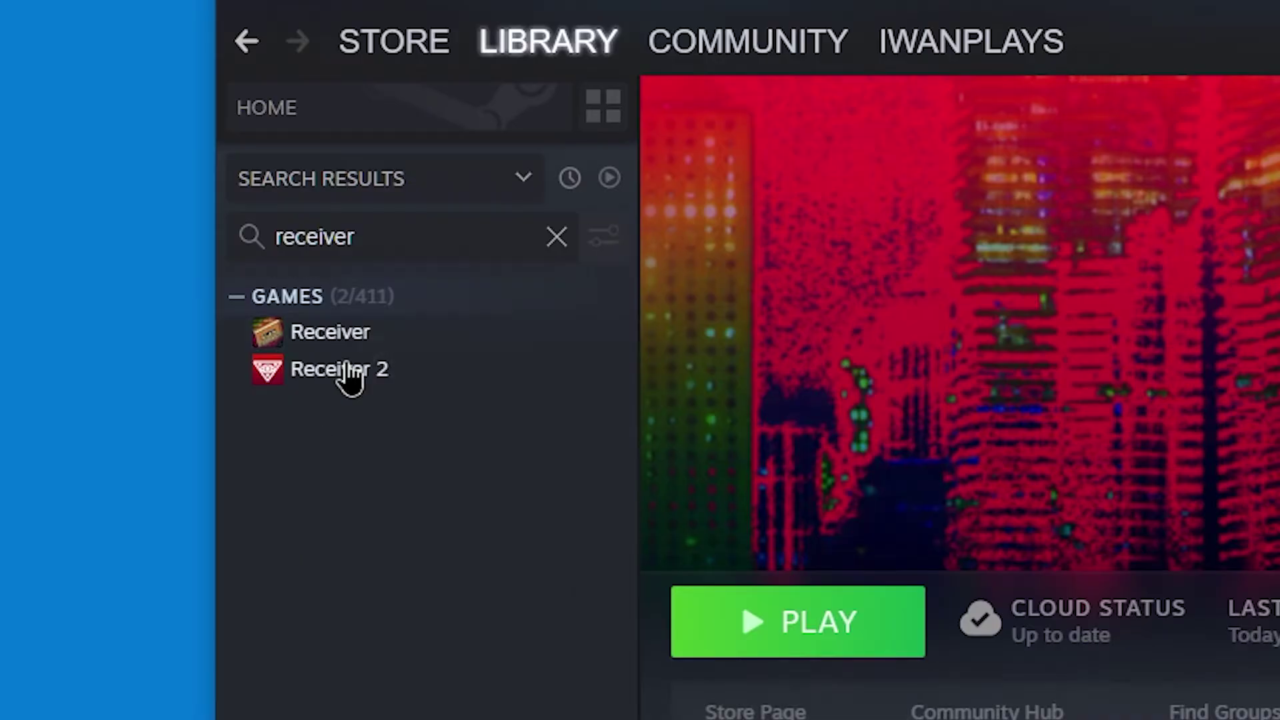
# - Open the Receiver game's install folder through Manage > Browse local files in the Steam library
pyautogui.rightClick(354, 343)
pyautogui.moveTo(403, 540)
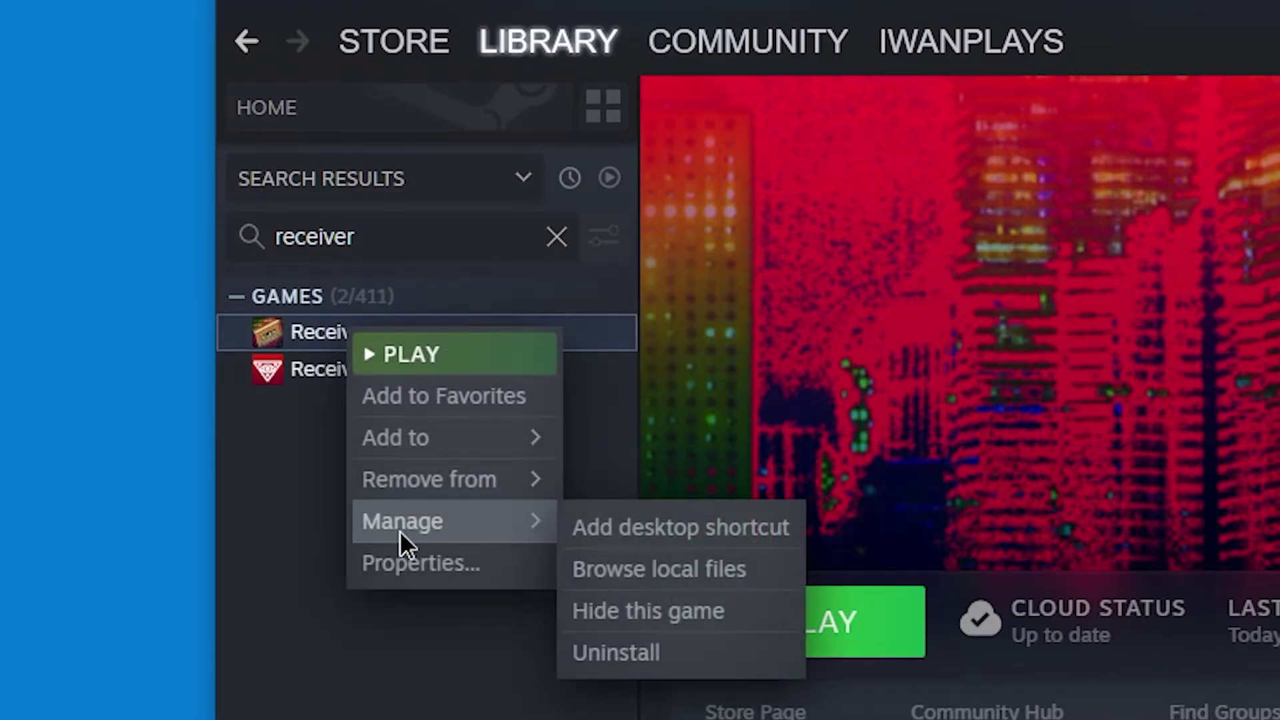
pyautogui.click(743, 573)
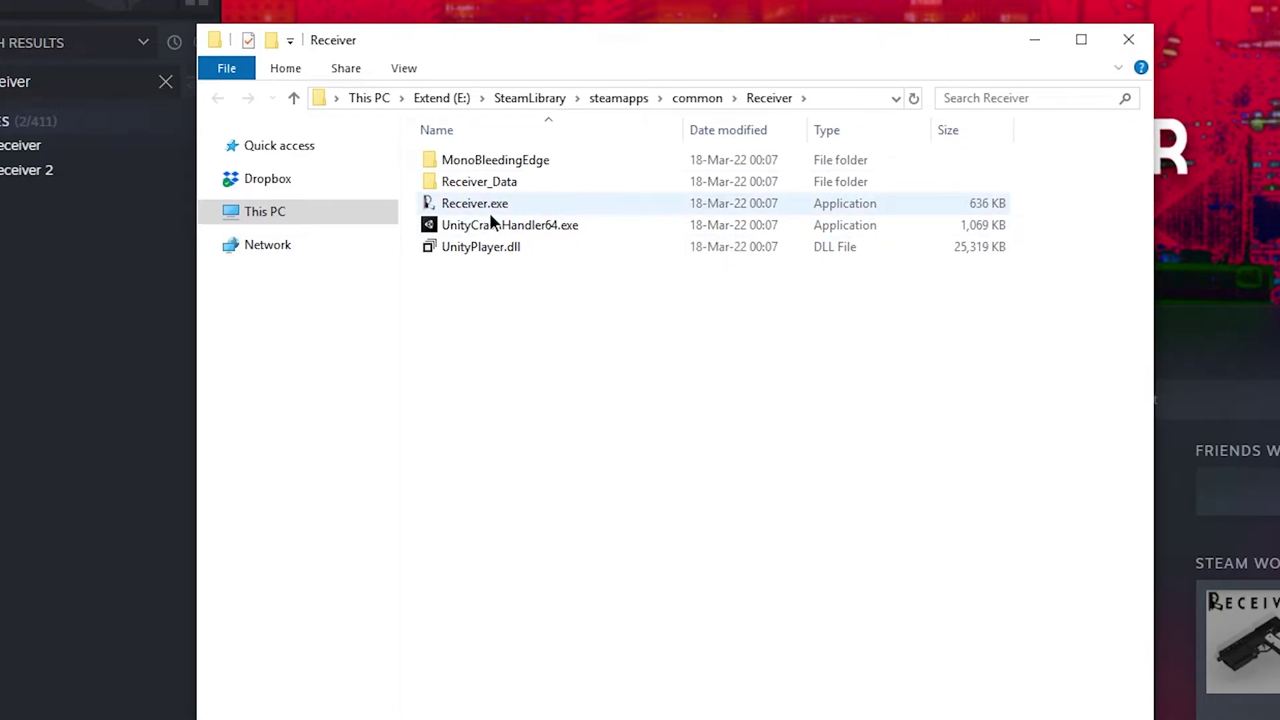
# - Check the Details tab of Receiver.exe's properties for product version 2019.4.15.16511847
pyautogui.rightClick(481, 209)
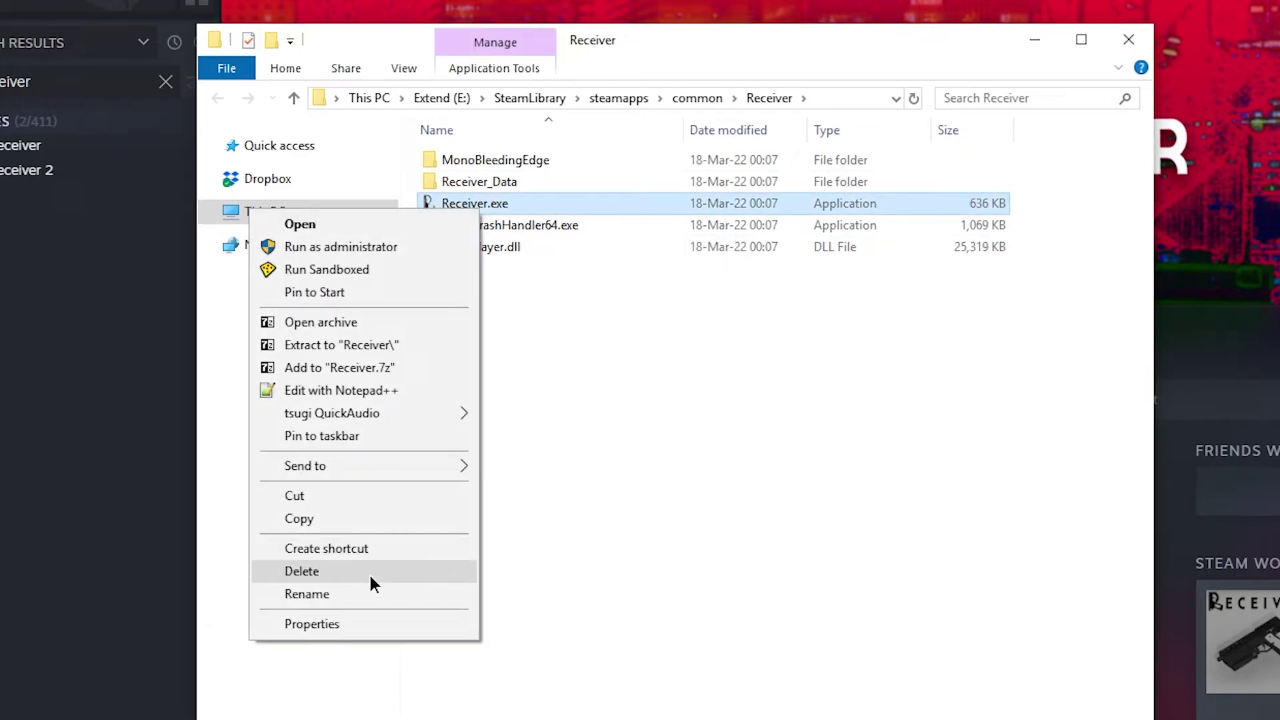
pyautogui.click(357, 624)
pyautogui.moveTo(608, 235); pyautogui.dragTo(689, 146)
pyautogui.click(768, 171)
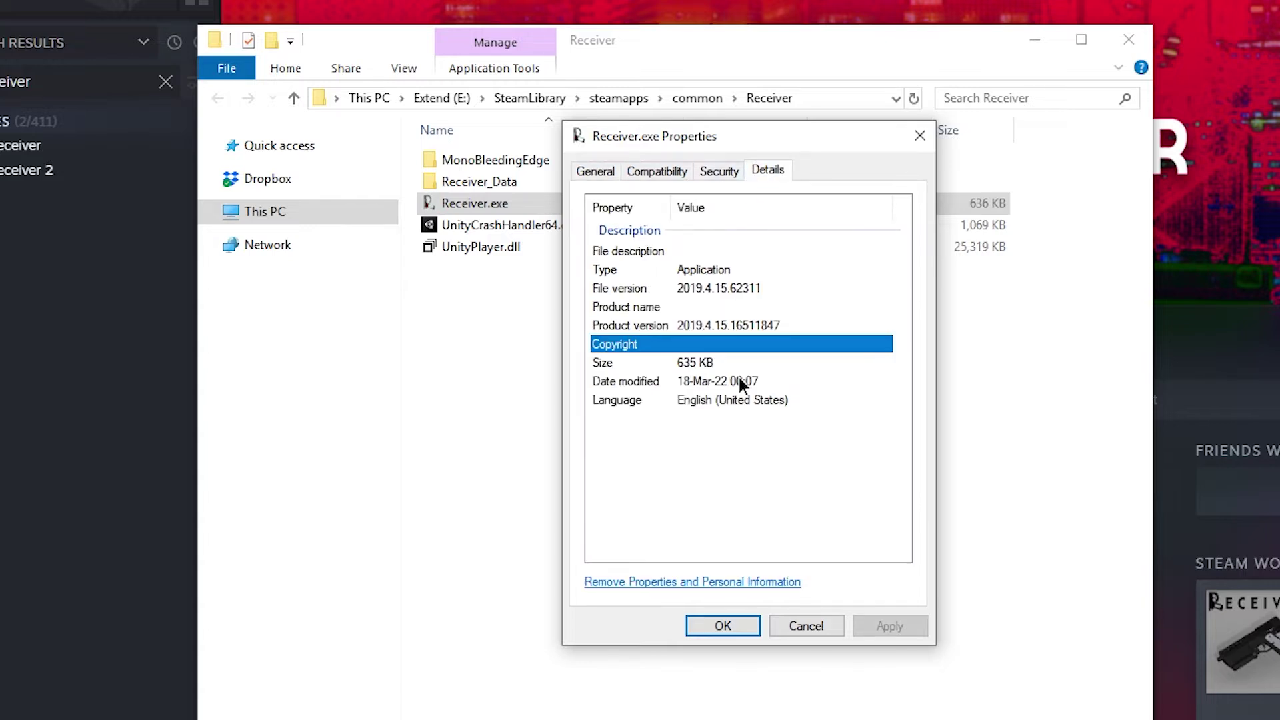
pyautogui.click(684, 325)
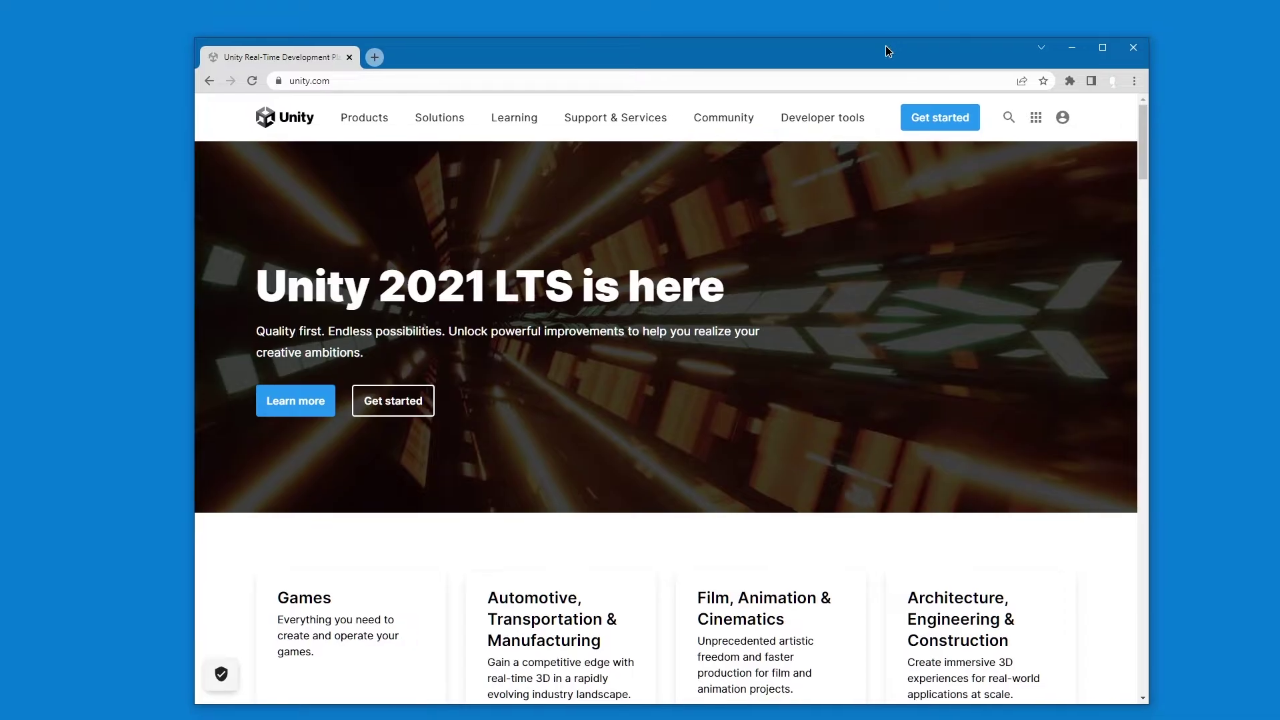
# - Download and save UnityHubSetup.exe from the Unity download page
pyautogui.moveTo(885, 45); pyautogui.dragTo(862, 71)
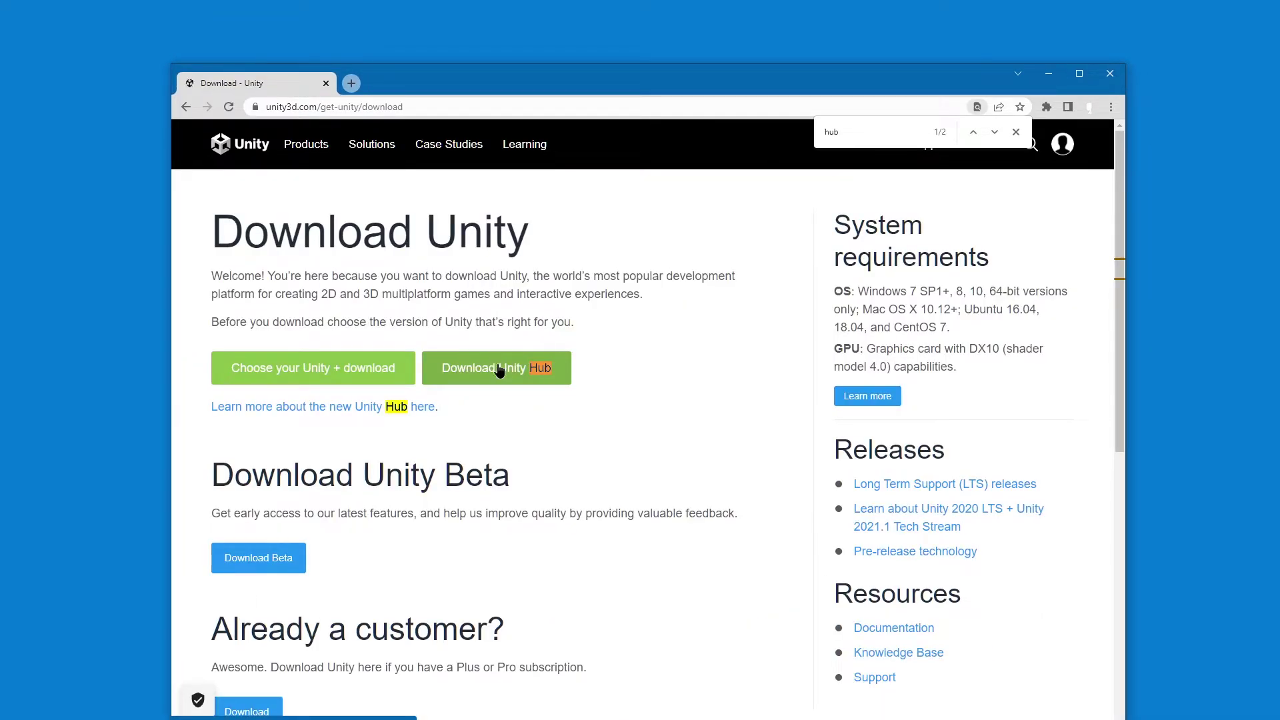
pyautogui.click(499, 370)
pyautogui.click(848, 471)
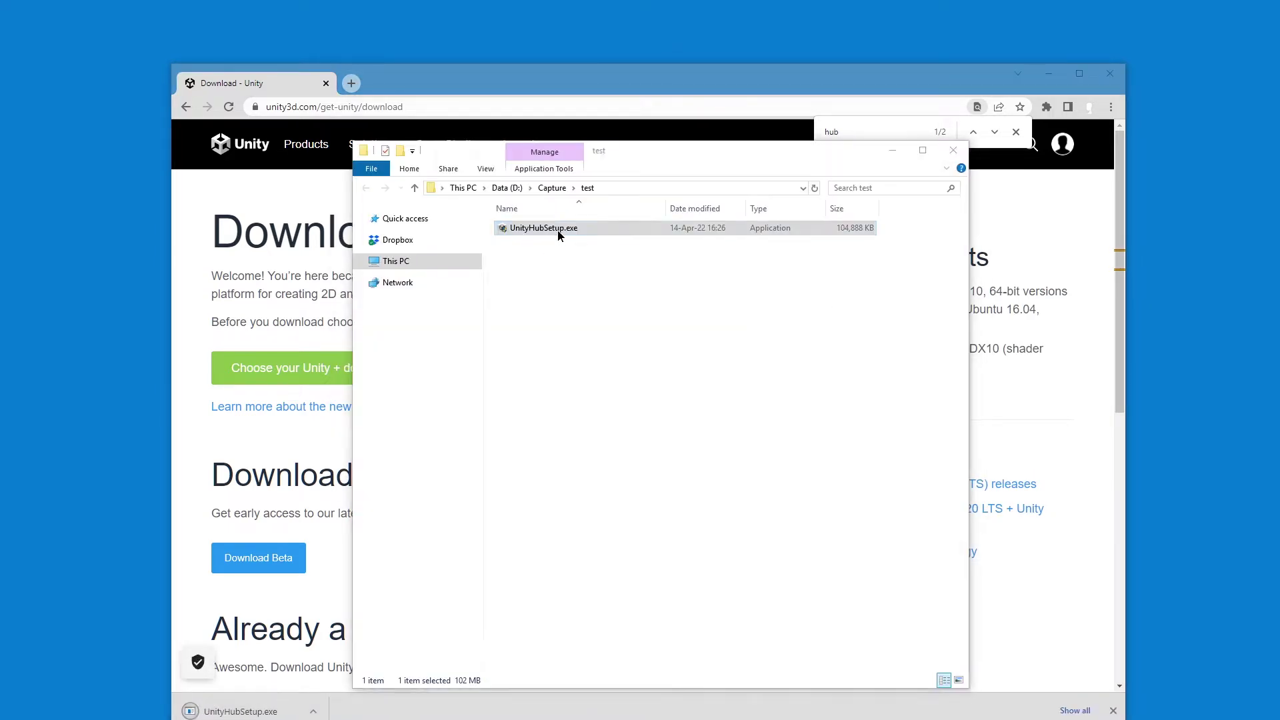
# - Run UnityHubSetup.exe, accept its license agreement, and minimize the windows to reveal Unity Hub
pyautogui.doubleClick(558, 229)
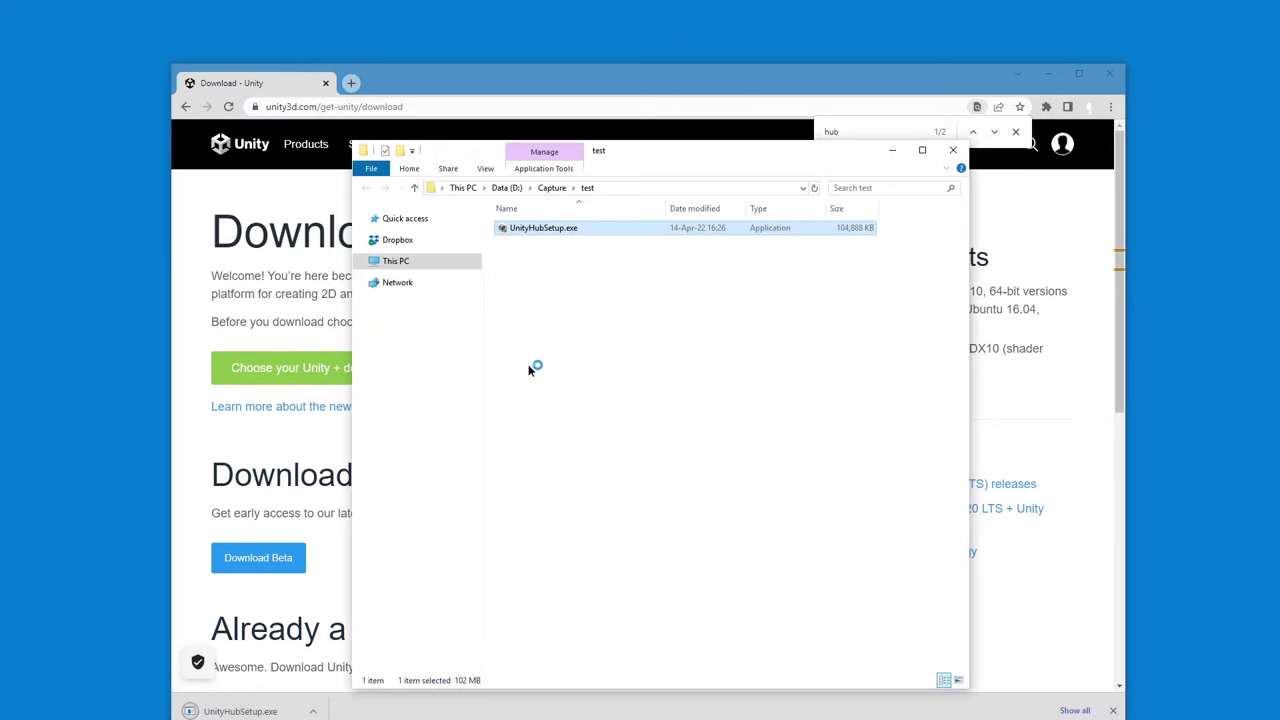
pyautogui.click(714, 472)
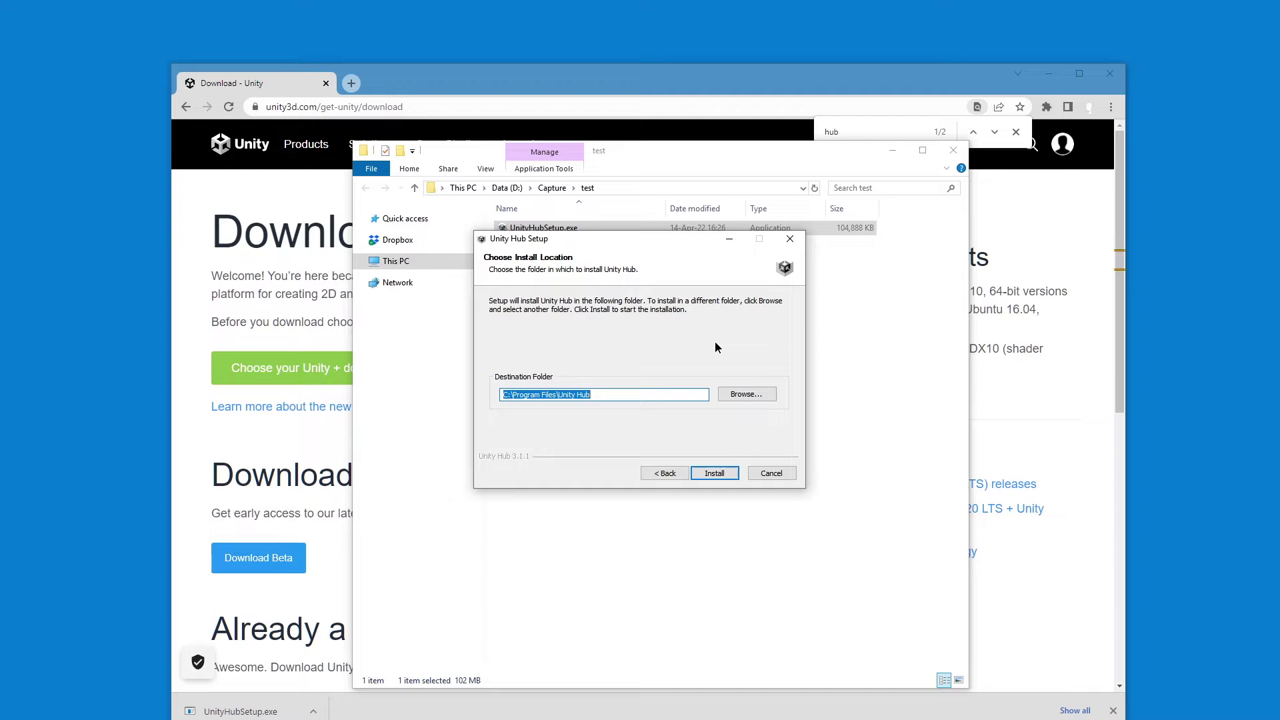
pyautogui.click(790, 261)
pyautogui.click(892, 150)
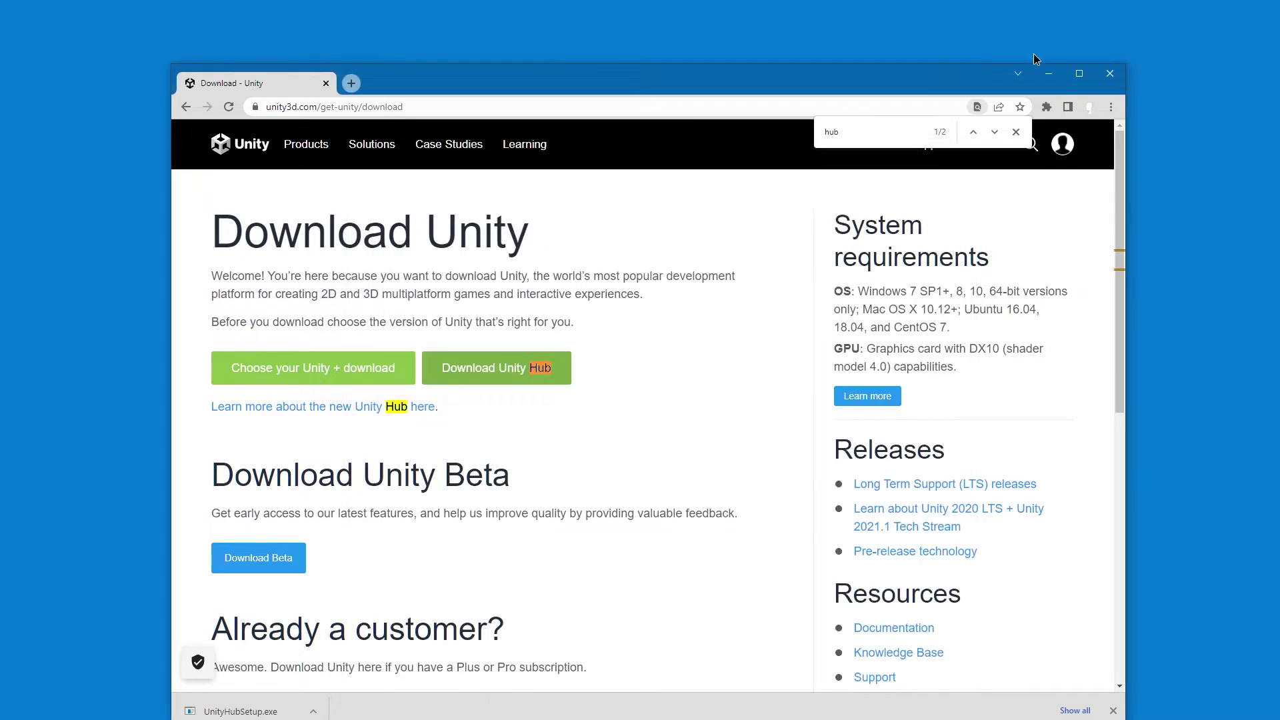
pyautogui.click(1052, 72)
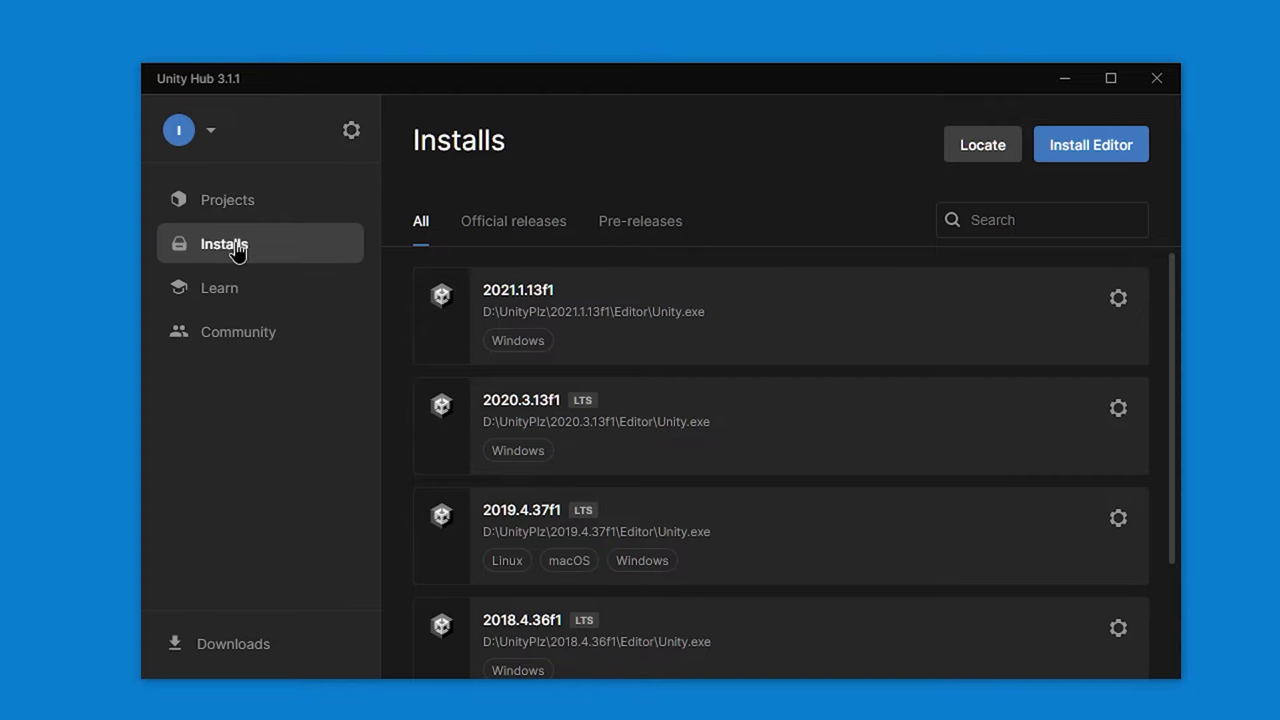
pyautogui.click(1024, 226)
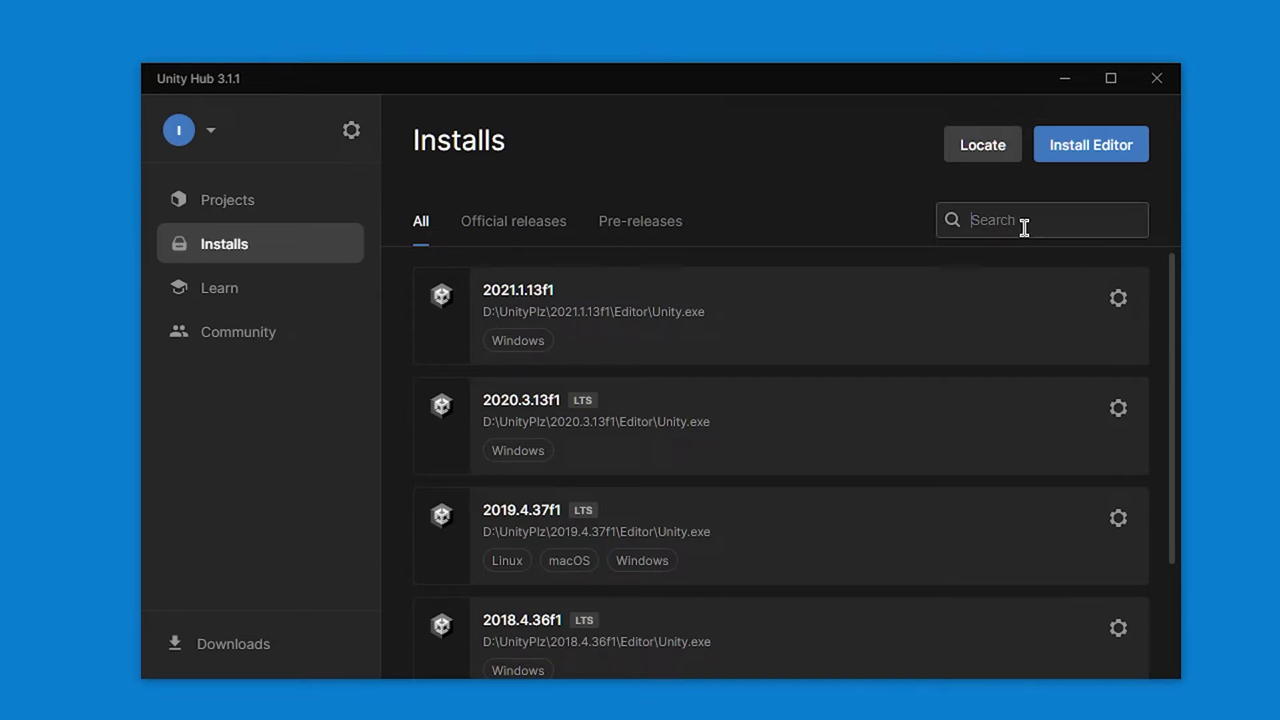
pyautogui.write('2019')
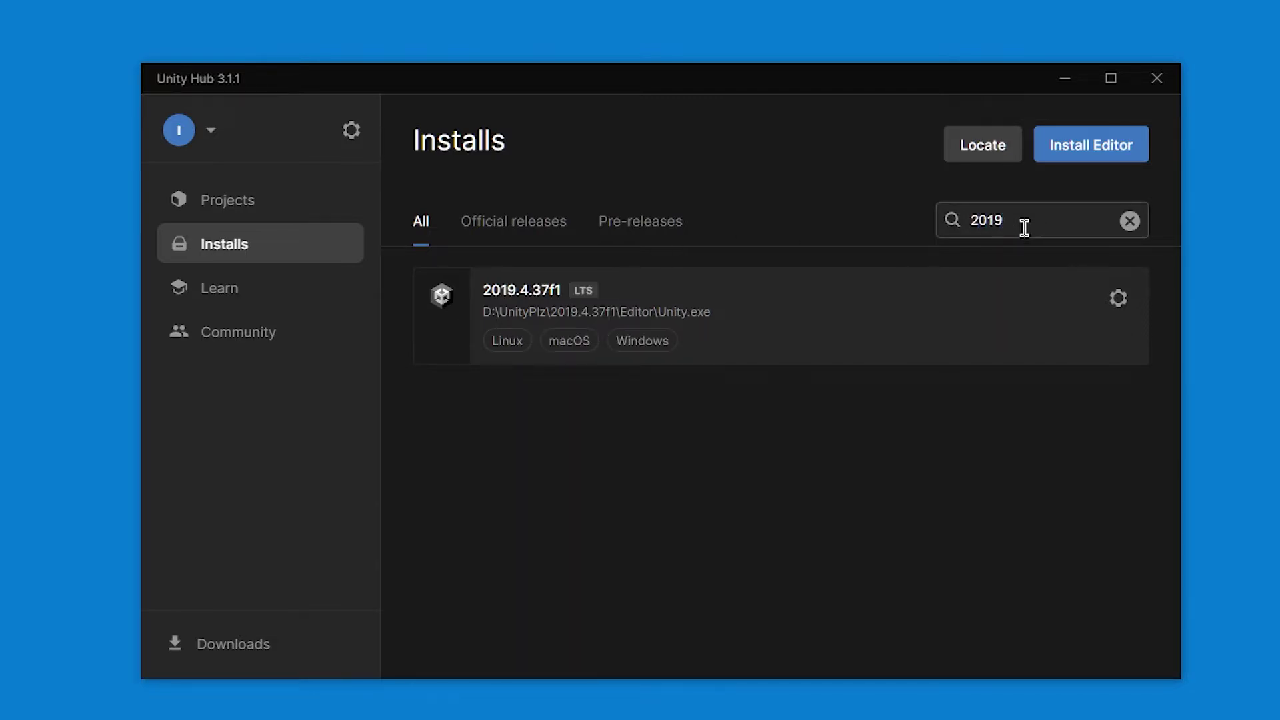
pyautogui.press('BackSpace')
pyautogui.press('BackSpace')
pyautogui.press('BackSpace')
pyautogui.press('BackSpace')
pyautogui.scroll(-3, 522, 380)
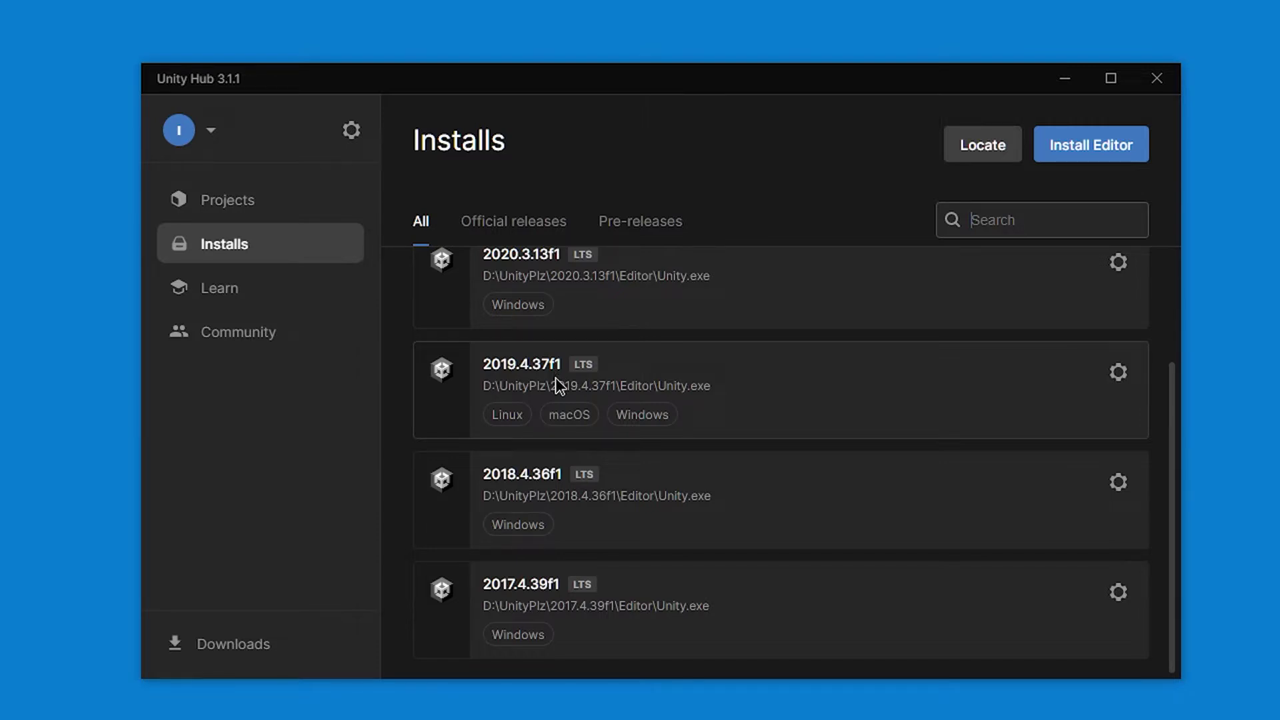
pyautogui.click(1120, 374)
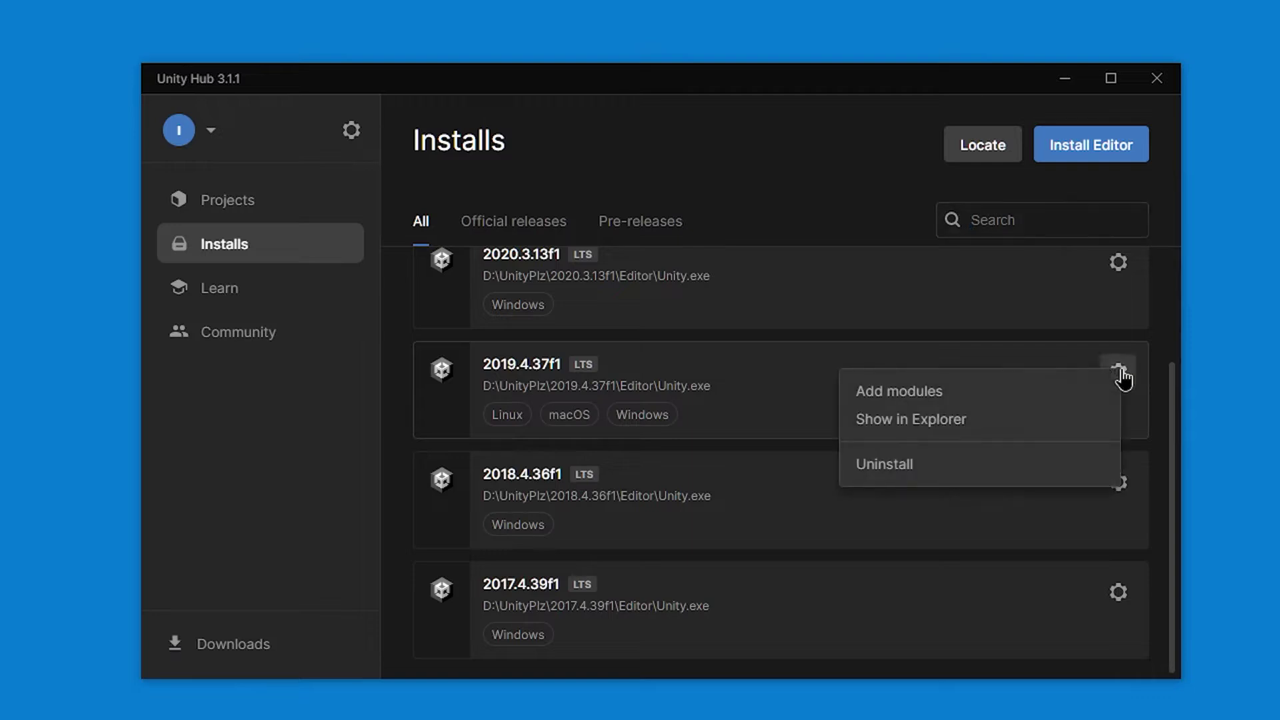
pyautogui.click(877, 392)
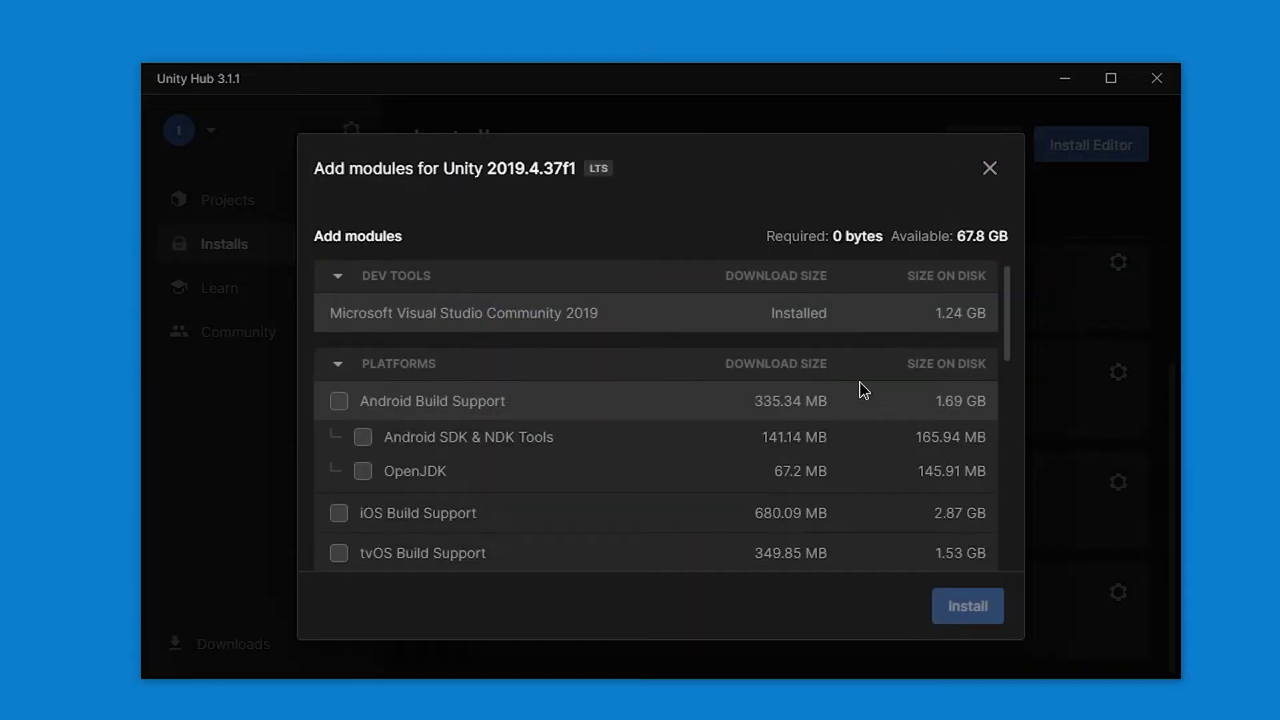
pyautogui.scroll(-3, 429, 452)
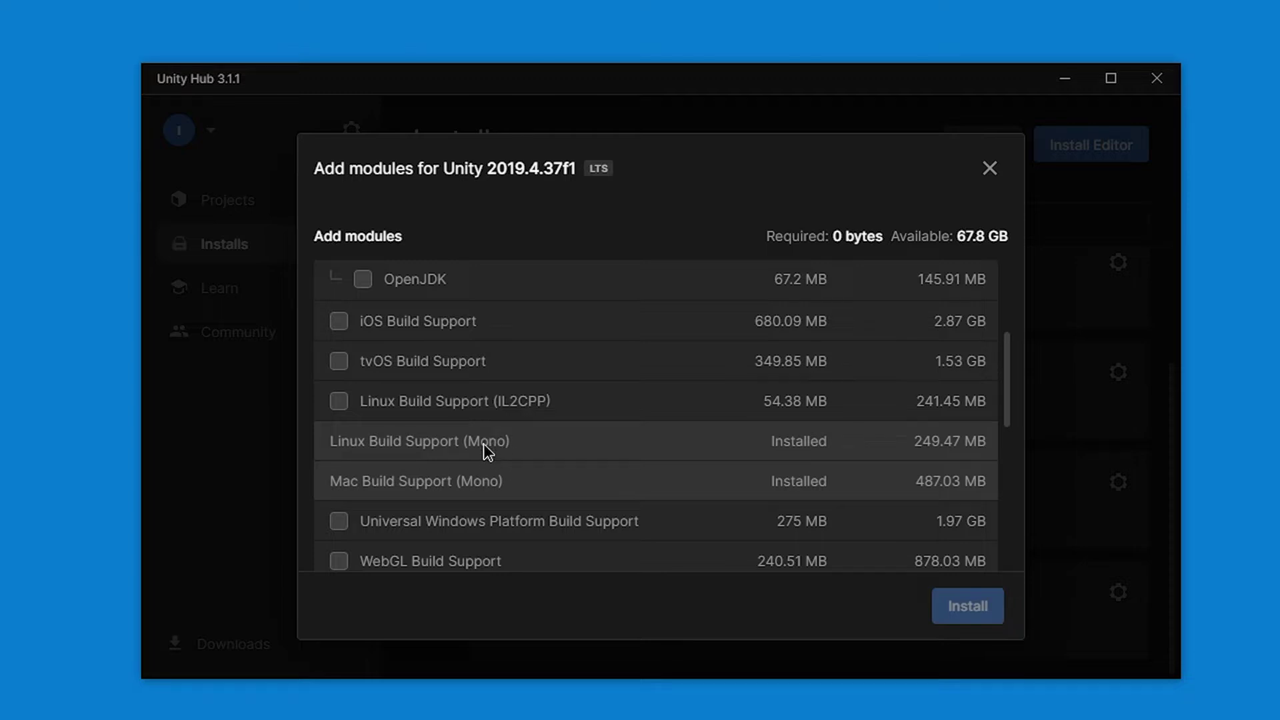
pyautogui.click(989, 168)
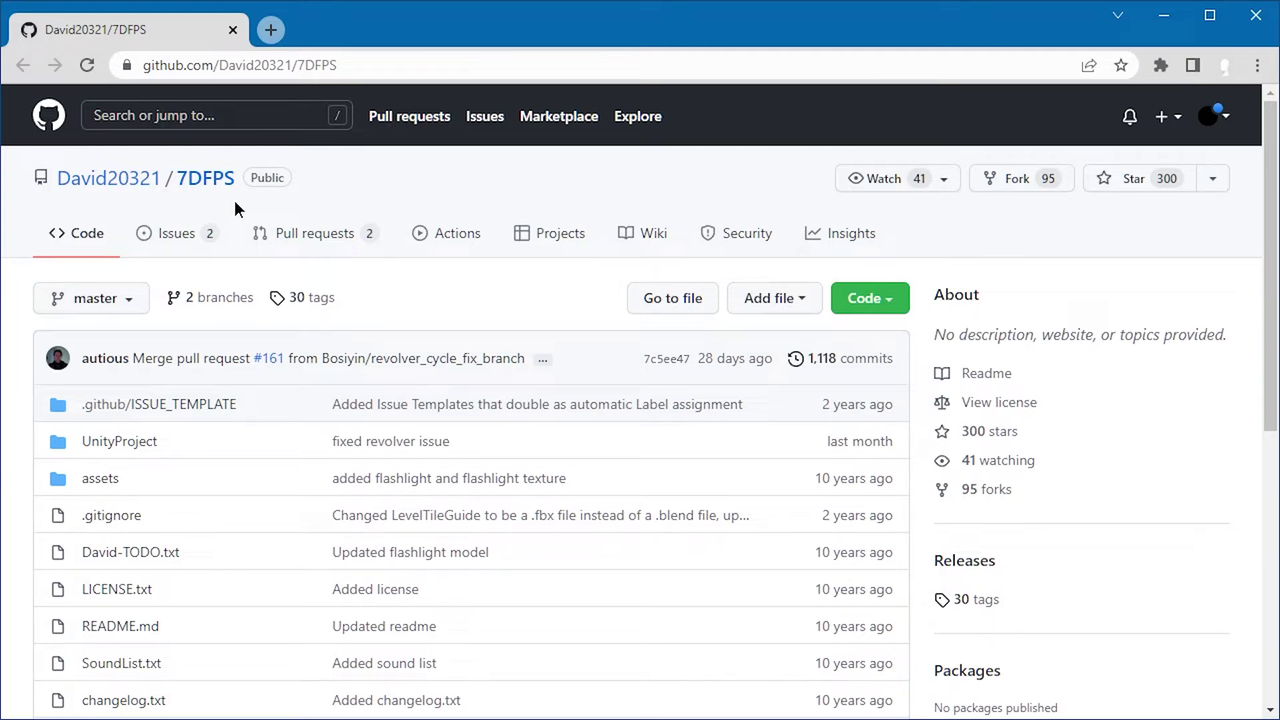
# - Save the 7DFPS GitHub repository as 7DFPS-master.zip using Code > Download ZIP
pyautogui.click(891, 301)
pyautogui.click(598, 559)
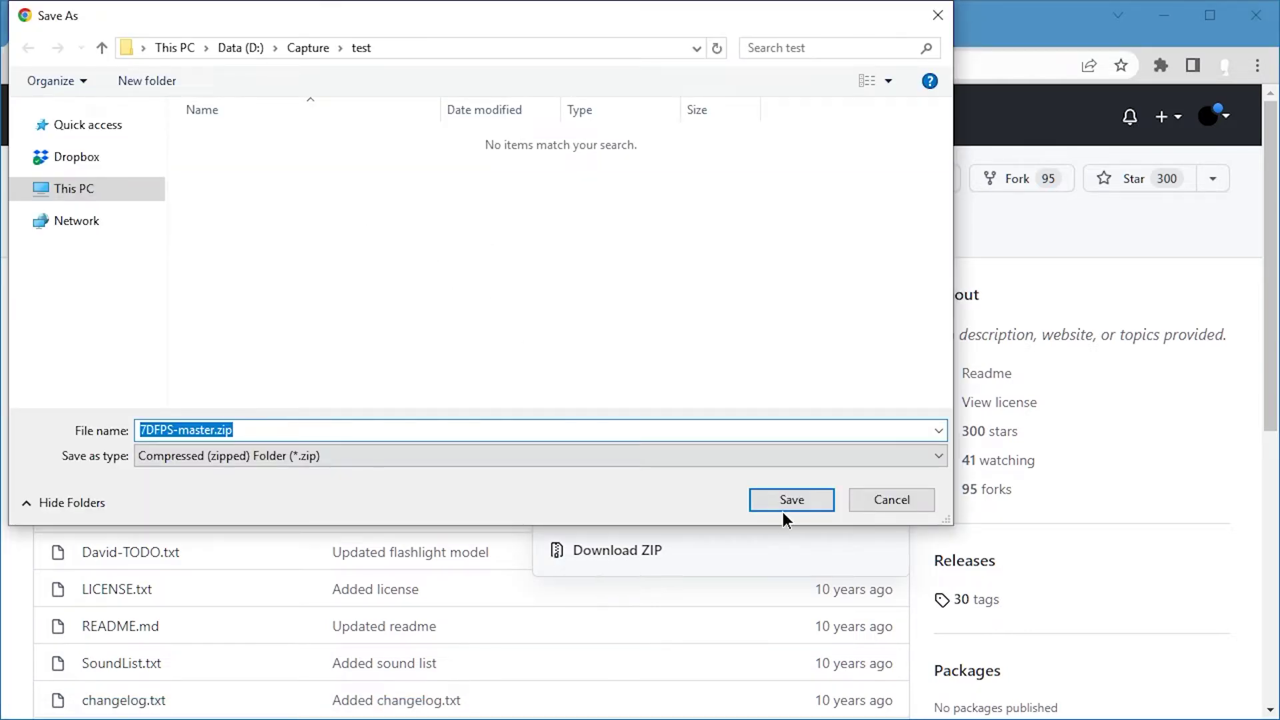
pyautogui.click(784, 513)
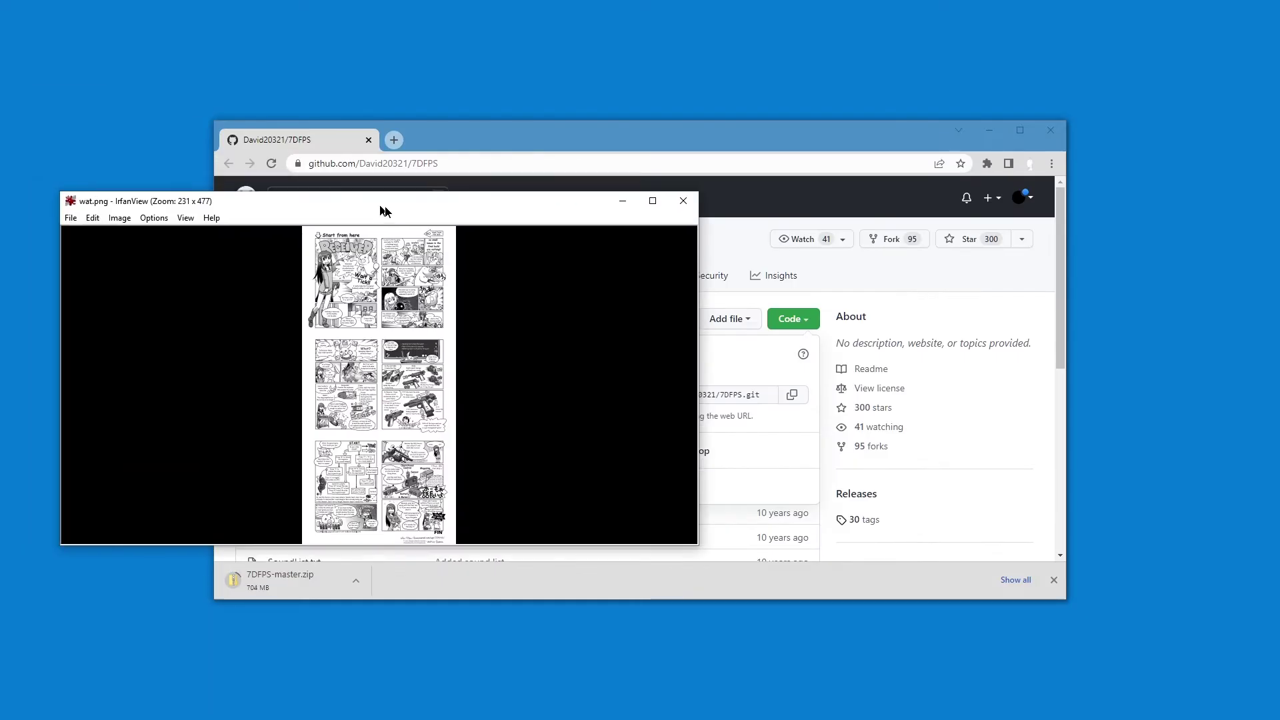
pyautogui.moveTo(385, 211); pyautogui.dragTo(643, 6)
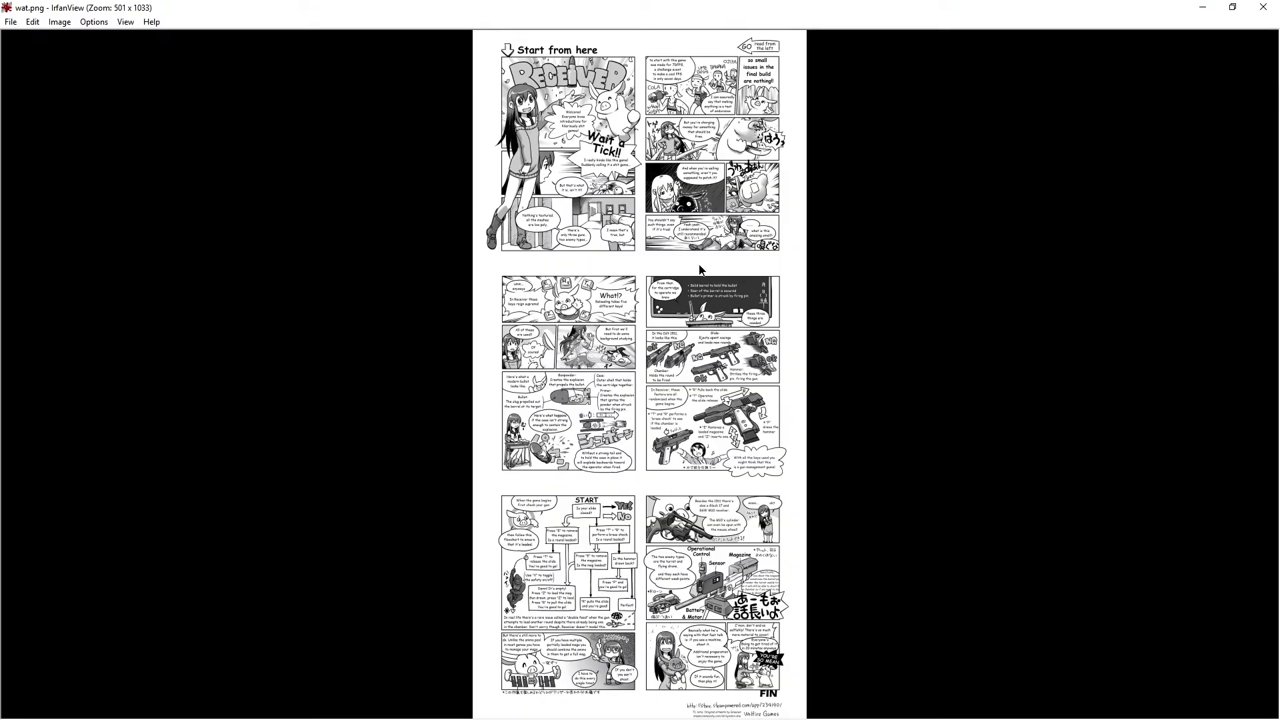
pyautogui.keyDown('ctrl'); pyautogui.scroll(5, 663, 258); pyautogui.keyUp('ctrl')
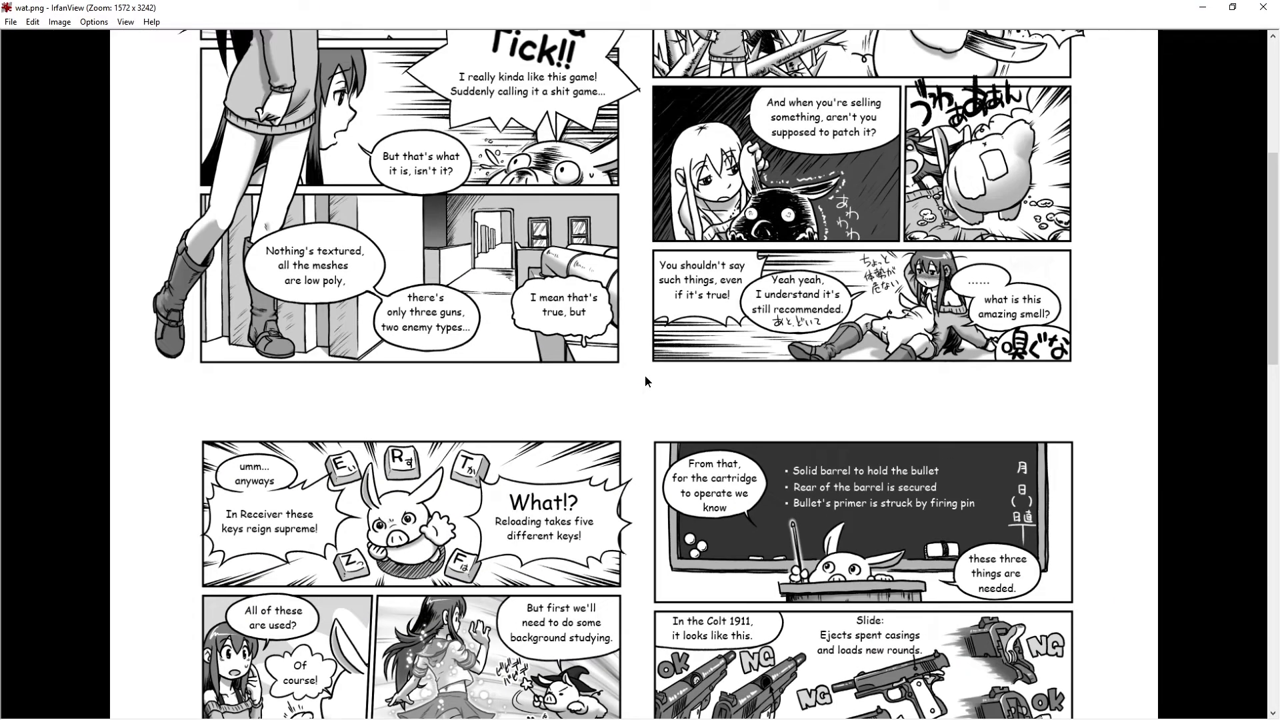
pyautogui.keyDown('ctrl'); pyautogui.scroll(-2, 636, 417); pyautogui.keyUp('ctrl')
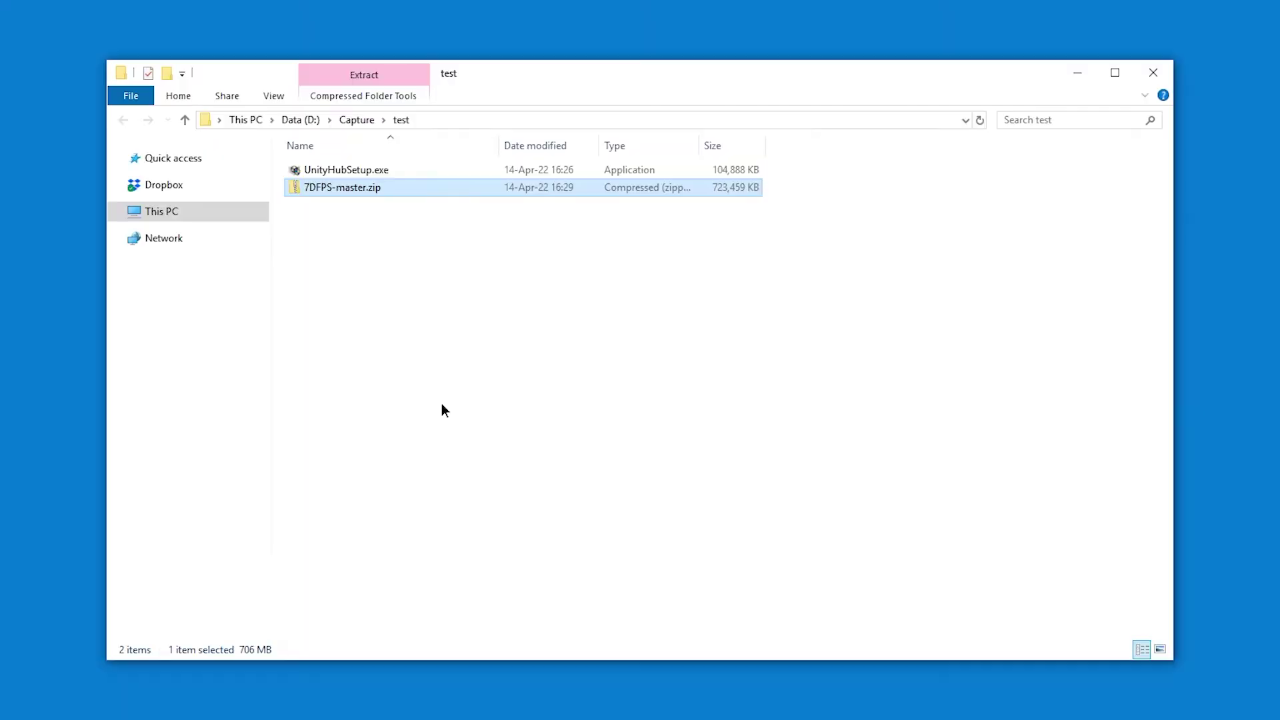
# - Extract 7DFPS-master.zip and browse into its 7DFPS-master and UnityProject folders
pyautogui.rightClick(352, 185)
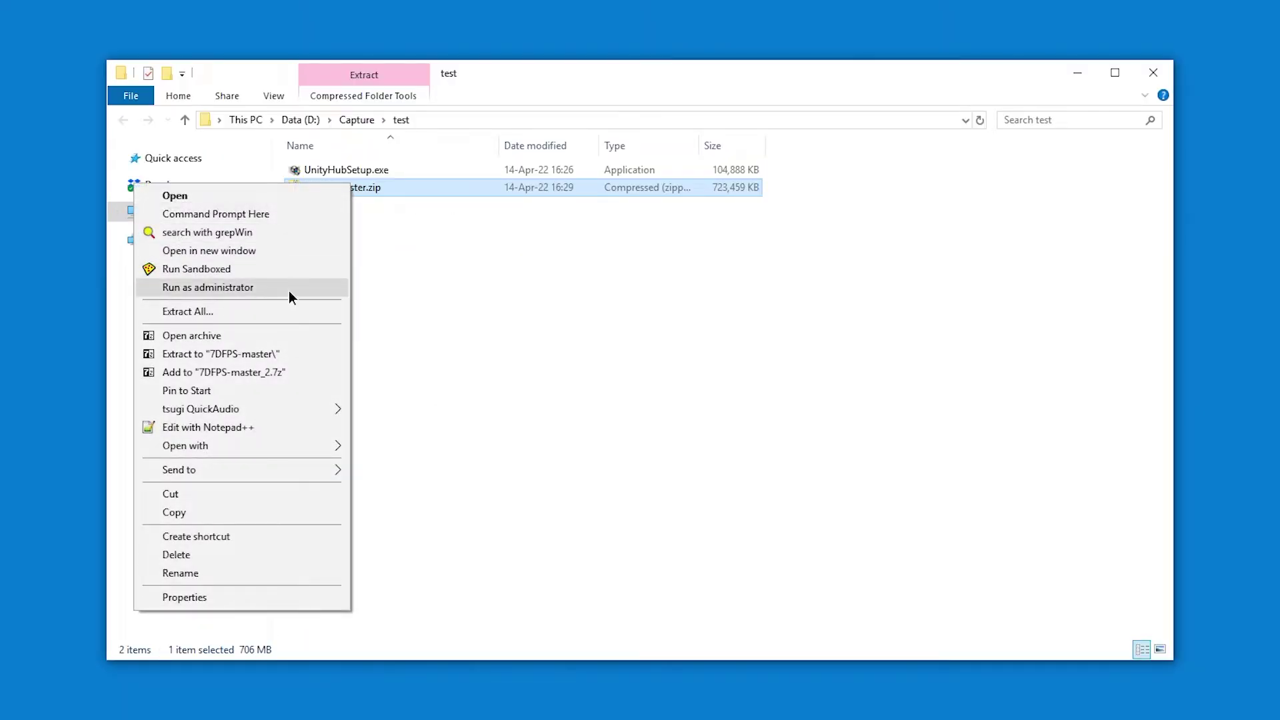
pyautogui.click(275, 312)
pyautogui.click(784, 533)
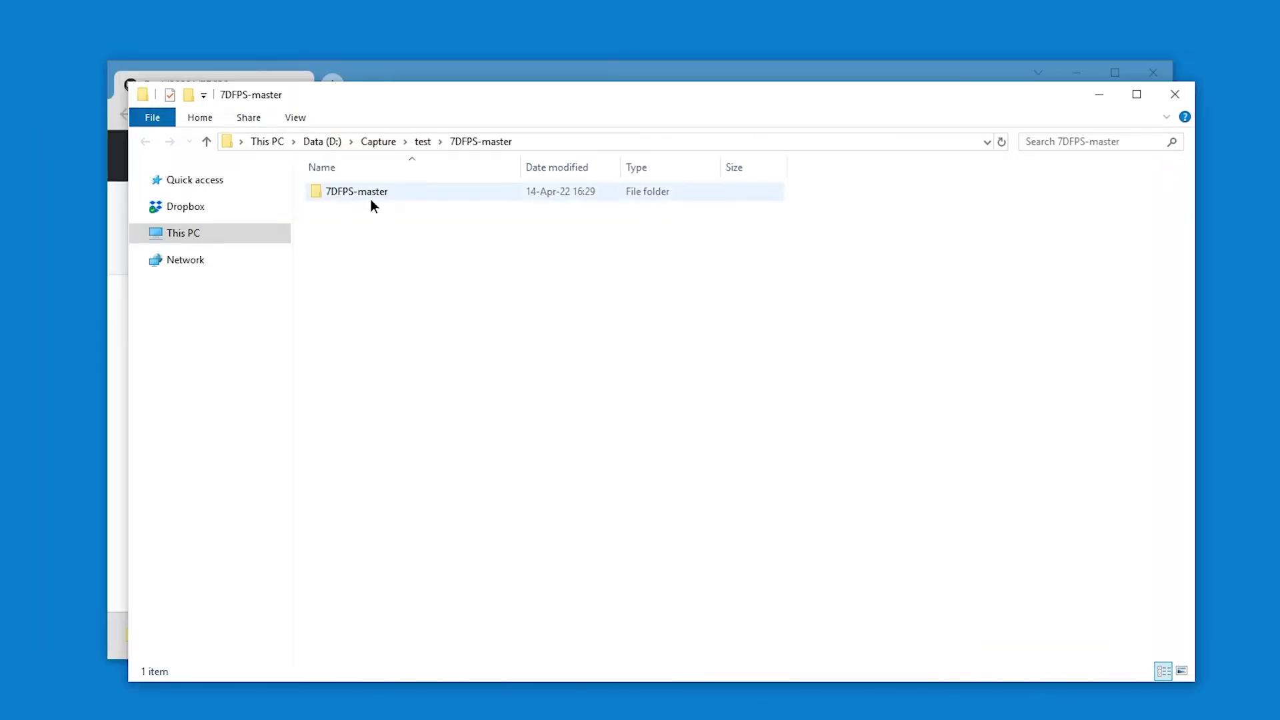
pyautogui.doubleClick(370, 198)
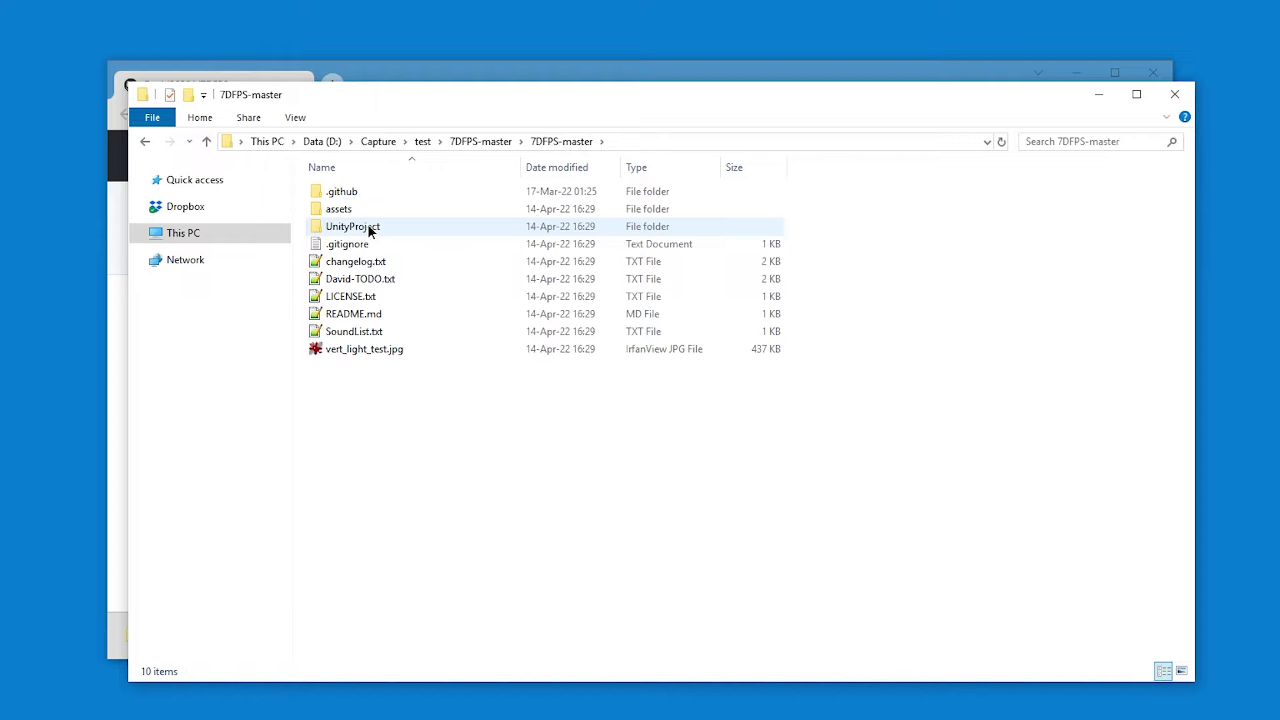
pyautogui.click(359, 196)
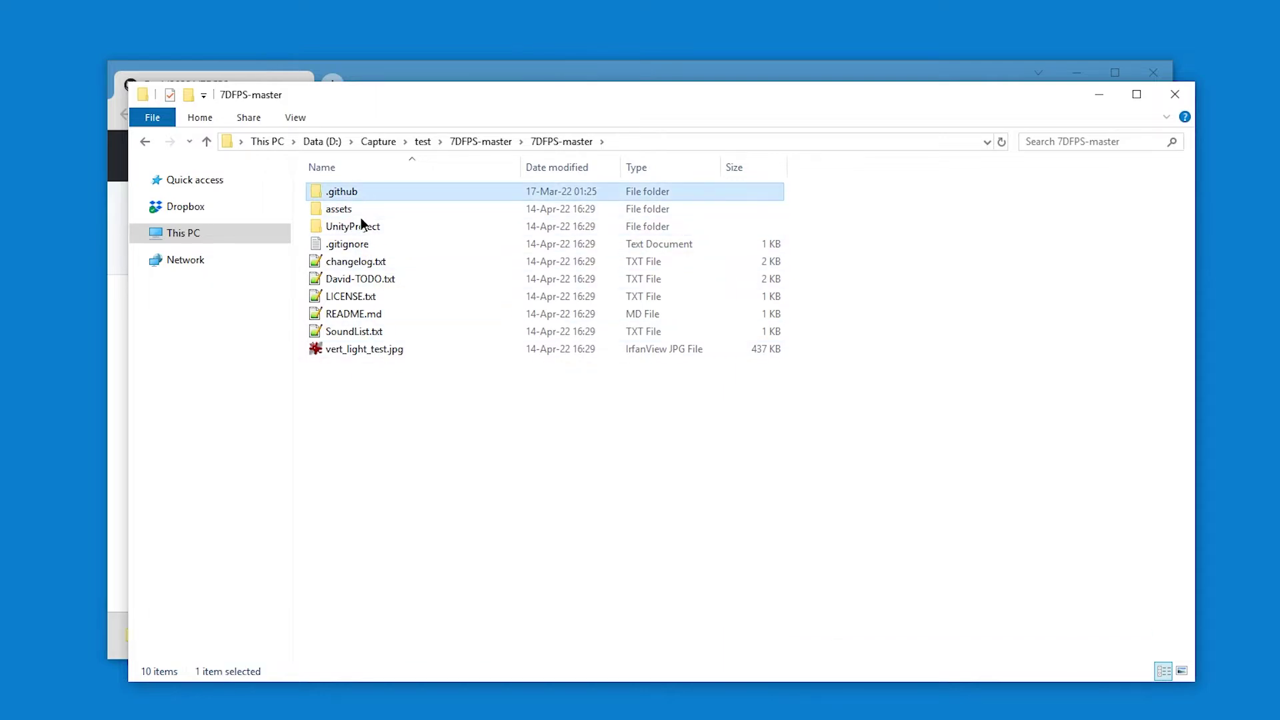
pyautogui.keyDown('shift'); pyautogui.click(366, 347); pyautogui.keyUp('shift')
pyautogui.hotkey('alt', 'Left')
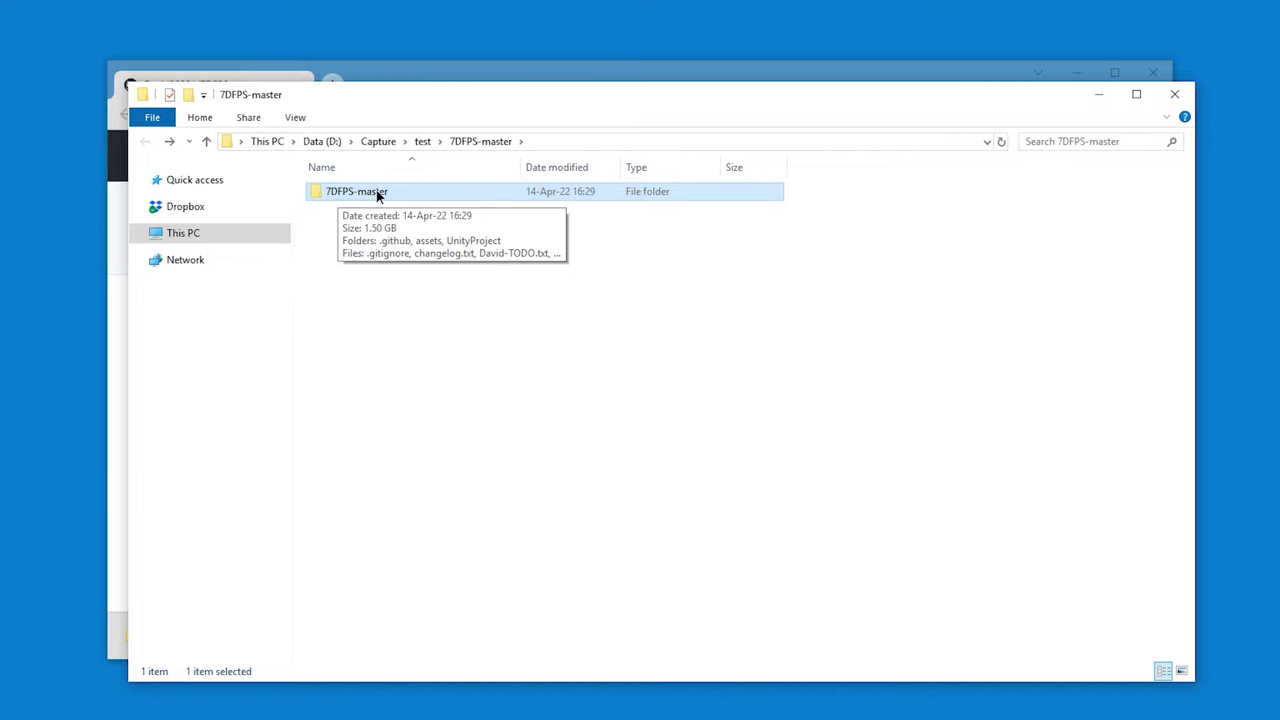
pyautogui.doubleClick(376, 191)
pyautogui.doubleClick(362, 230)
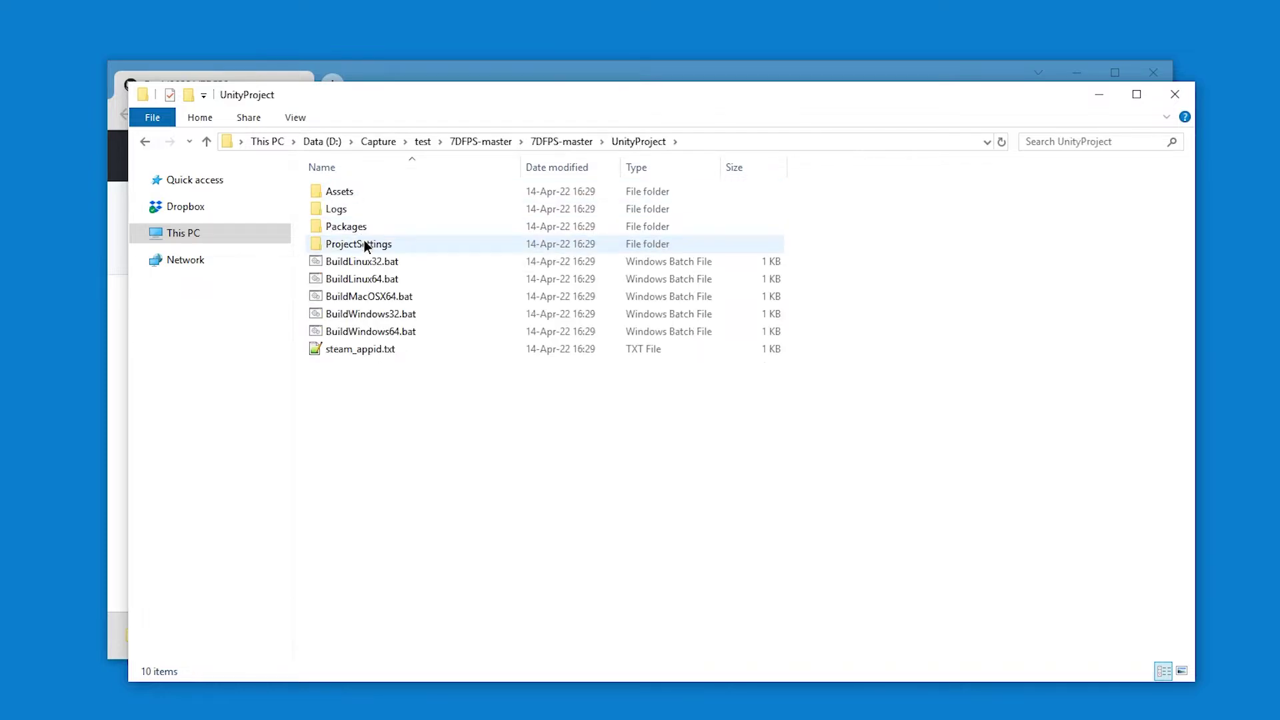
pyautogui.hotkey('alt', 'Left')
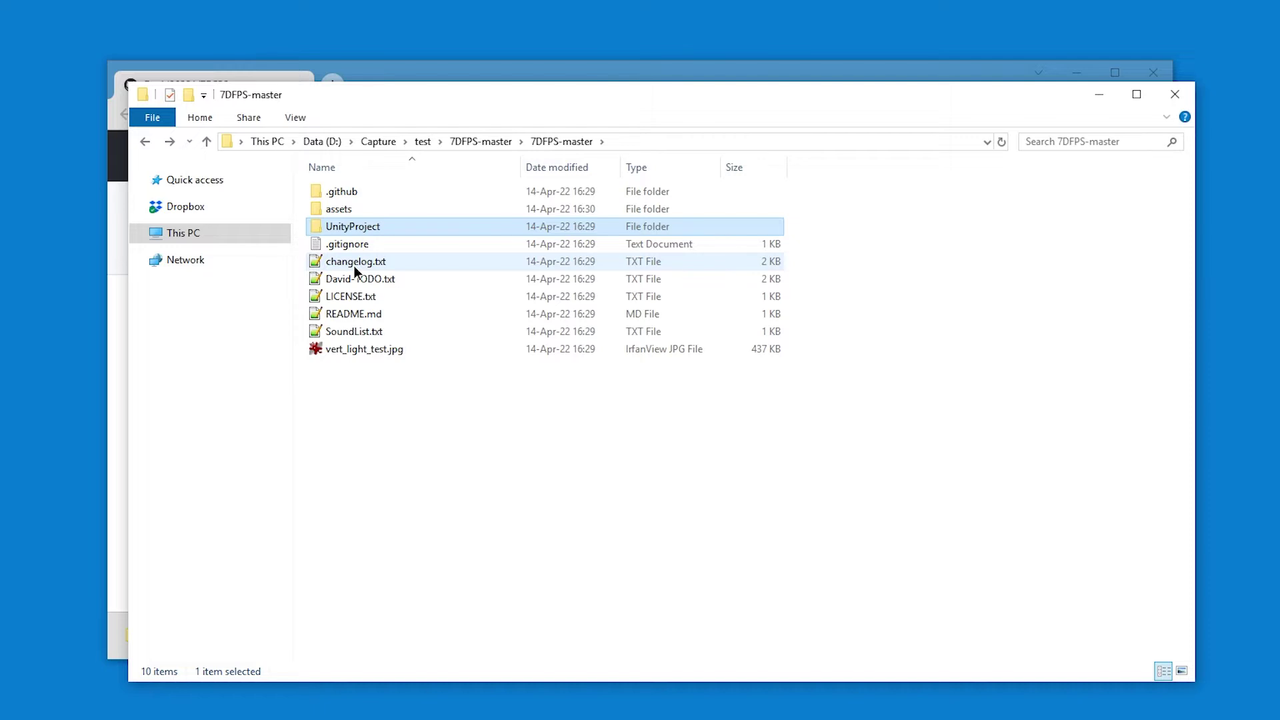
# - Rename the UnityProject folder to Receiver1UnityProject and open it
pyautogui.rightClick(372, 227)
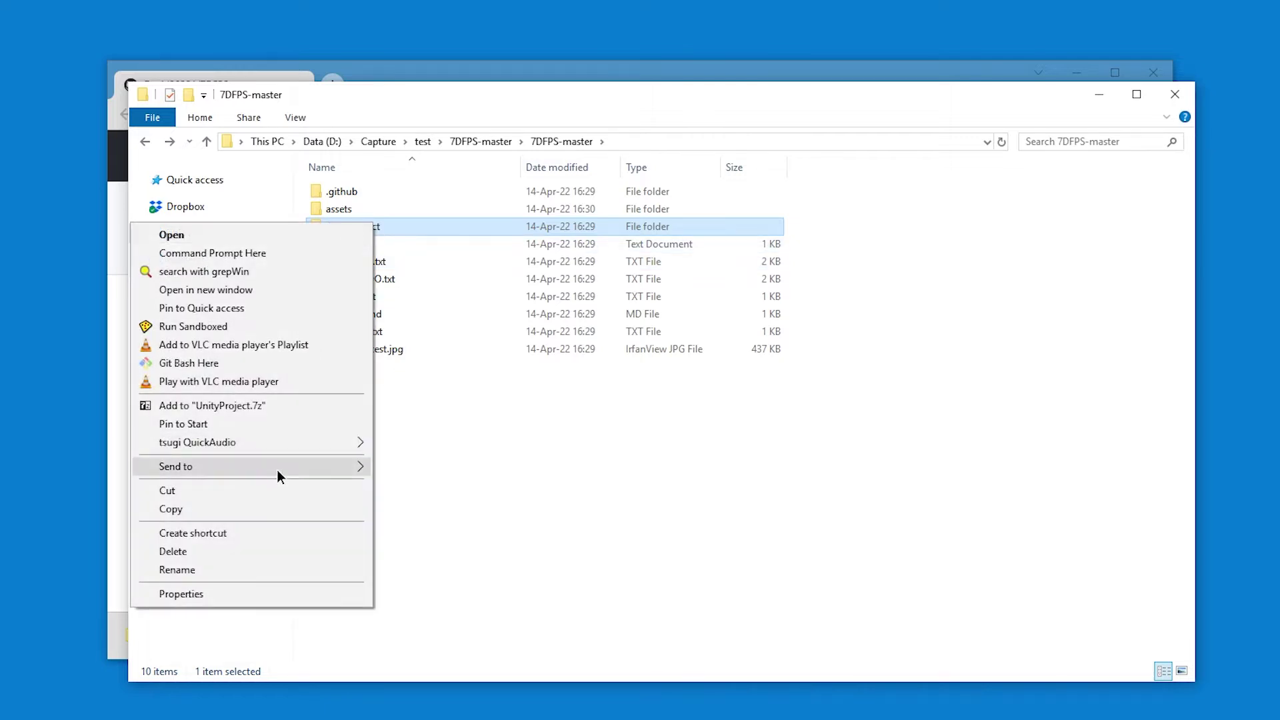
pyautogui.click(236, 569)
pyautogui.press('Home')
pyautogui.write('Receiver')
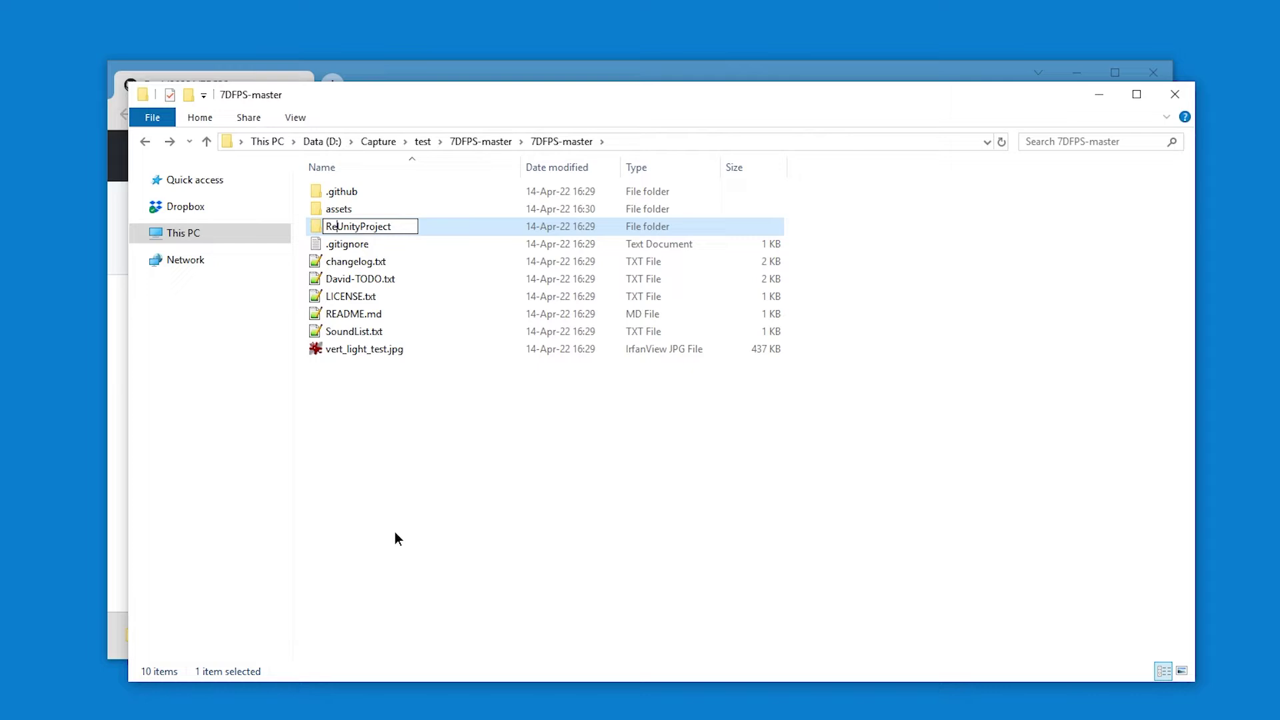
pyautogui.write('1')
pyautogui.press('Return')
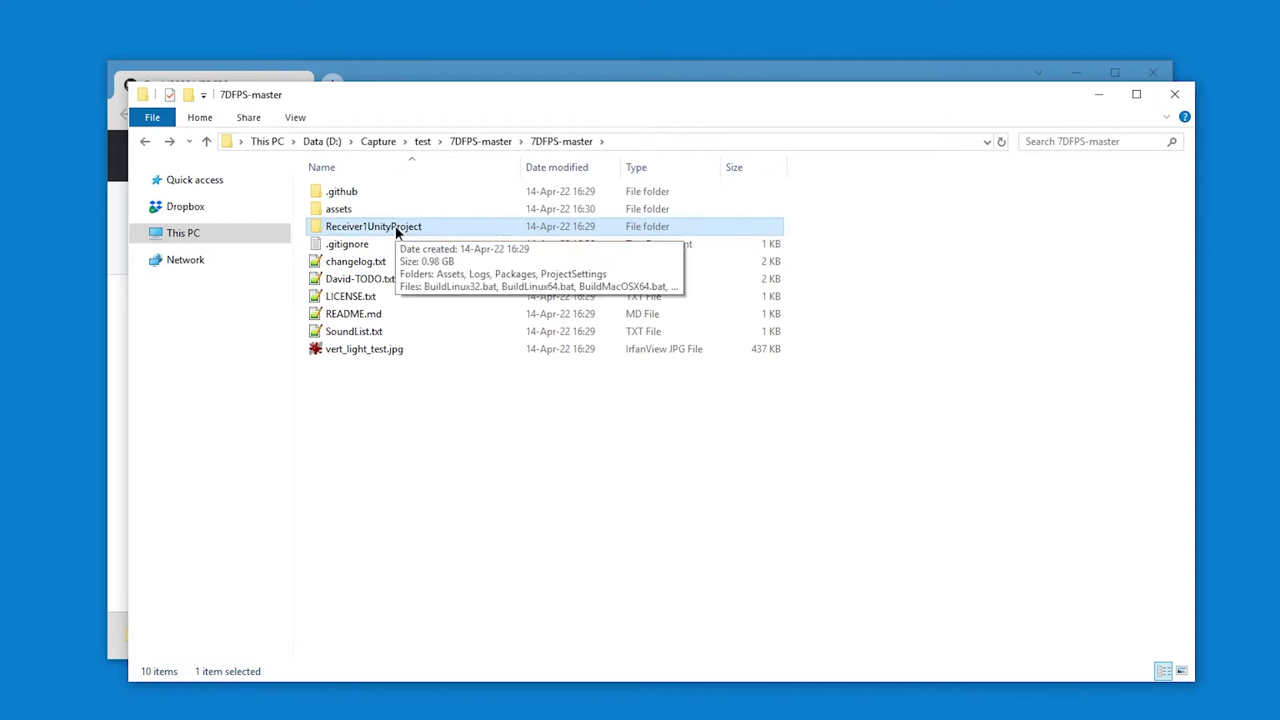
pyautogui.doubleClick(394, 226)
# - Copy the project folder's path and start adding a project from disk in Unity Hub
pyautogui.click(746, 142)
pyautogui.hotkey('ctrl', 'c')
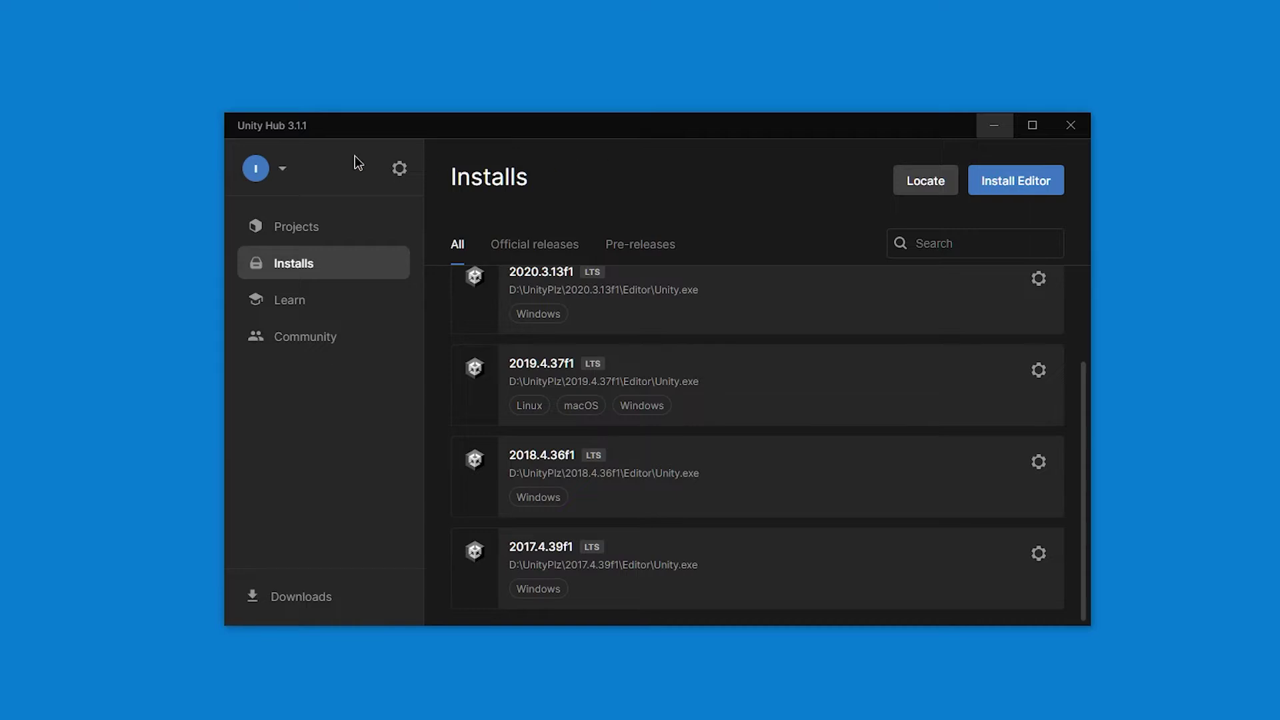
pyautogui.click(296, 230)
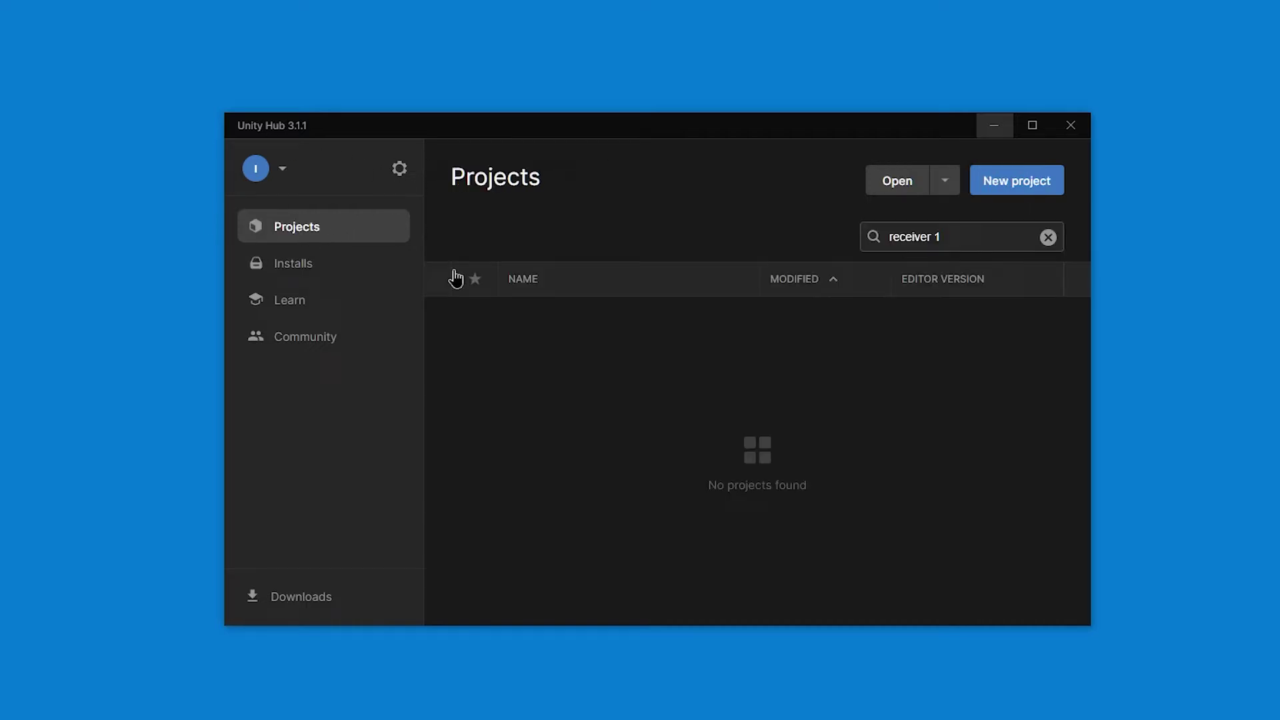
pyautogui.click(944, 181)
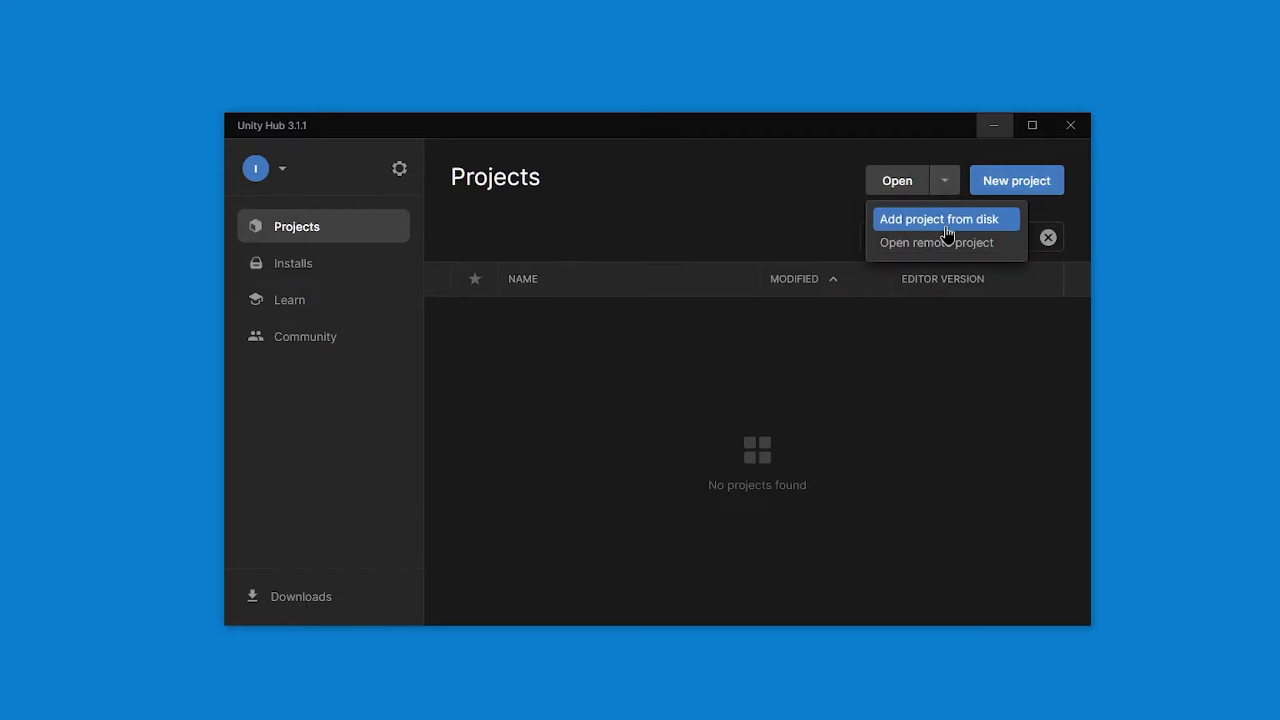
pyautogui.click(945, 181)
# - Paste the path to add Receiver1UnityProject, dismiss the version warning, and open its editor selector
pyautogui.click(905, 187)
pyautogui.click(534, 155)
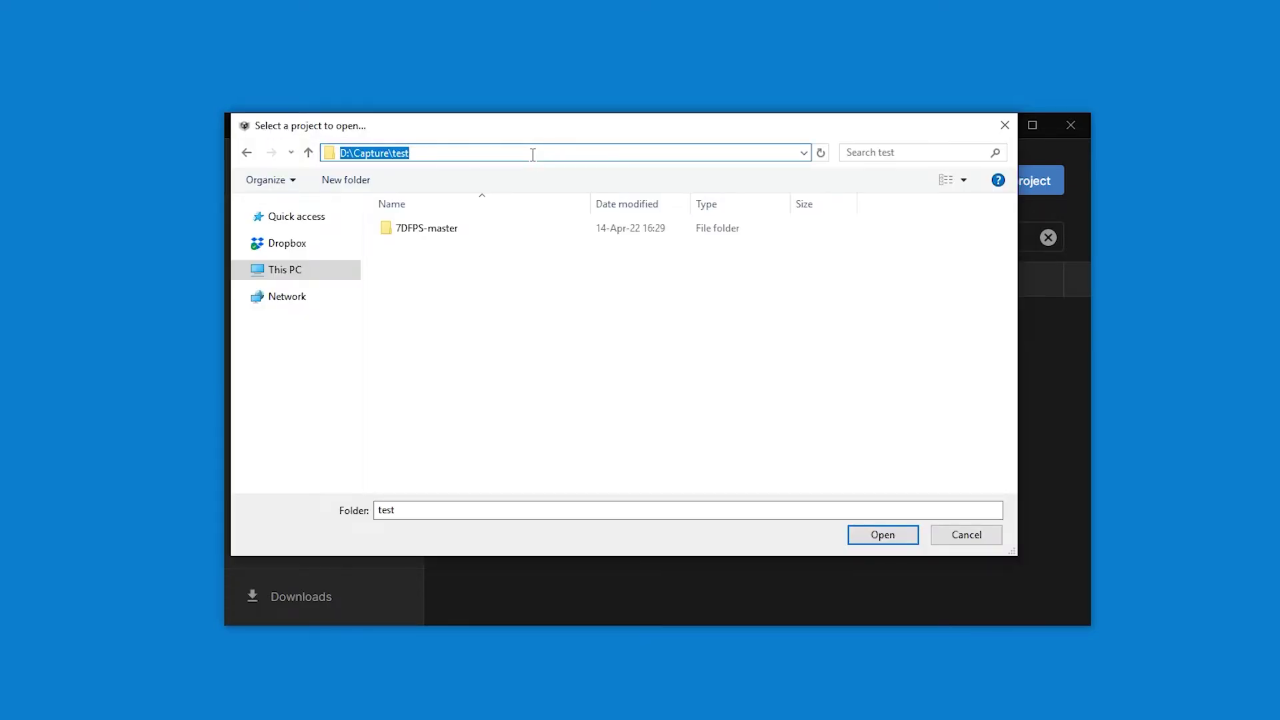
pyautogui.rightClick(533, 155)
pyautogui.click(450, 229)
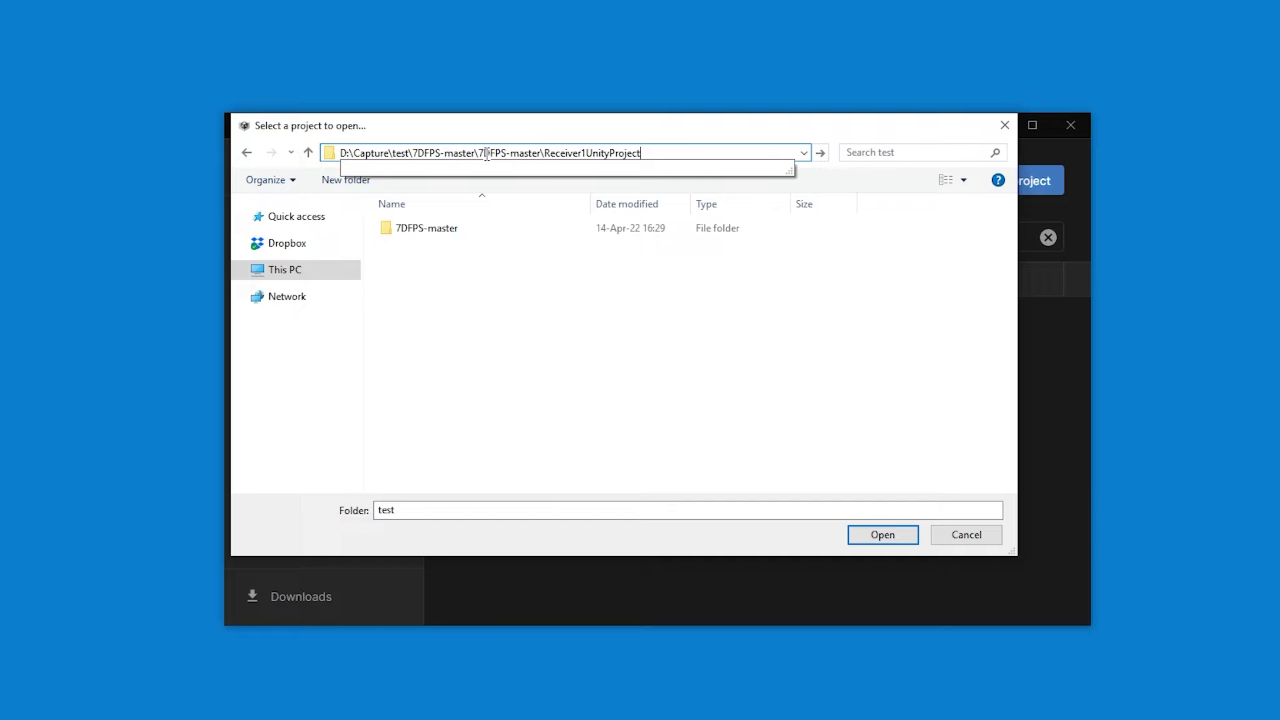
pyautogui.press('Return')
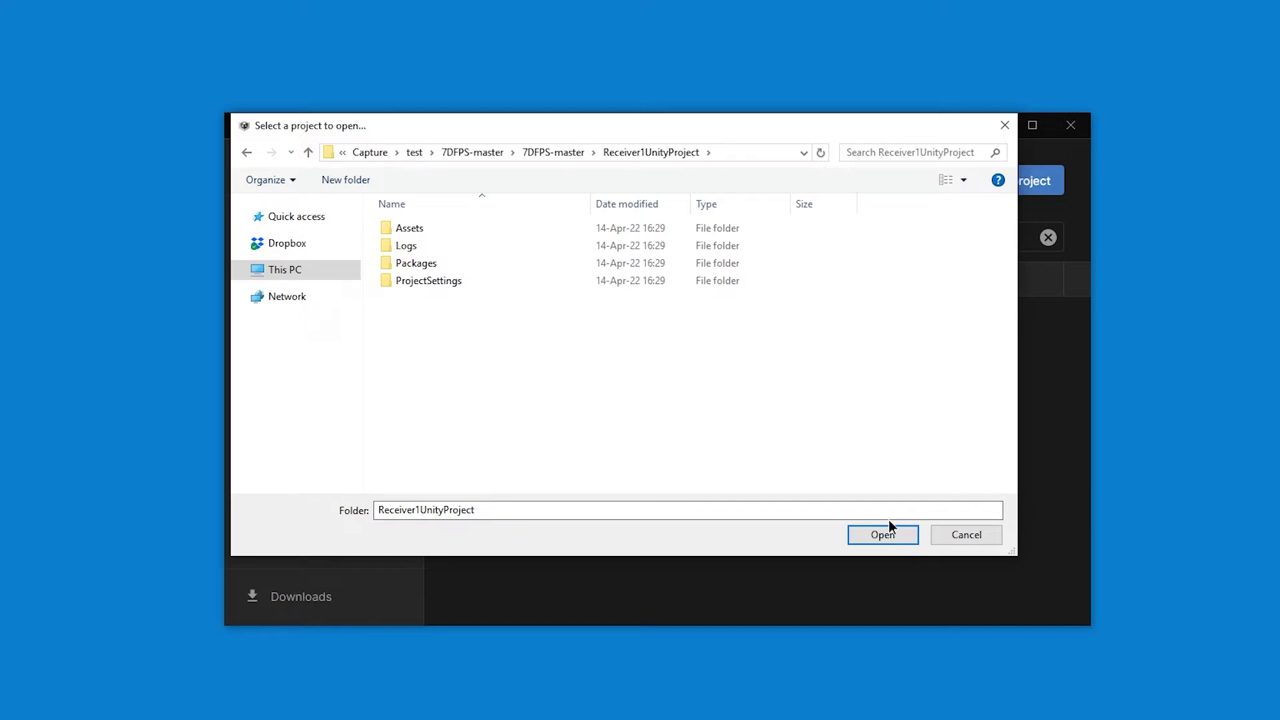
pyautogui.click(870, 532)
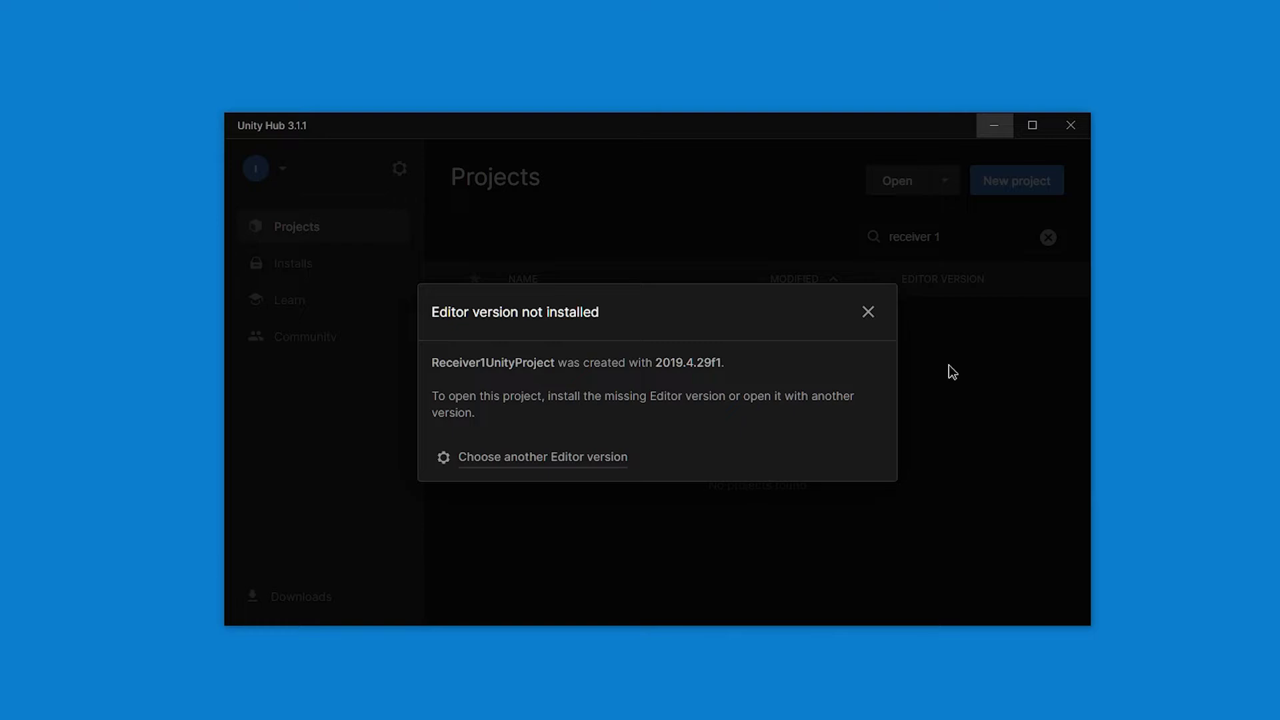
pyautogui.click(869, 314)
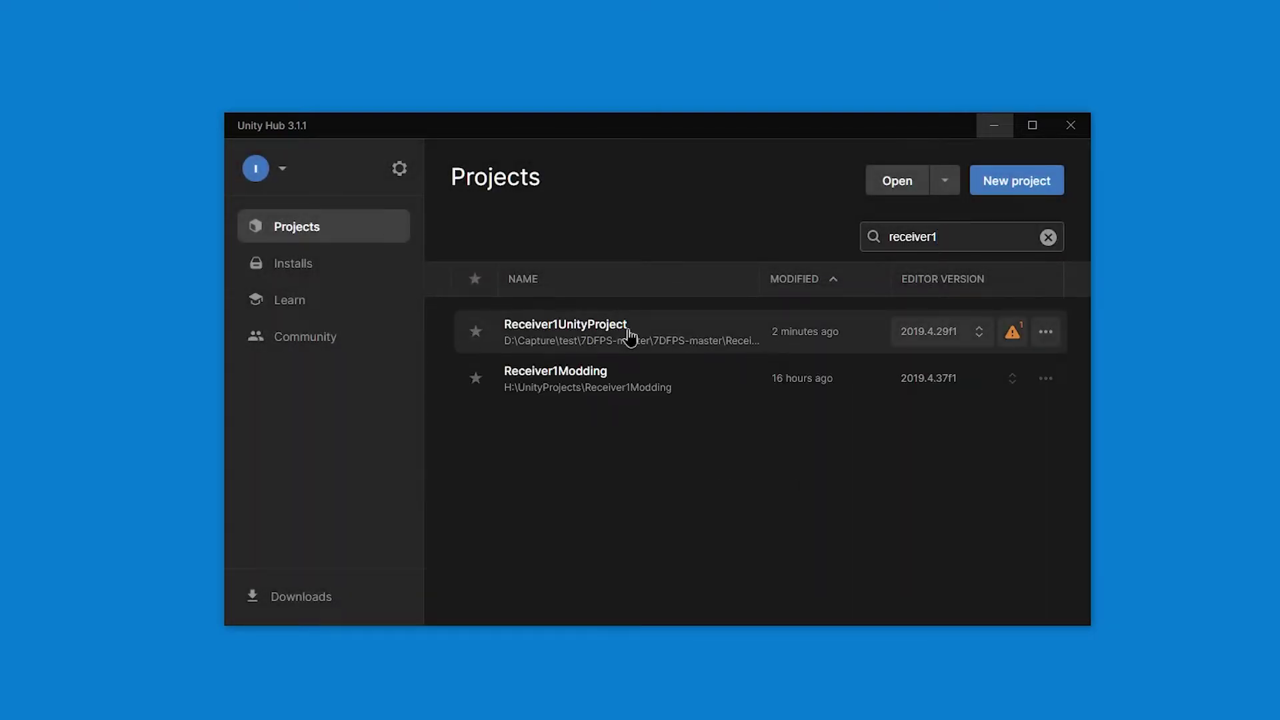
pyautogui.click(968, 335)
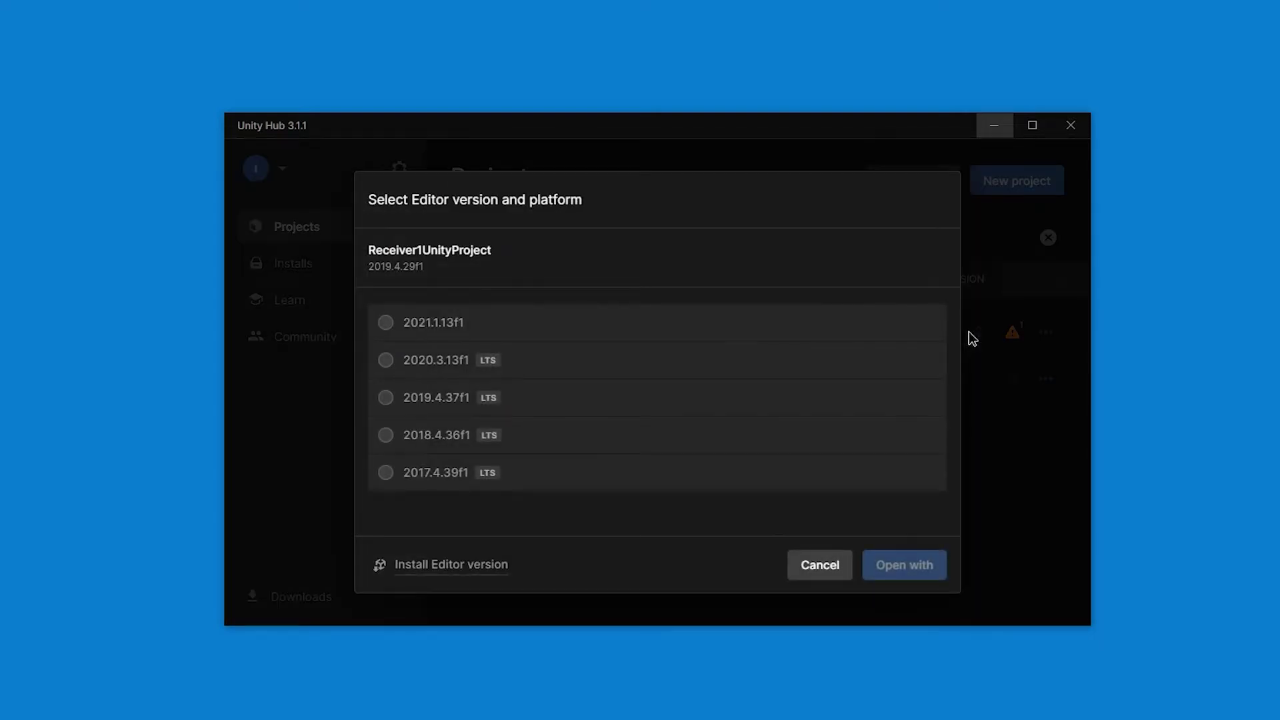
# - Switch Receiver1UnityProject to editor 2019.4.37f1 and open it, continuing past the version mismatch
pyautogui.click(481, 396)
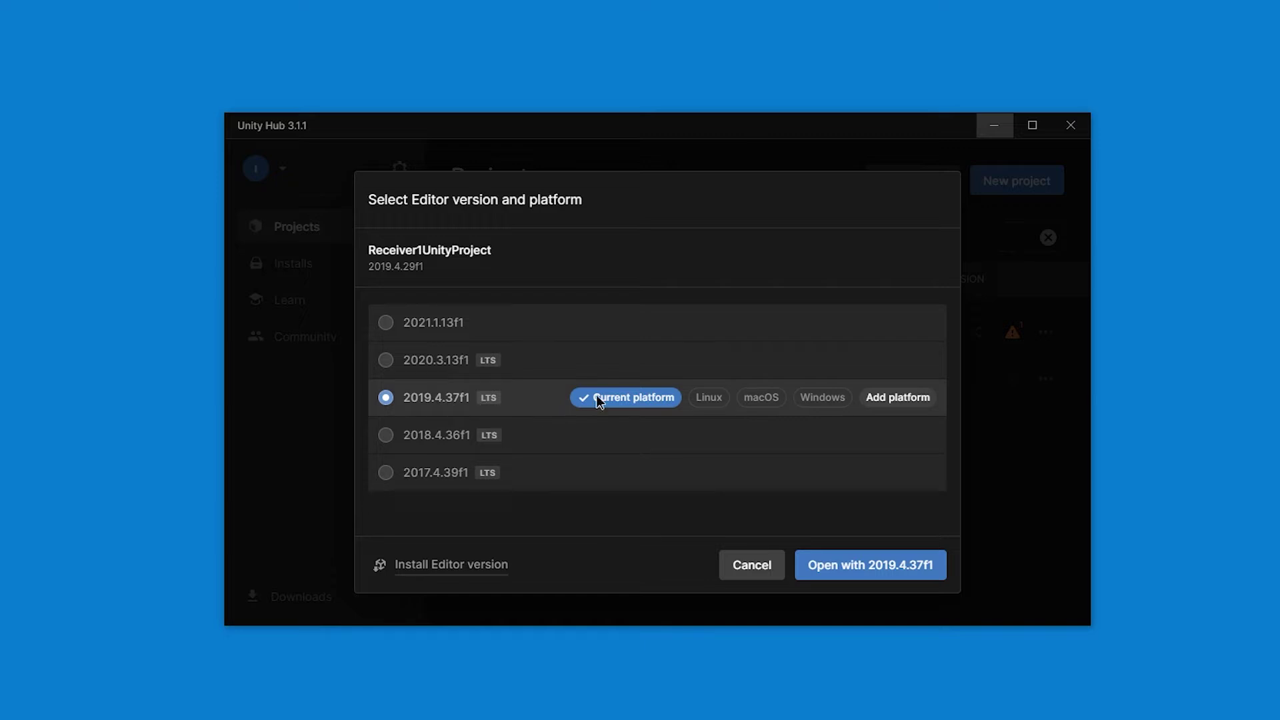
pyautogui.click(894, 572)
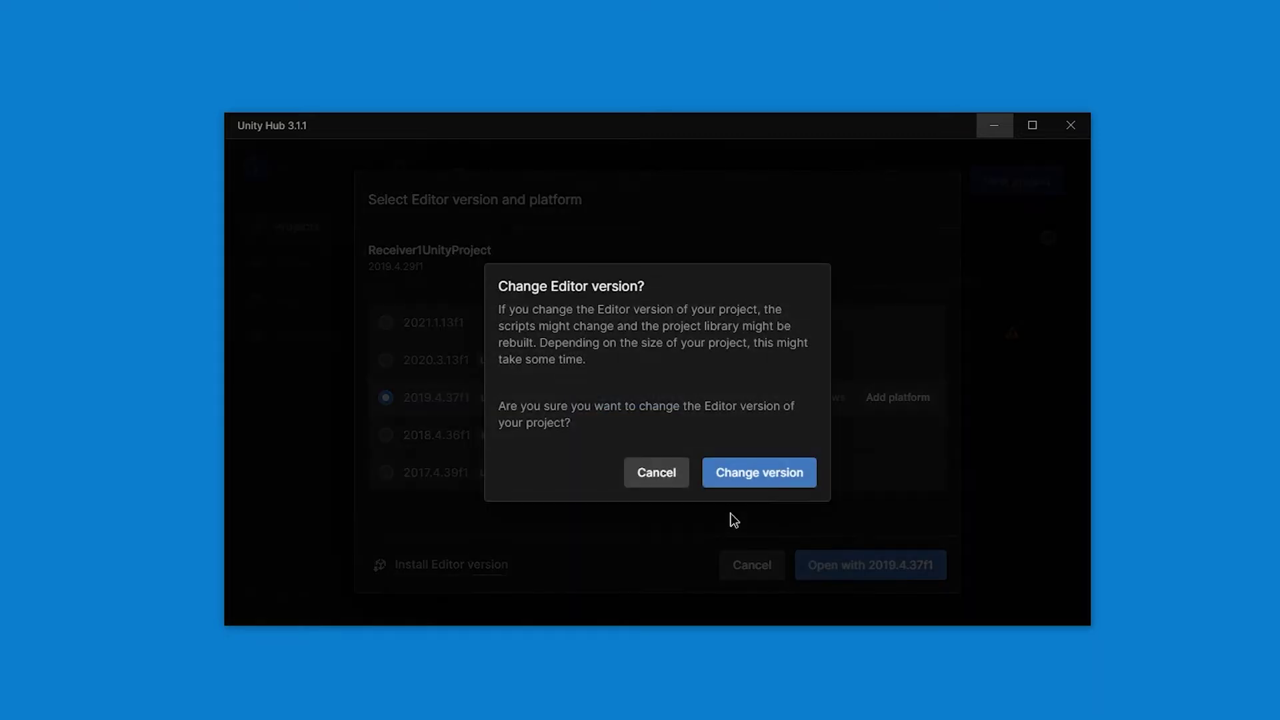
pyautogui.click(765, 488)
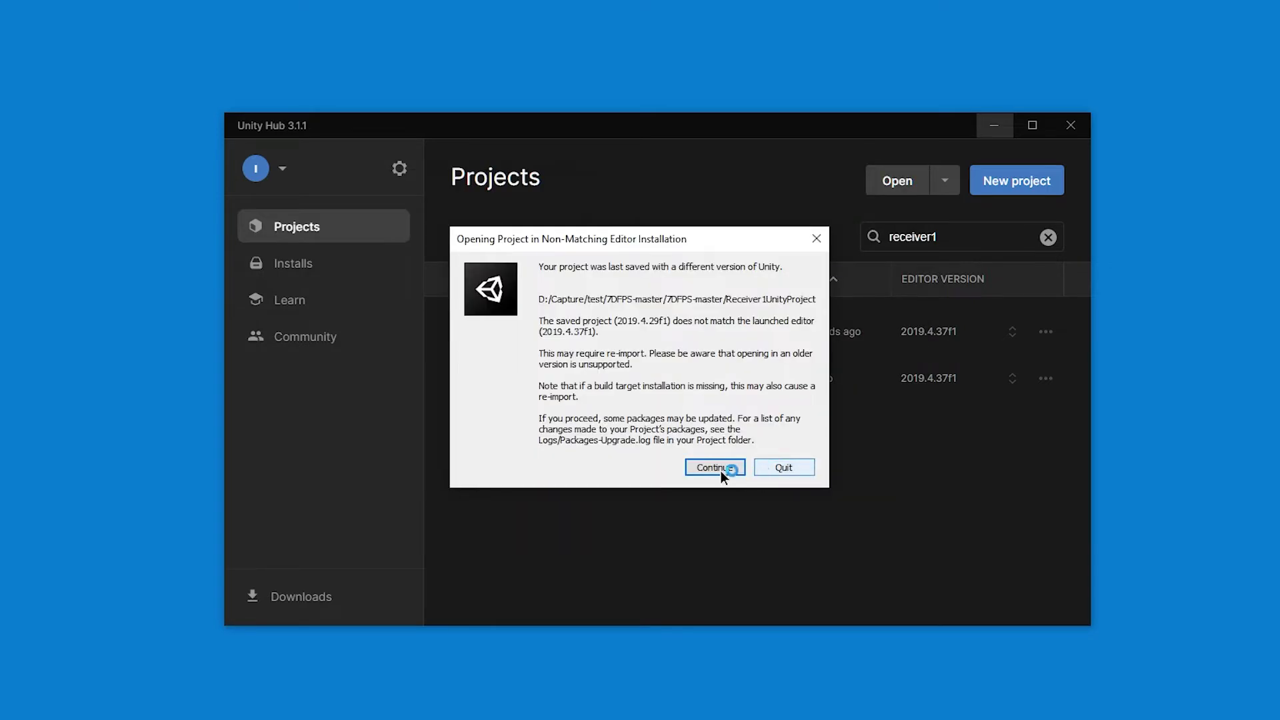
pyautogui.click(700, 469)
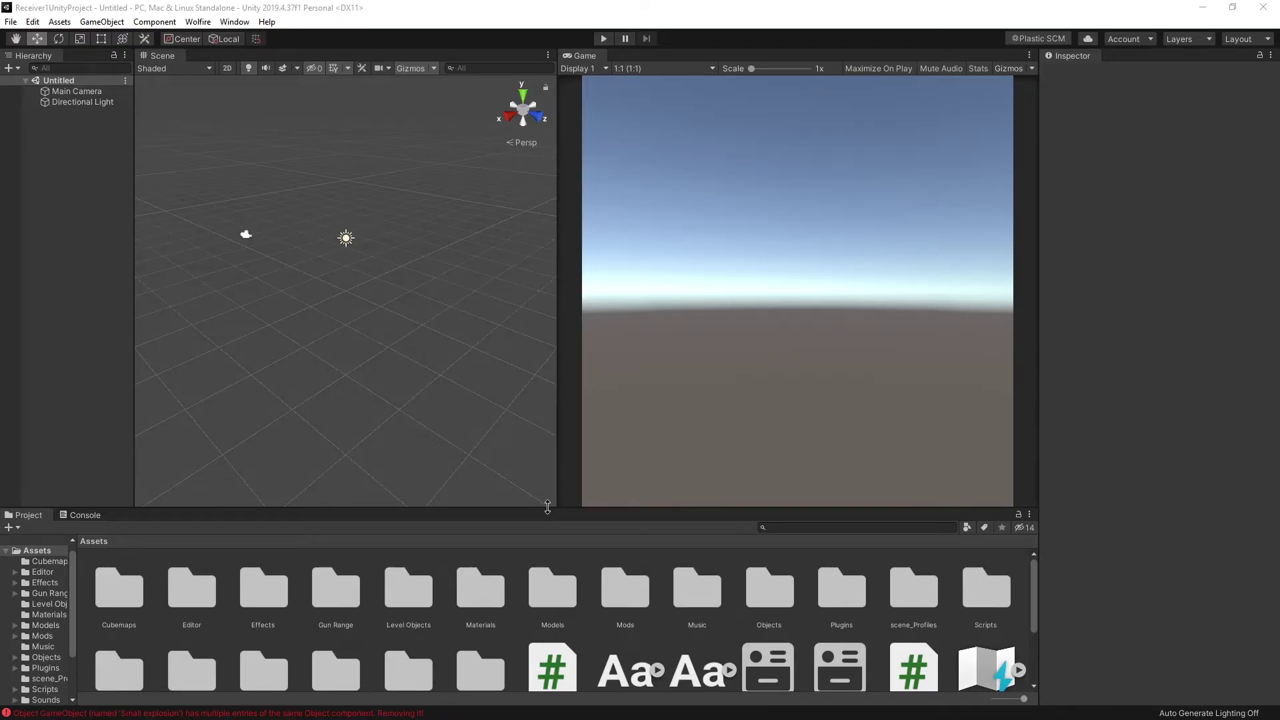
# - Inside Assets/Mods, create a new folder named TestTapes and open it
pyautogui.click(626, 603)
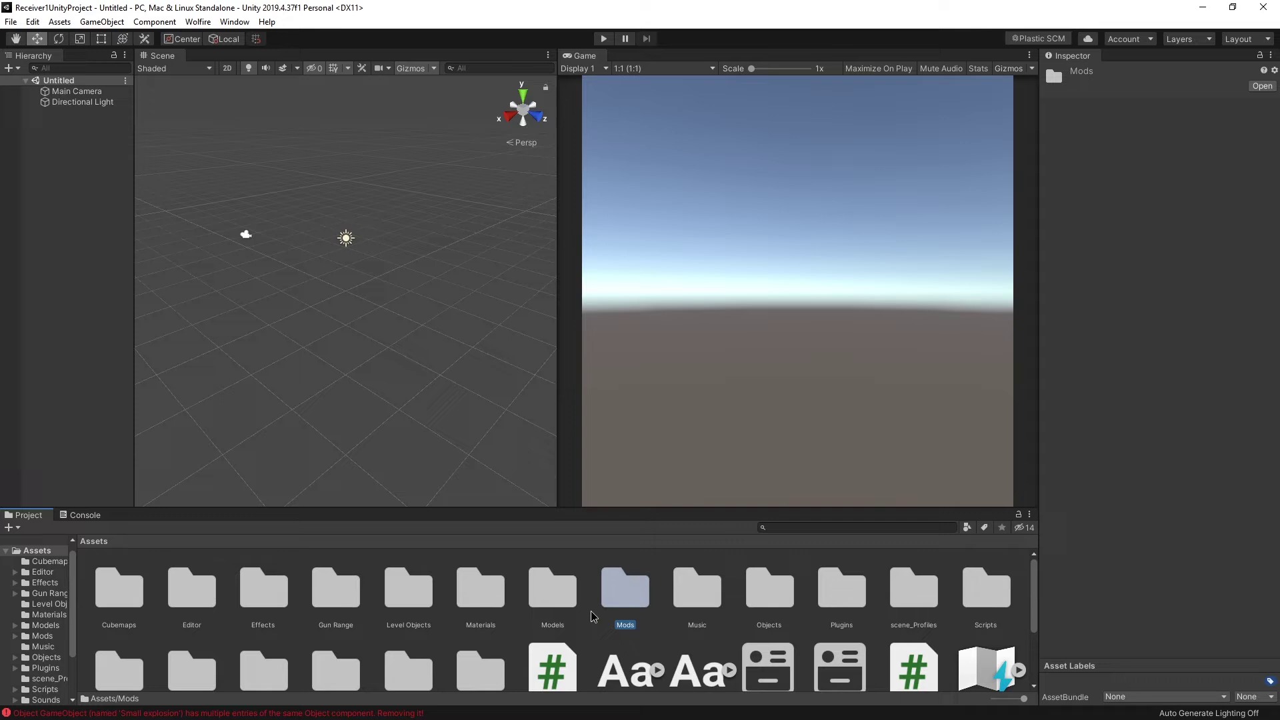
pyautogui.doubleClick(620, 590)
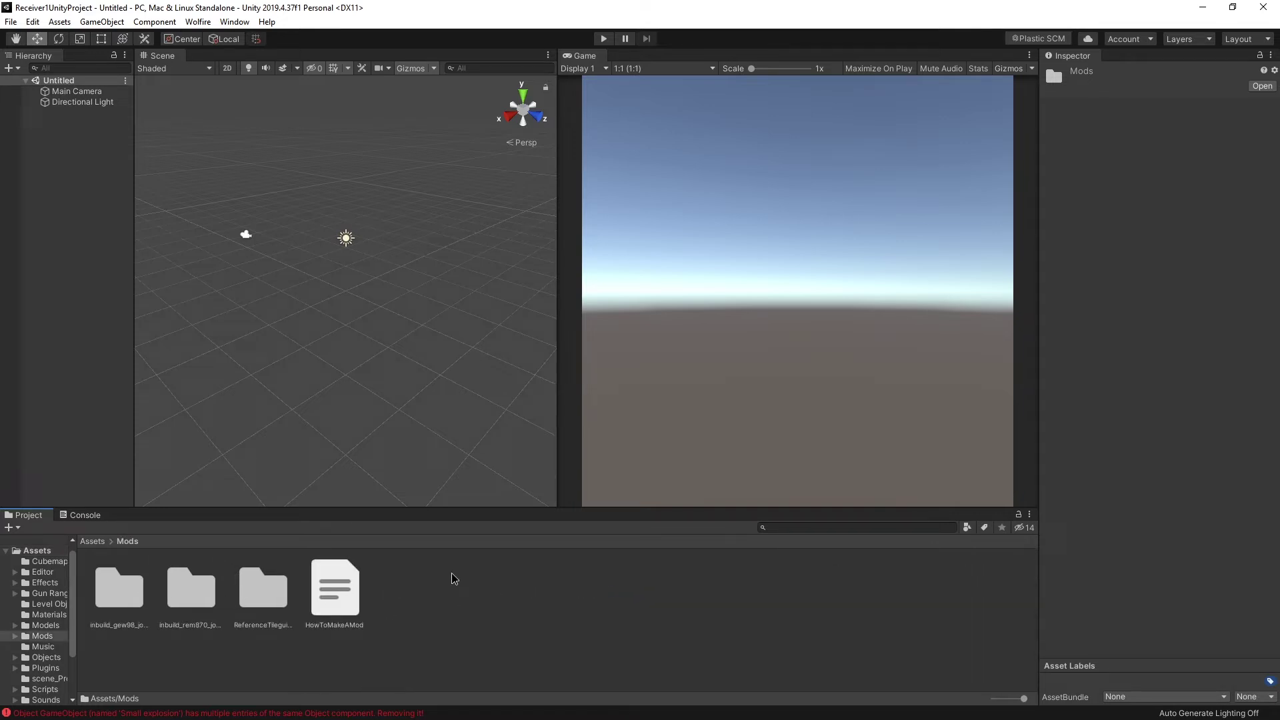
pyautogui.rightClick(425, 580)
pyautogui.moveTo(498, 252)
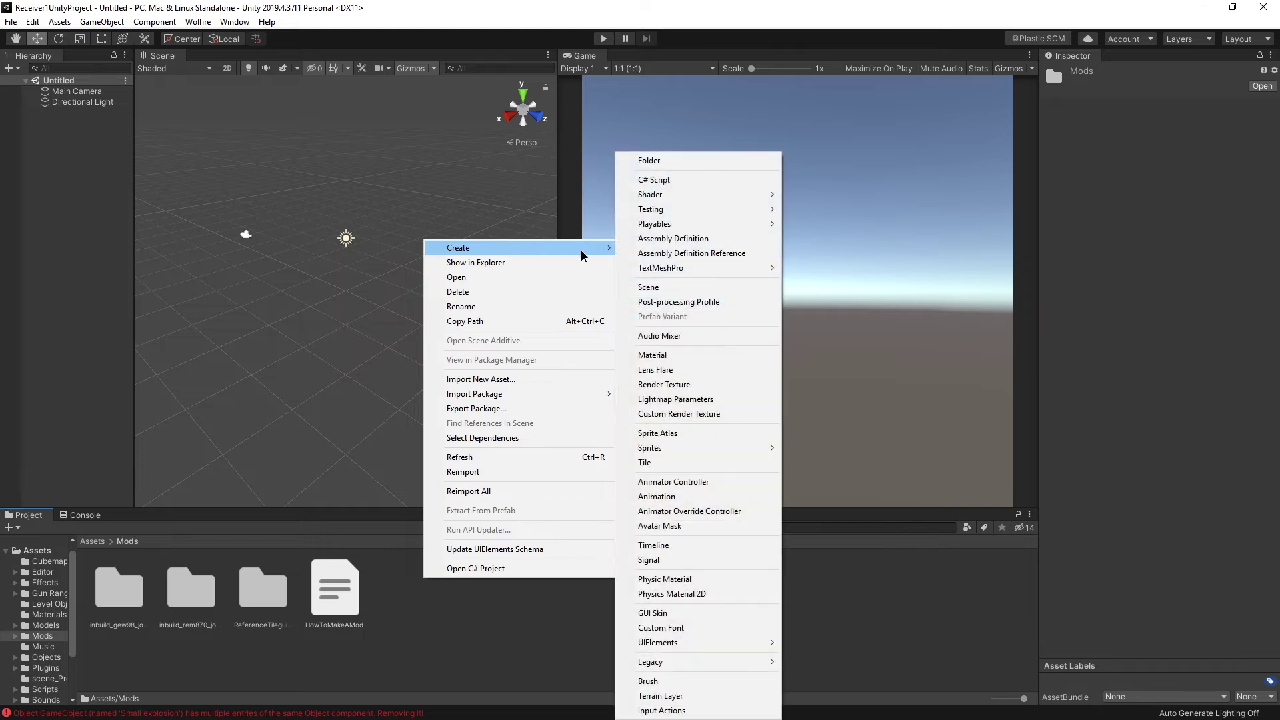
pyautogui.click(670, 162)
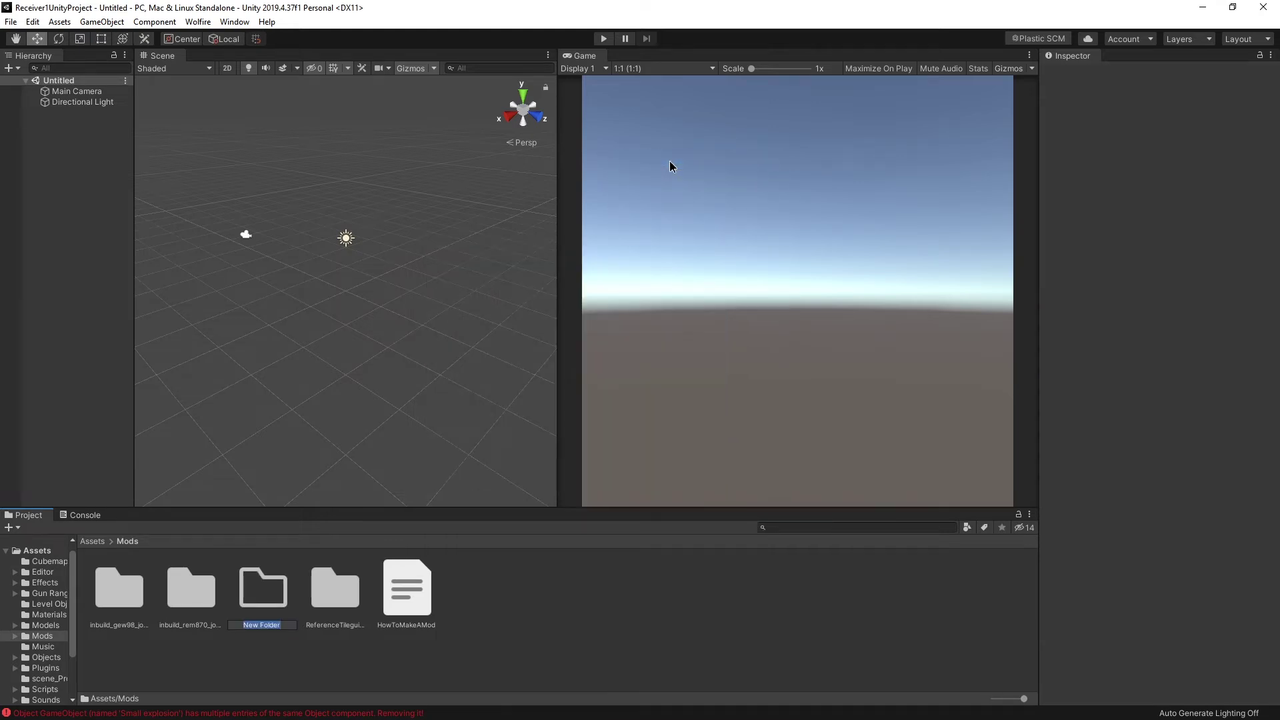
pyautogui.write('TestTapes')
pyautogui.press('Return')
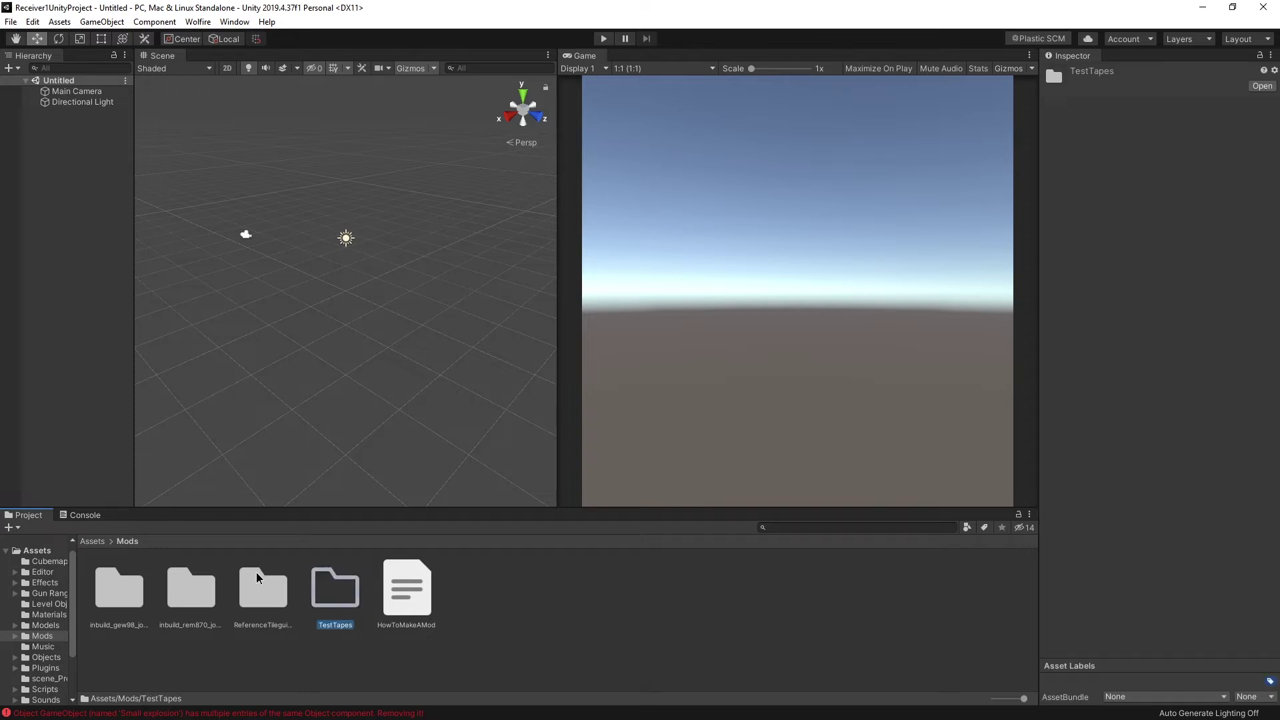
pyautogui.doubleClick(334, 592)
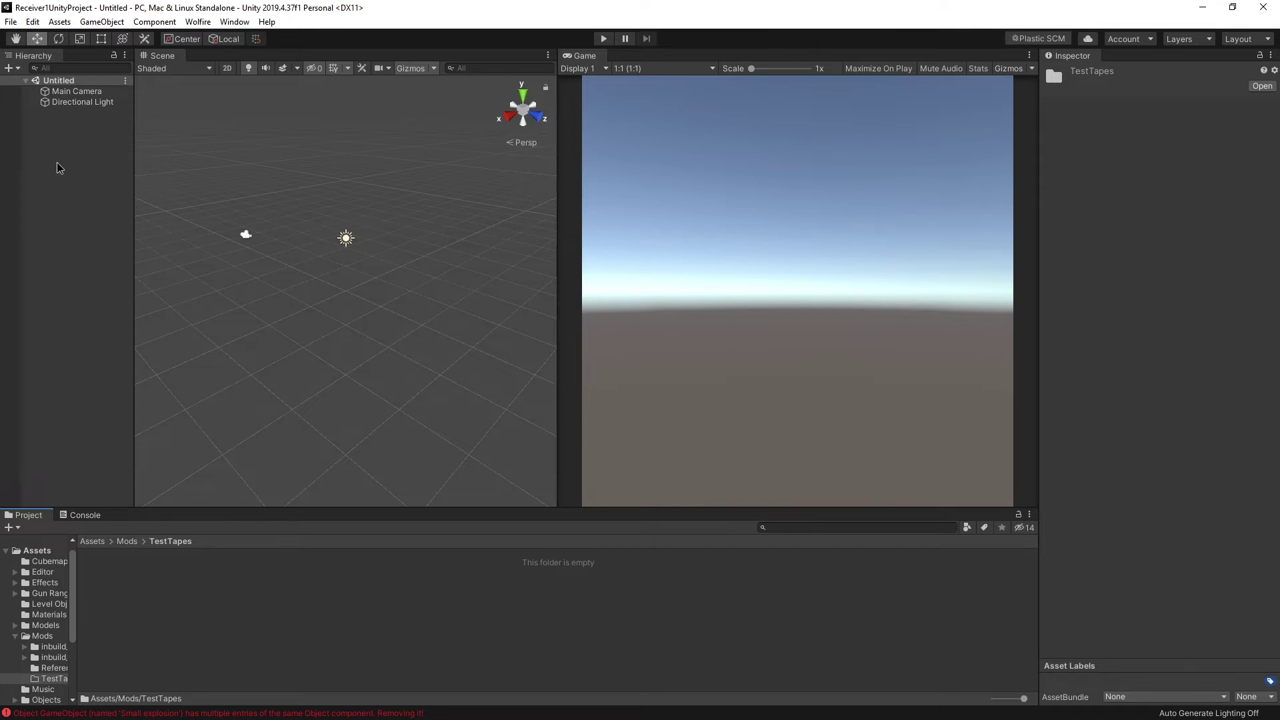
# - Create an empty GameObject and drag it into TestTapes to make a prefab
pyautogui.rightClick(76, 168)
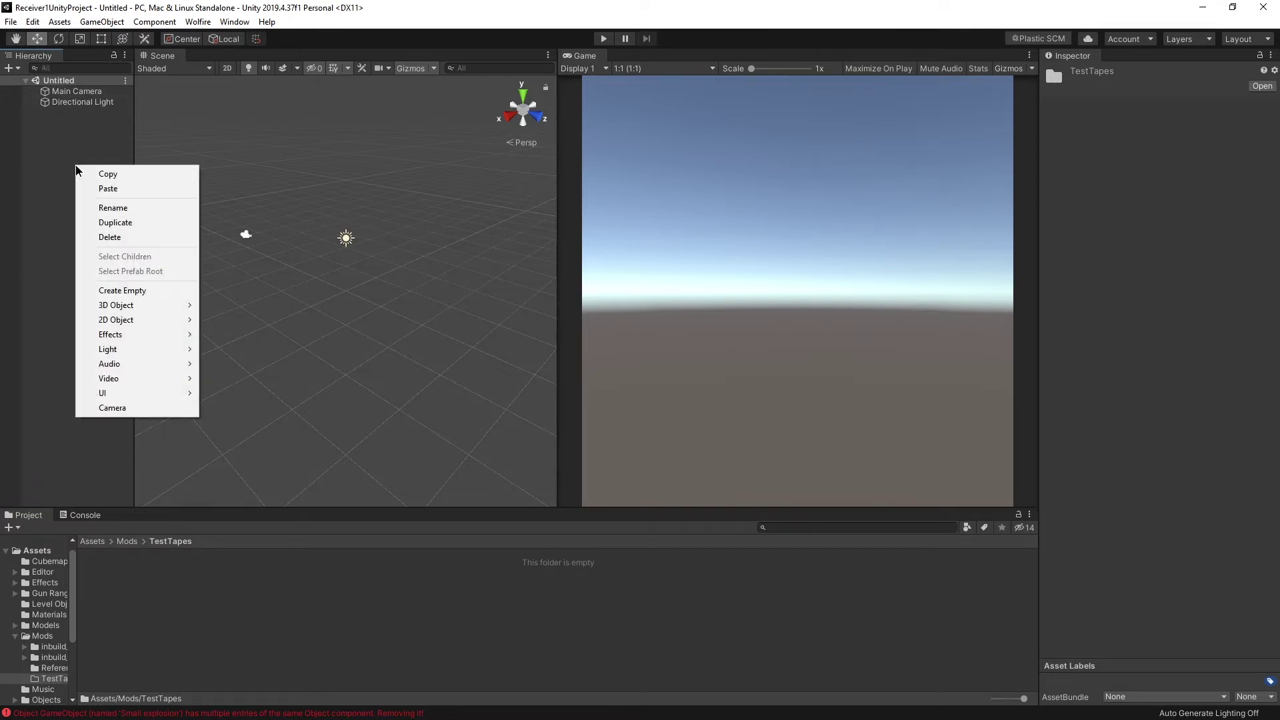
pyautogui.click(143, 291)
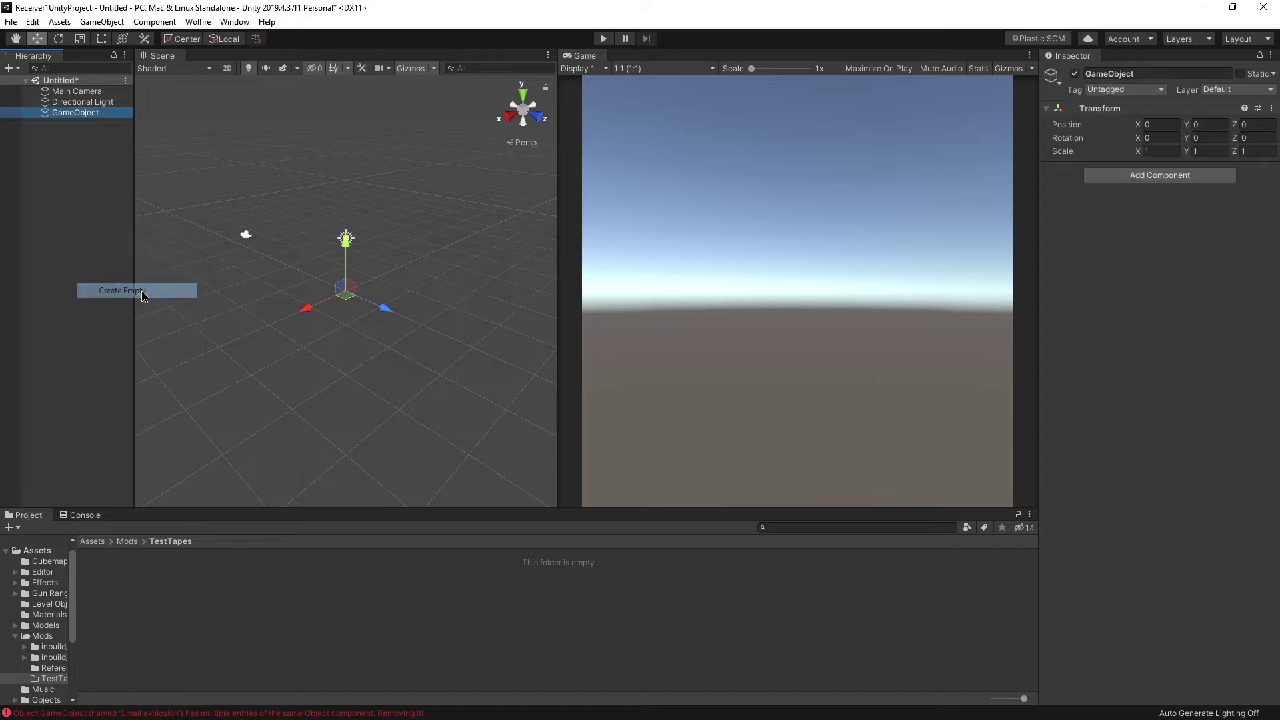
pyautogui.moveTo(75, 112); pyautogui.dragTo(224, 585)
# - Rename the prefab to tape_holder and select it to show its properties
pyautogui.rightClick(113, 625)
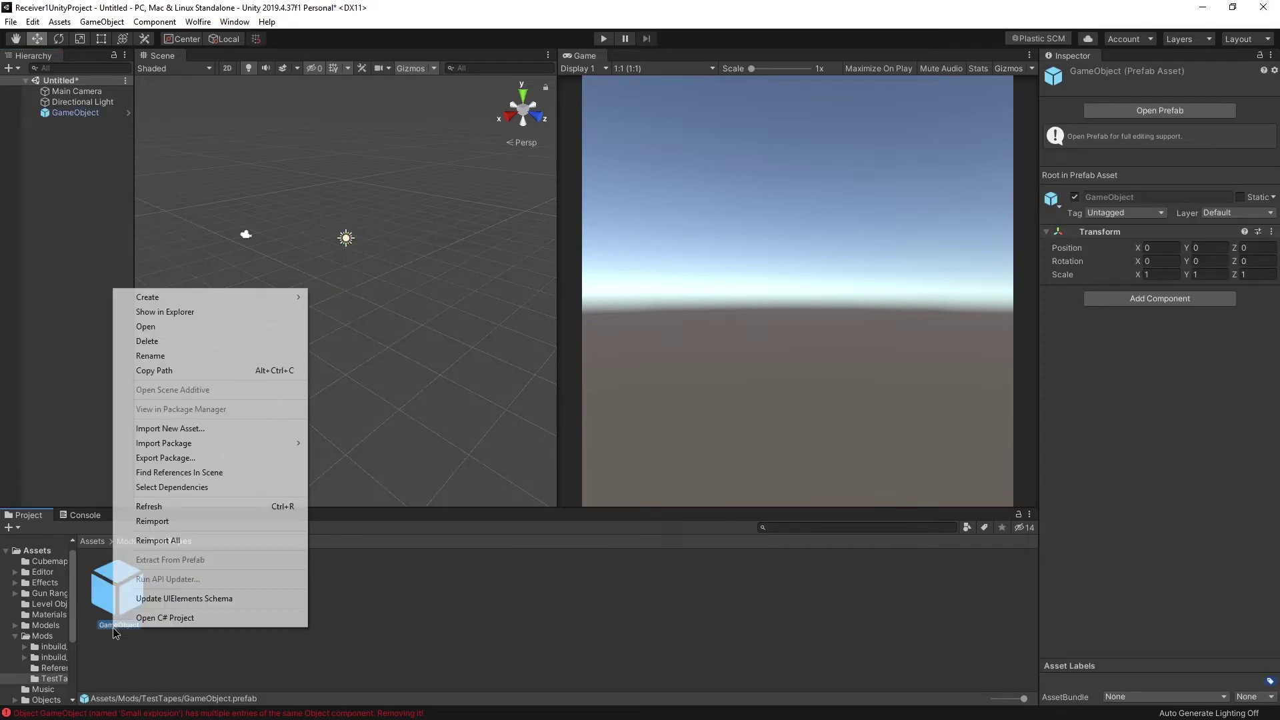
pyautogui.click(169, 356)
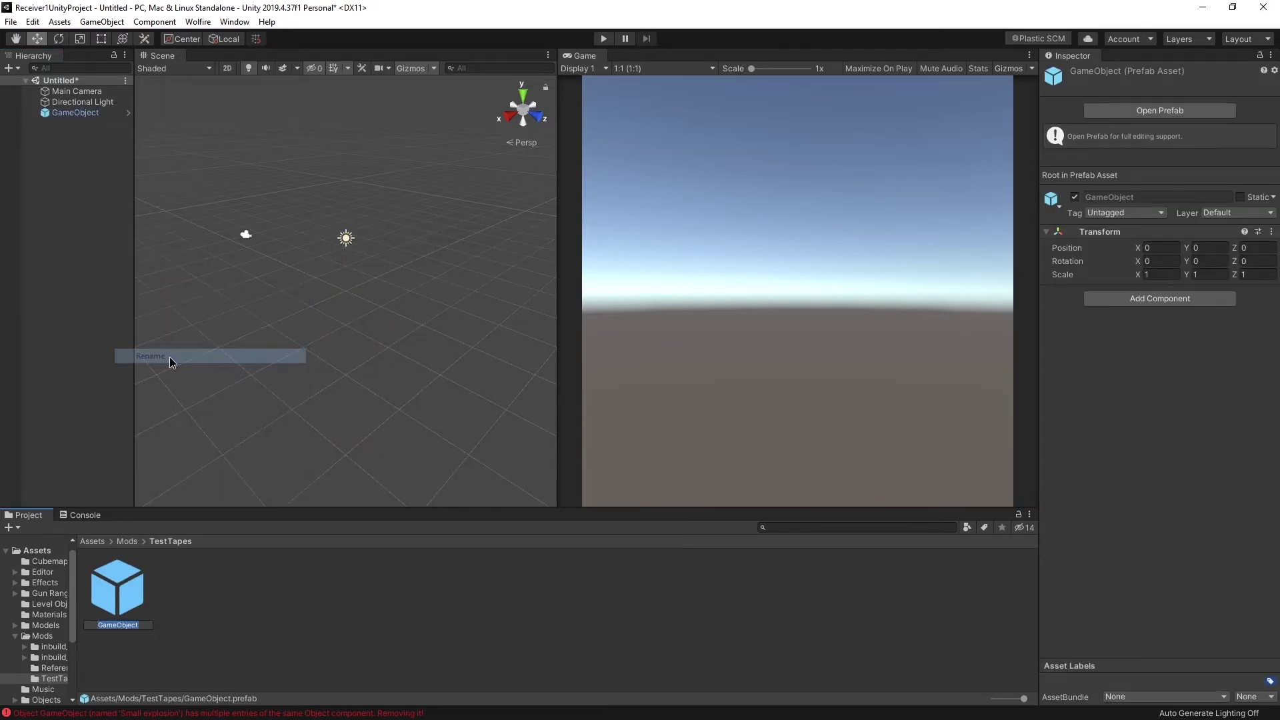
pyautogui.write('tape_holder')
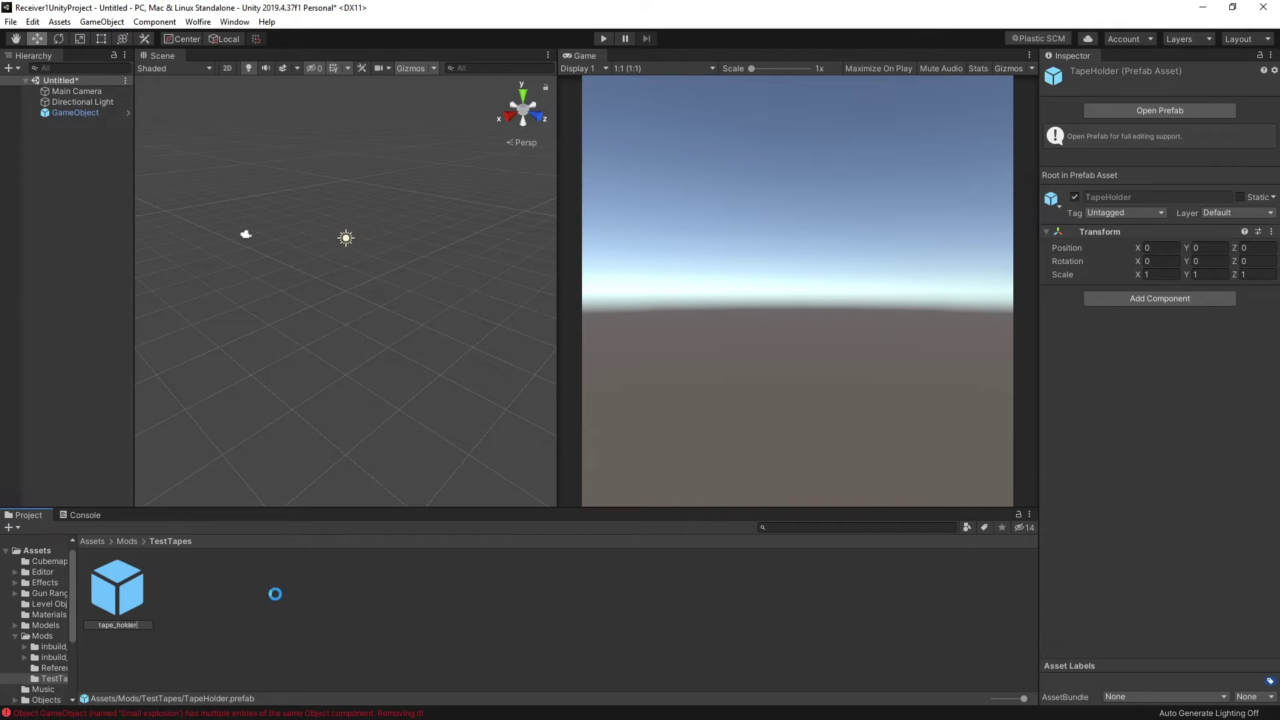
pyautogui.press('Return')
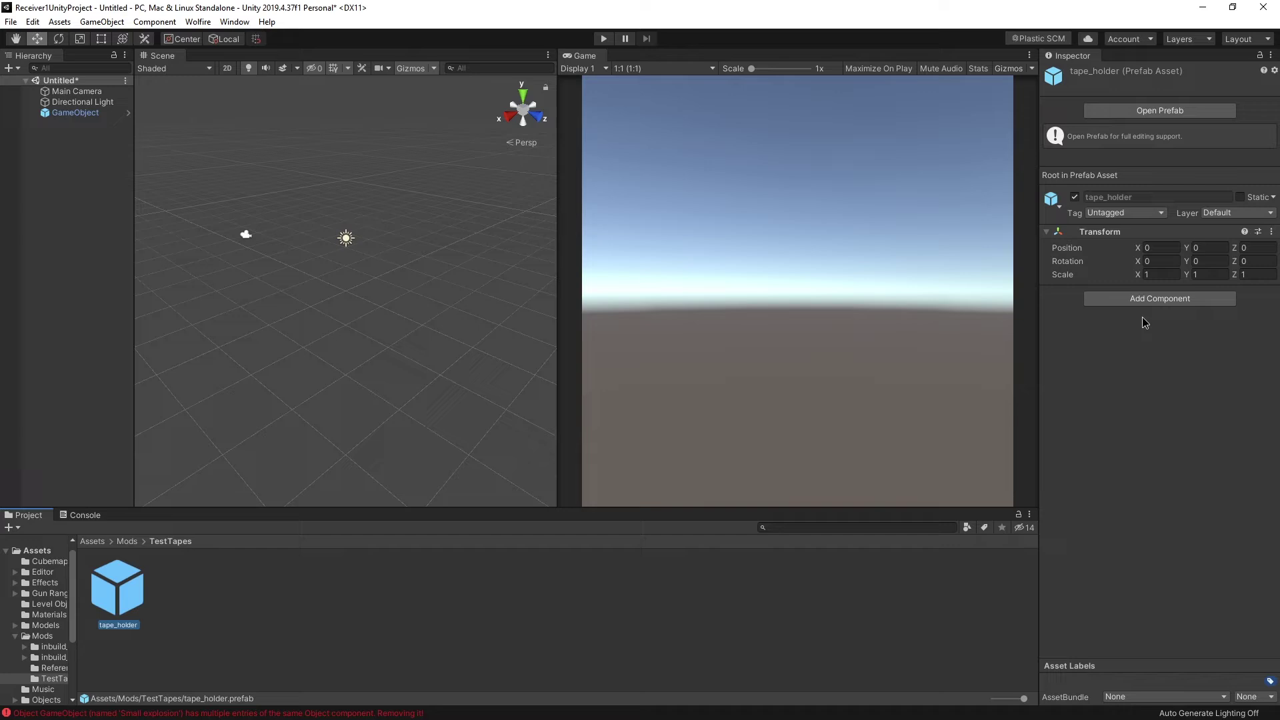
pyautogui.click(245, 621)
pyautogui.click(140, 587)
pyautogui.click(212, 594)
pyautogui.click(117, 589)
# - Add the Mod Tapes Holder component to tape_holder and set its Tapes size to 3
pyautogui.click(1169, 300)
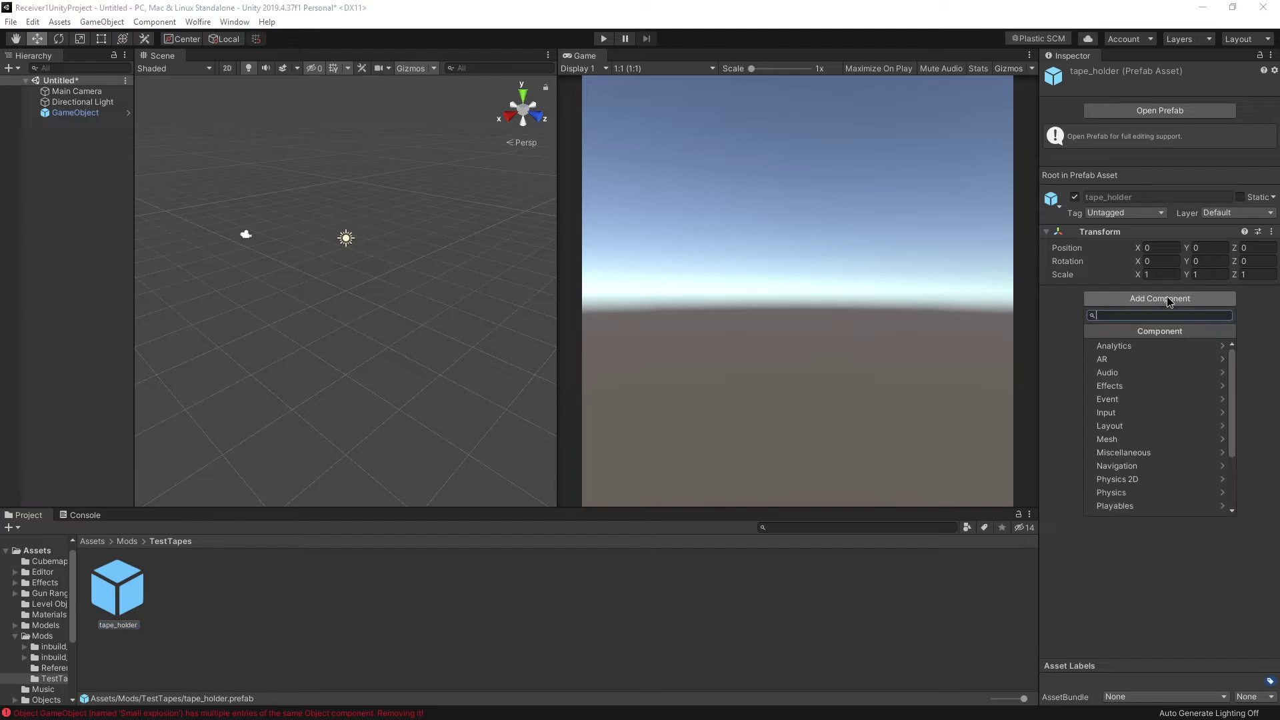
pyautogui.write('modtapes')
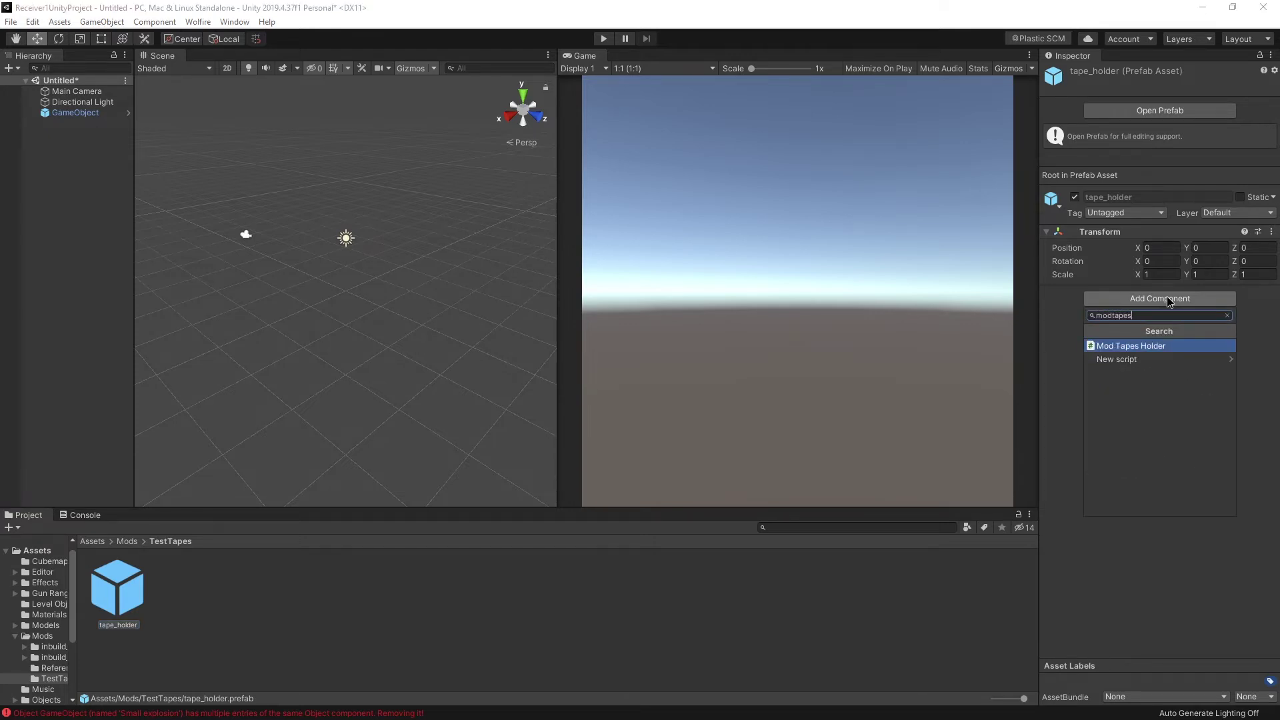
pyautogui.click(1150, 347)
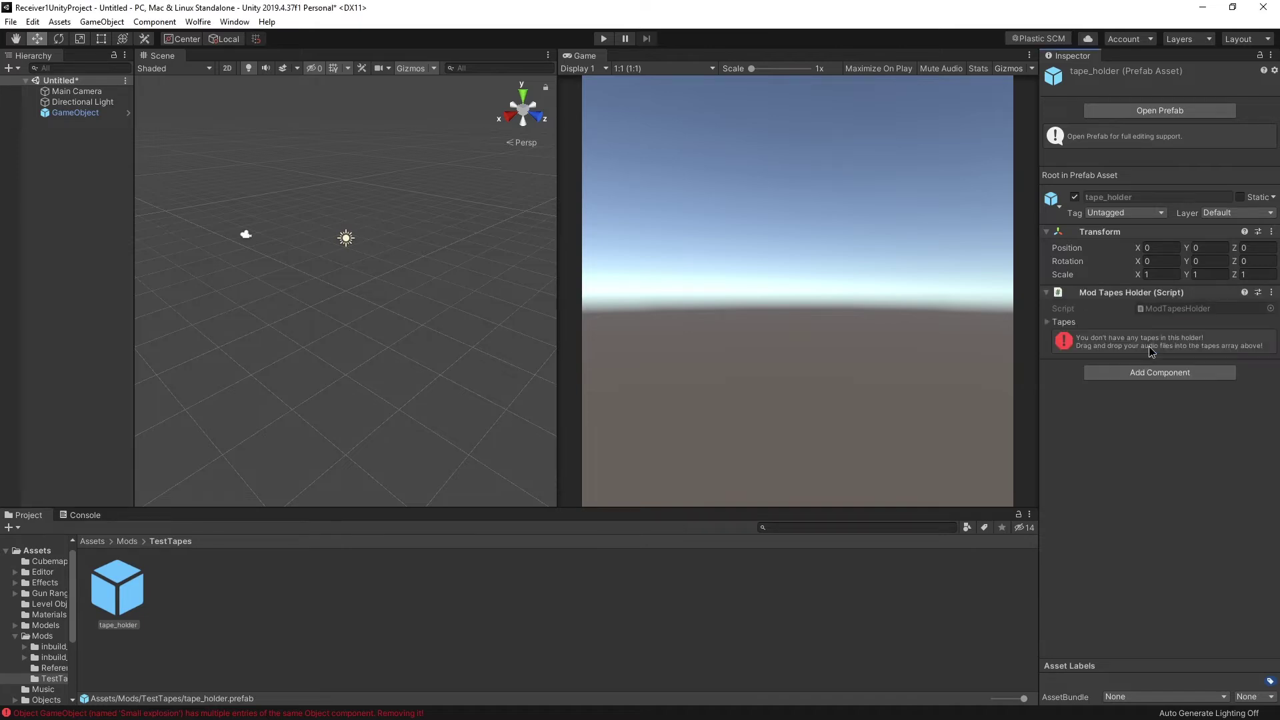
pyautogui.click(1048, 323)
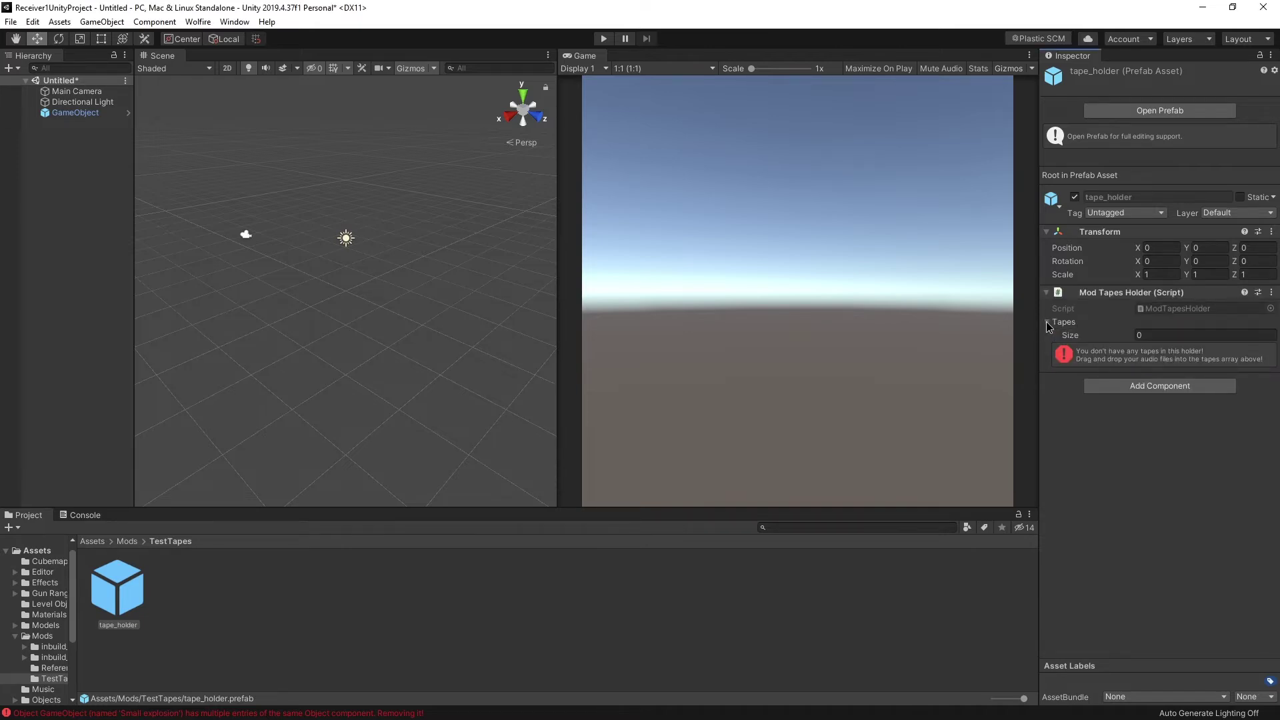
pyautogui.click(1163, 332)
pyautogui.write('3')
pyautogui.hotkey('alt', 'Tab')
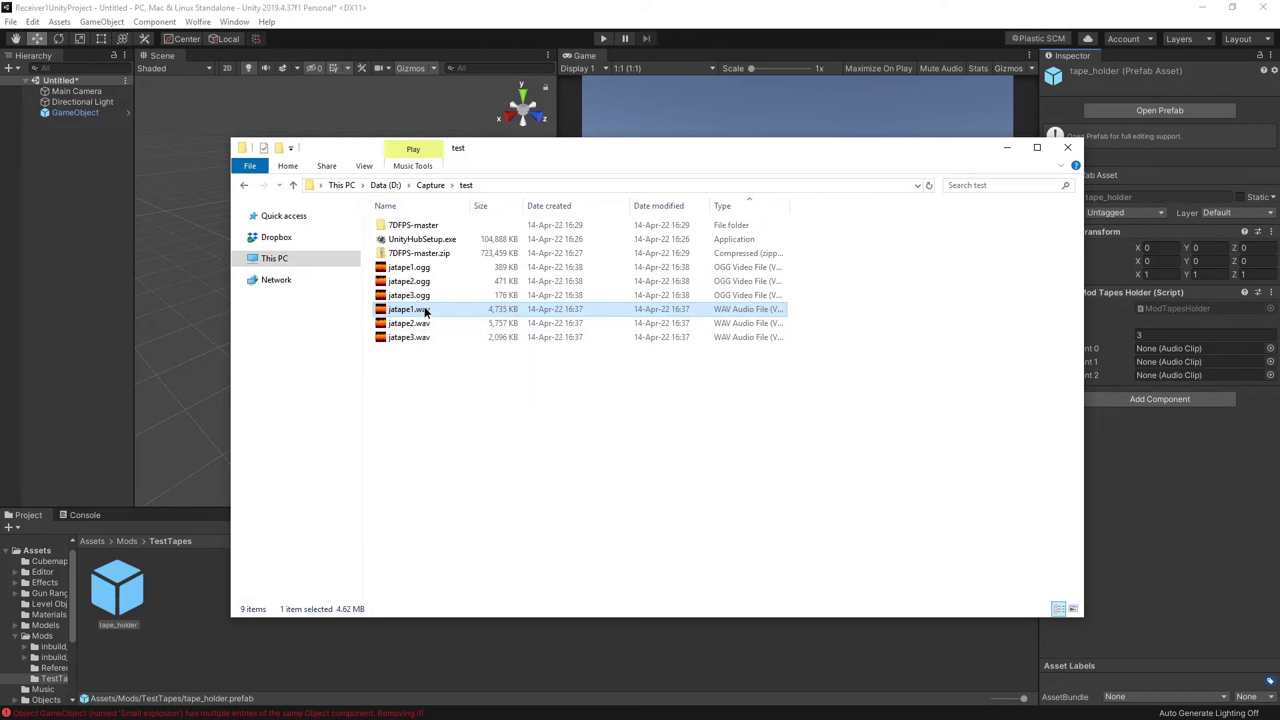
# - Convert jatape1–3.wav to MP3 with File Converter's To Mp3 option
pyautogui.moveTo(466, 384); pyautogui.dragTo(410, 318)
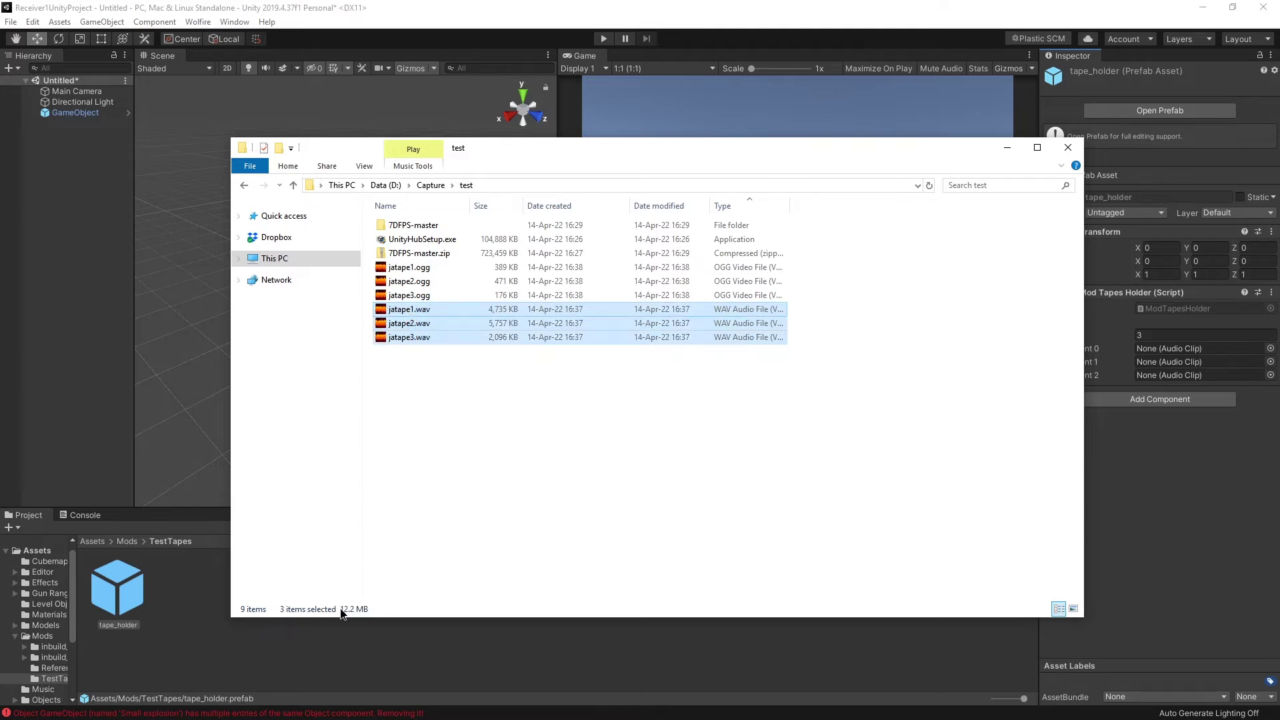
pyautogui.click(423, 295)
pyautogui.keyDown('shift'); pyautogui.click(419, 268); pyautogui.keyUp('shift')
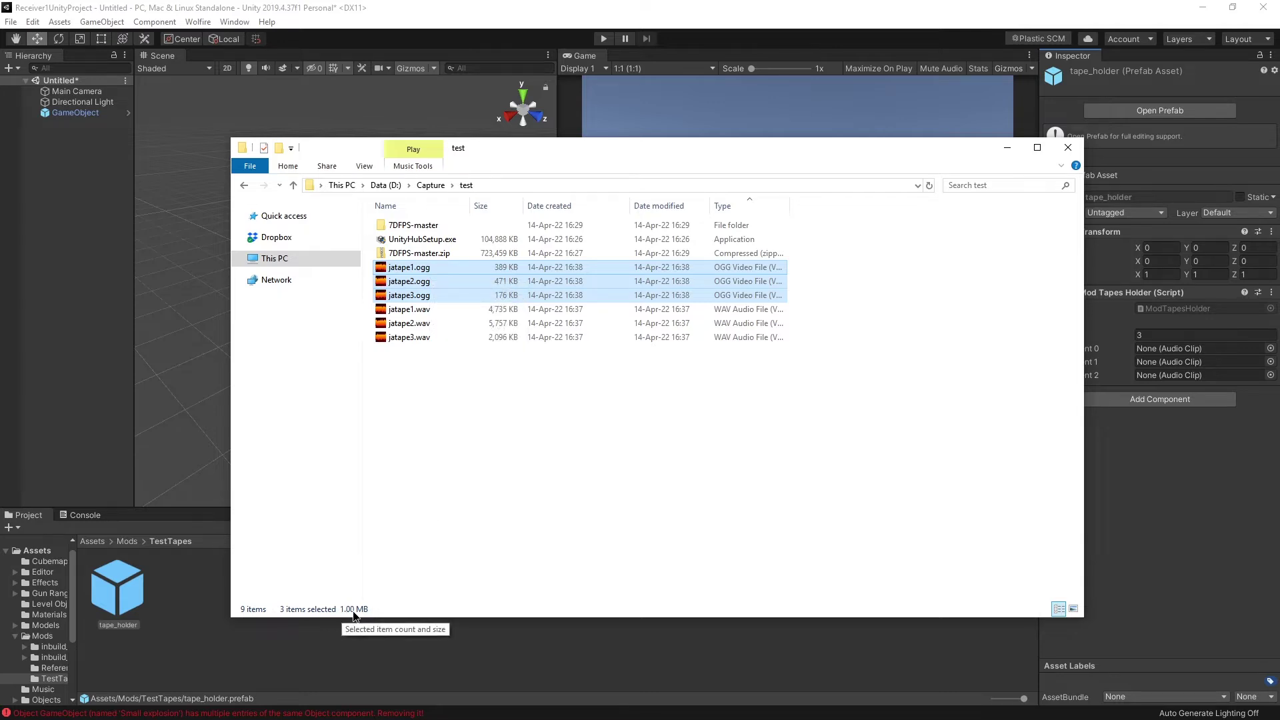
pyautogui.moveTo(468, 394); pyautogui.dragTo(405, 307)
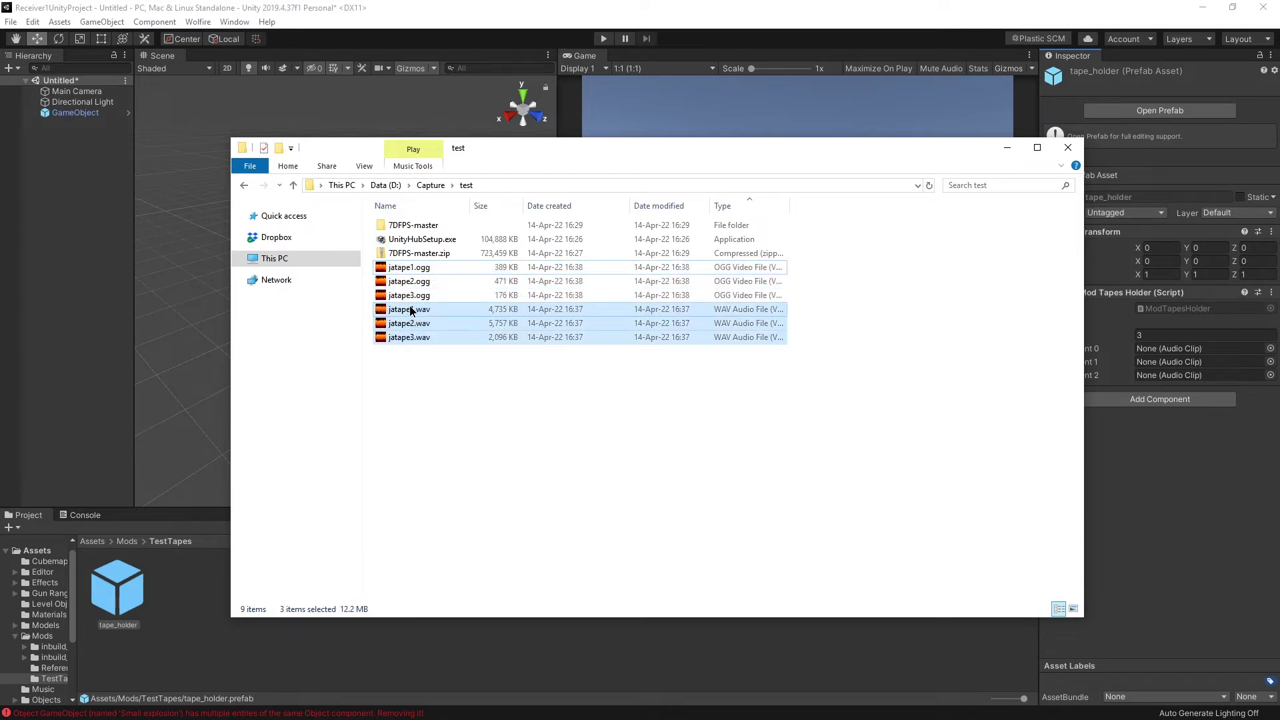
pyautogui.rightClick(409, 306)
pyautogui.moveTo(354, 425)
pyautogui.click(462, 450)
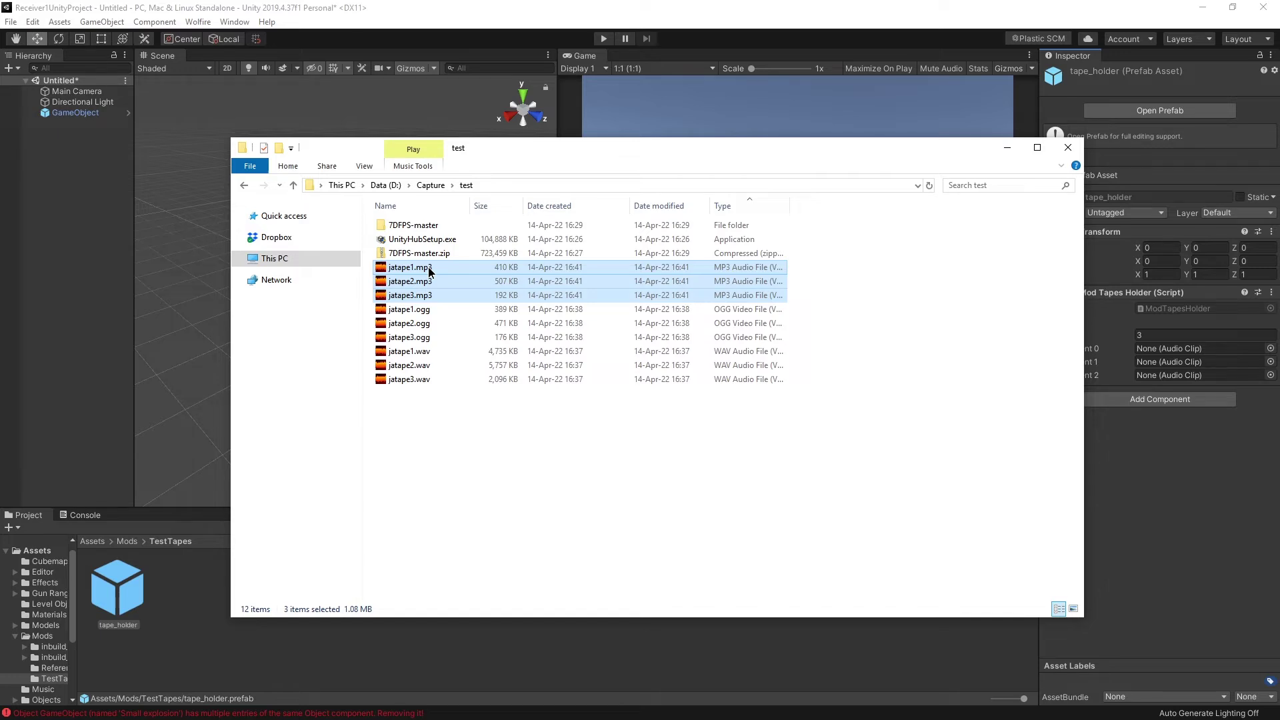
# - Select the three jatape OGG files
pyautogui.moveTo(433, 351)
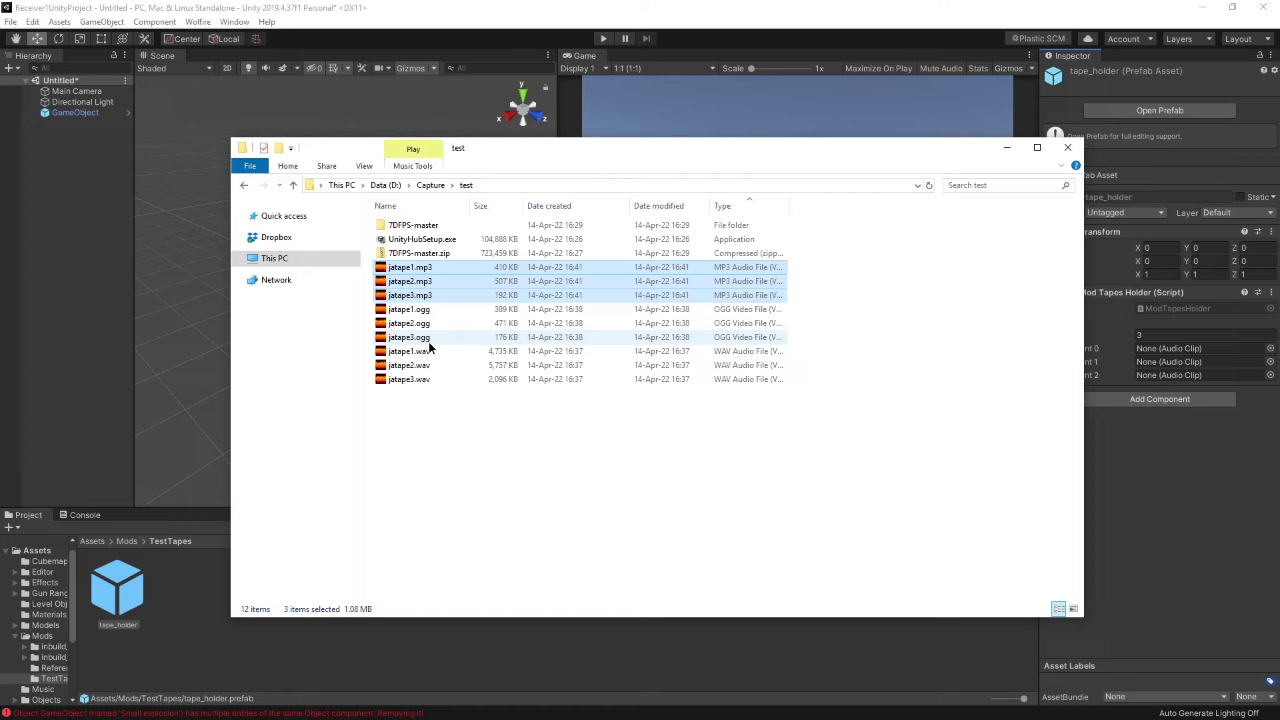
pyautogui.moveTo(432, 345); pyautogui.dragTo(423, 314)
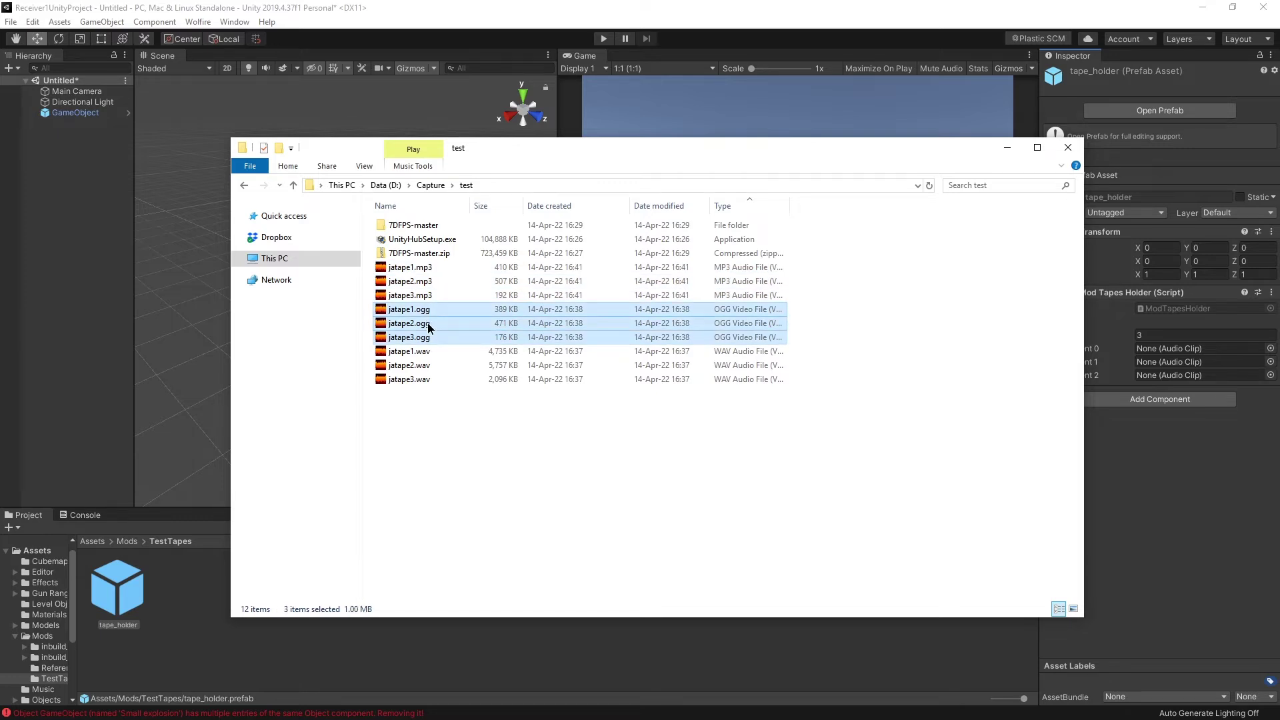
pyautogui.moveTo(428, 325)
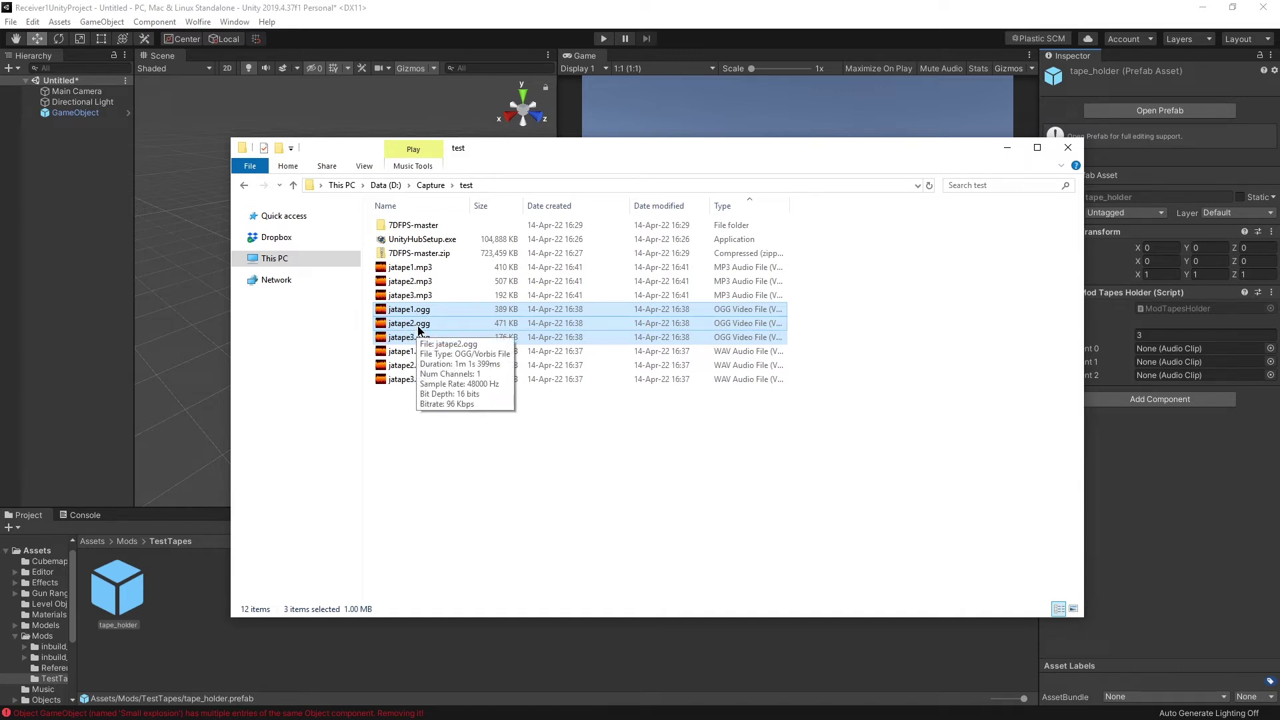
# - Import the three jatape OGG clips into TestTapes and preview jatape1
pyautogui.moveTo(398, 330); pyautogui.dragTo(194, 595)
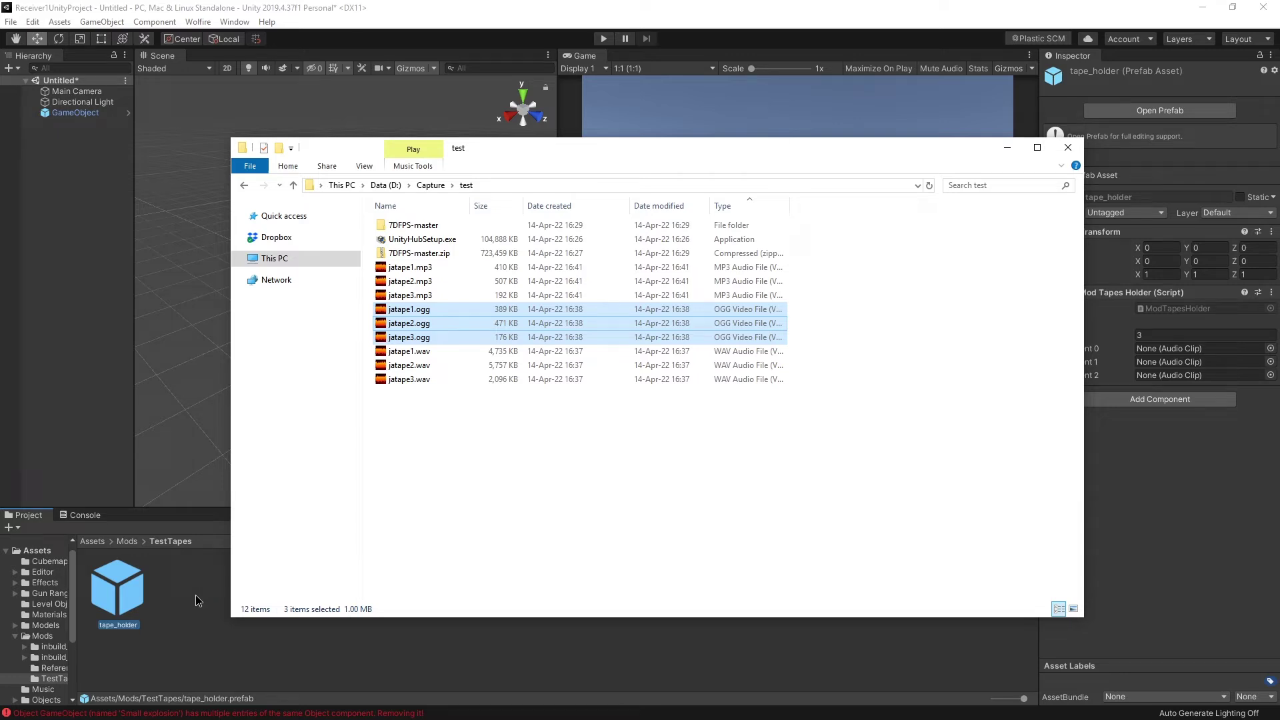
pyautogui.click(211, 657)
pyautogui.click(126, 589)
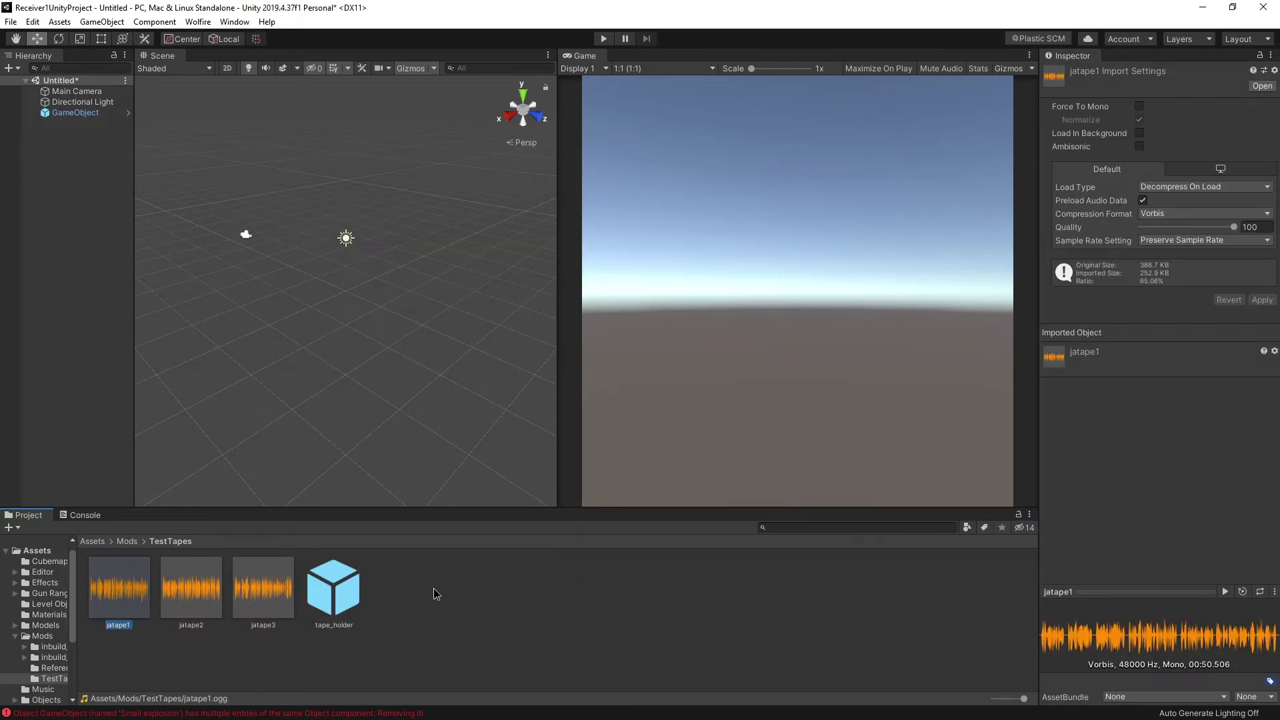
pyautogui.click(1227, 592)
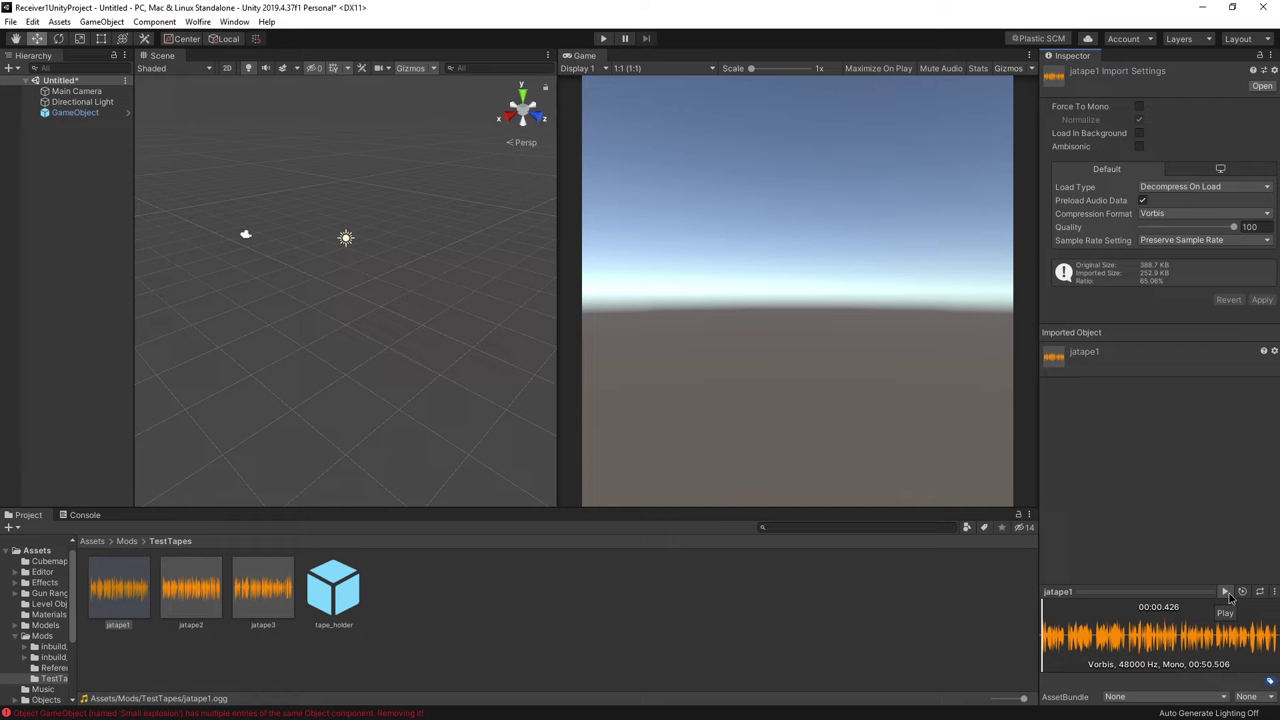
pyautogui.click(1227, 592)
# - Browse Receiver 2's local game files from the Steam library
pyautogui.hotkey('alt', 'Tab')
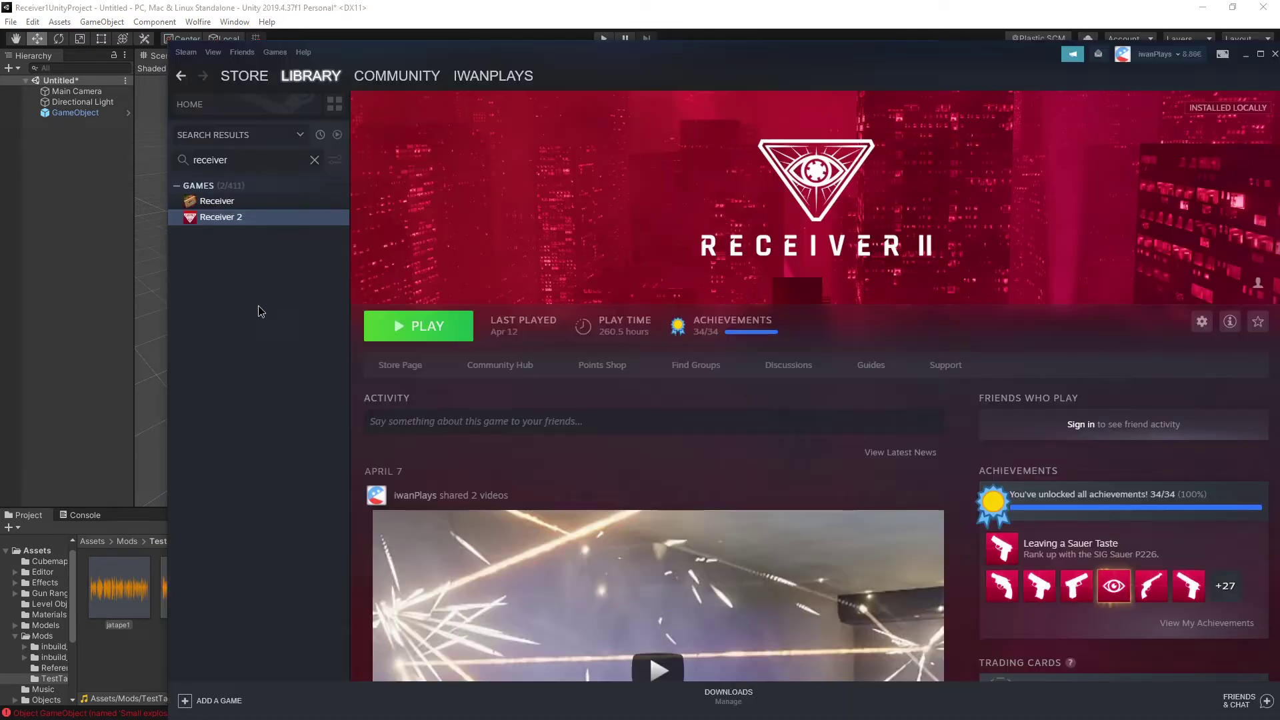
pyautogui.rightClick(233, 230)
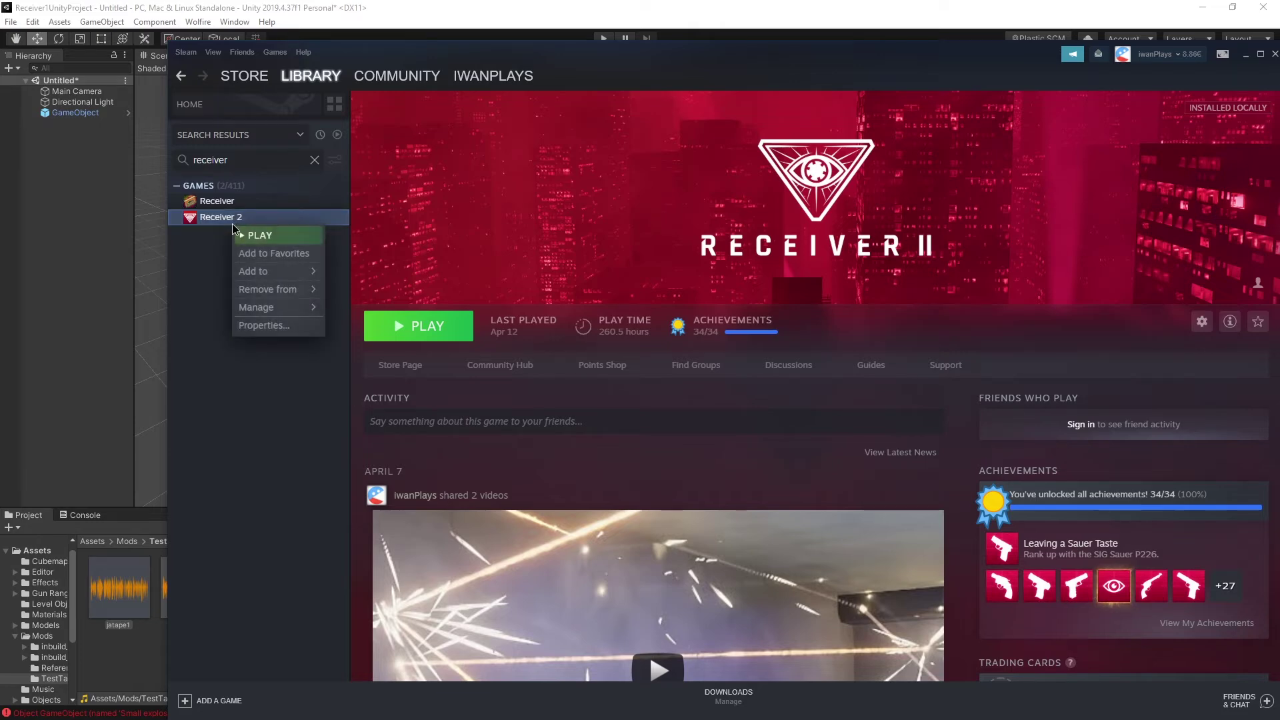
pyautogui.moveTo(319, 308)
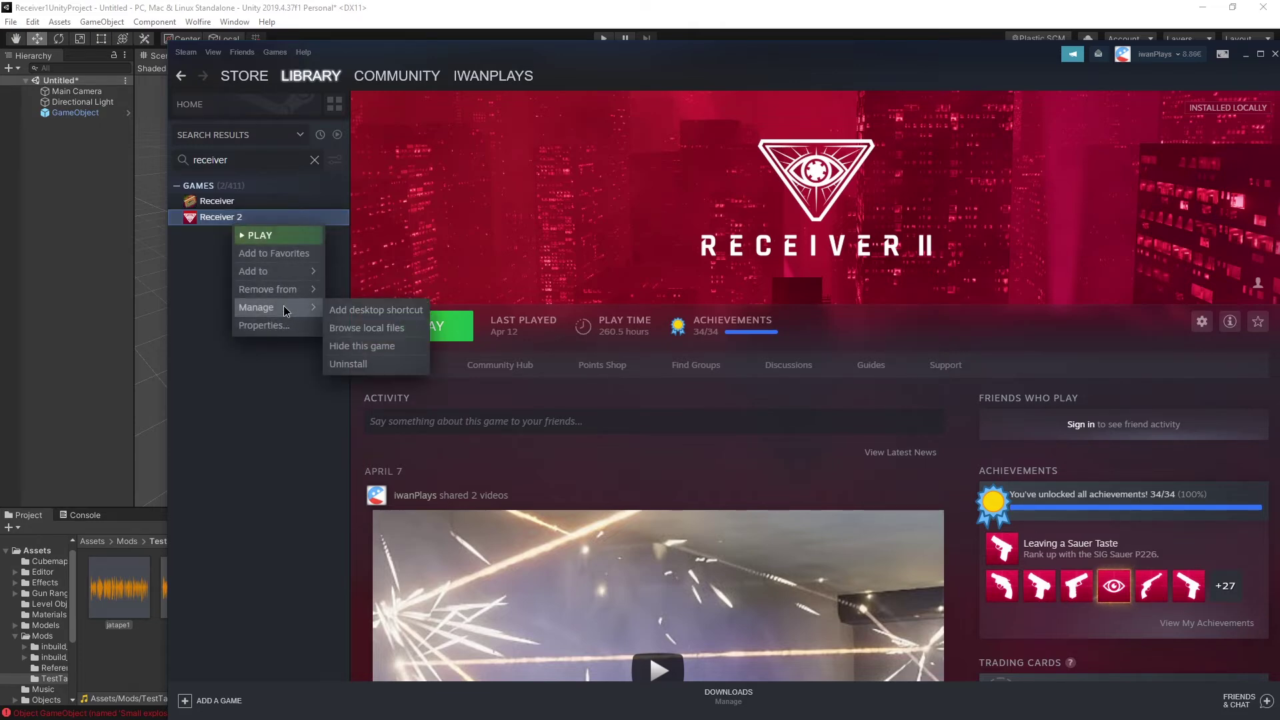
pyautogui.click(370, 330)
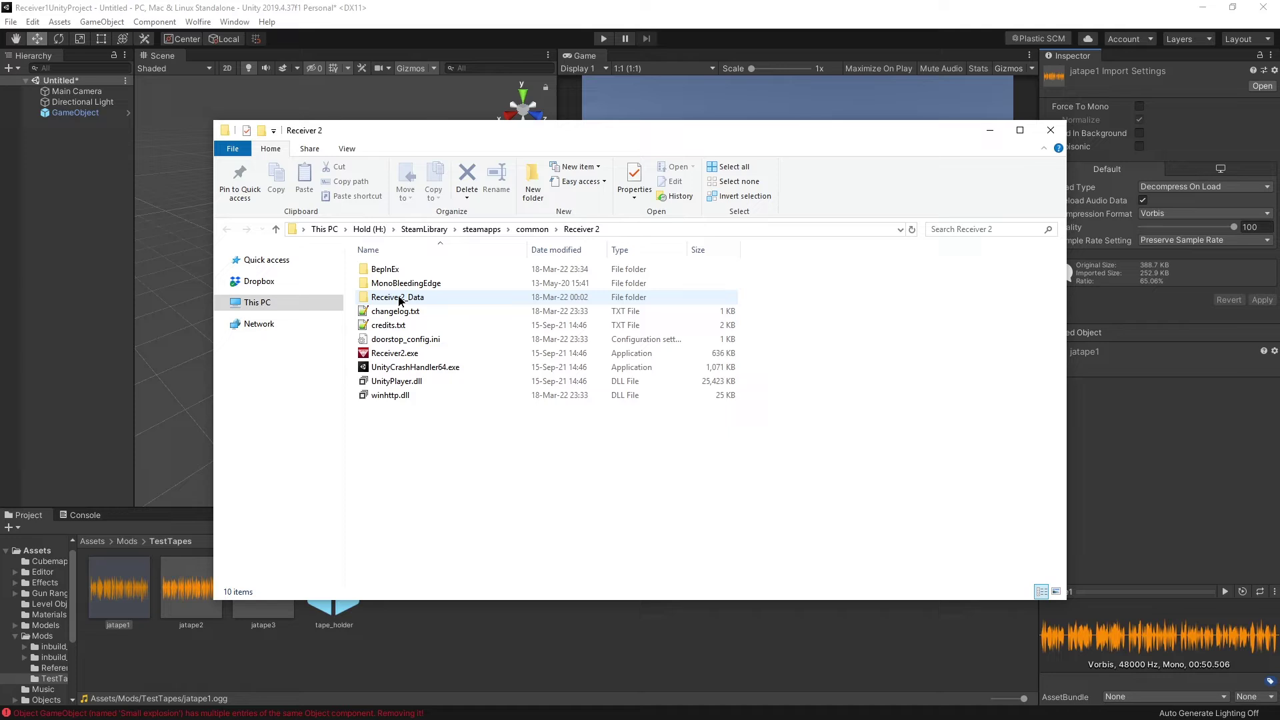
# - Go through Receiver2_Data > StreamingAssets > Locales > ko and open ui_strings.json
pyautogui.doubleClick(406, 297)
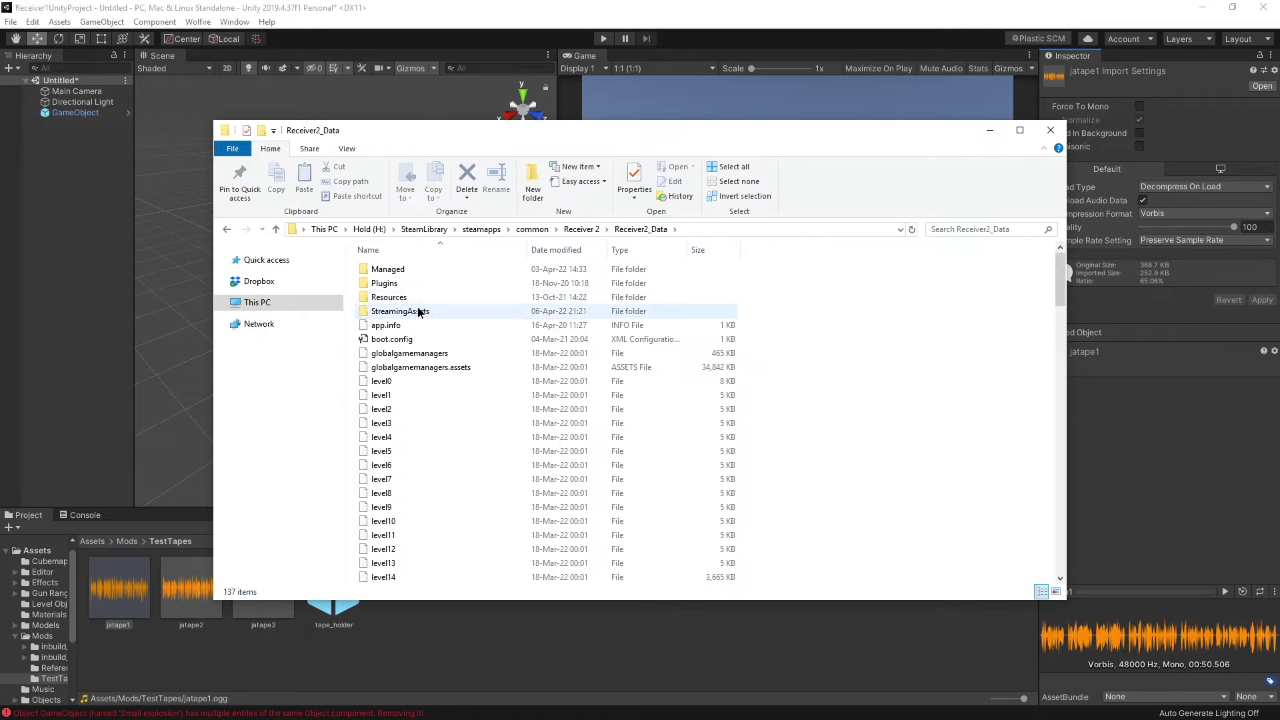
pyautogui.doubleClick(418, 311)
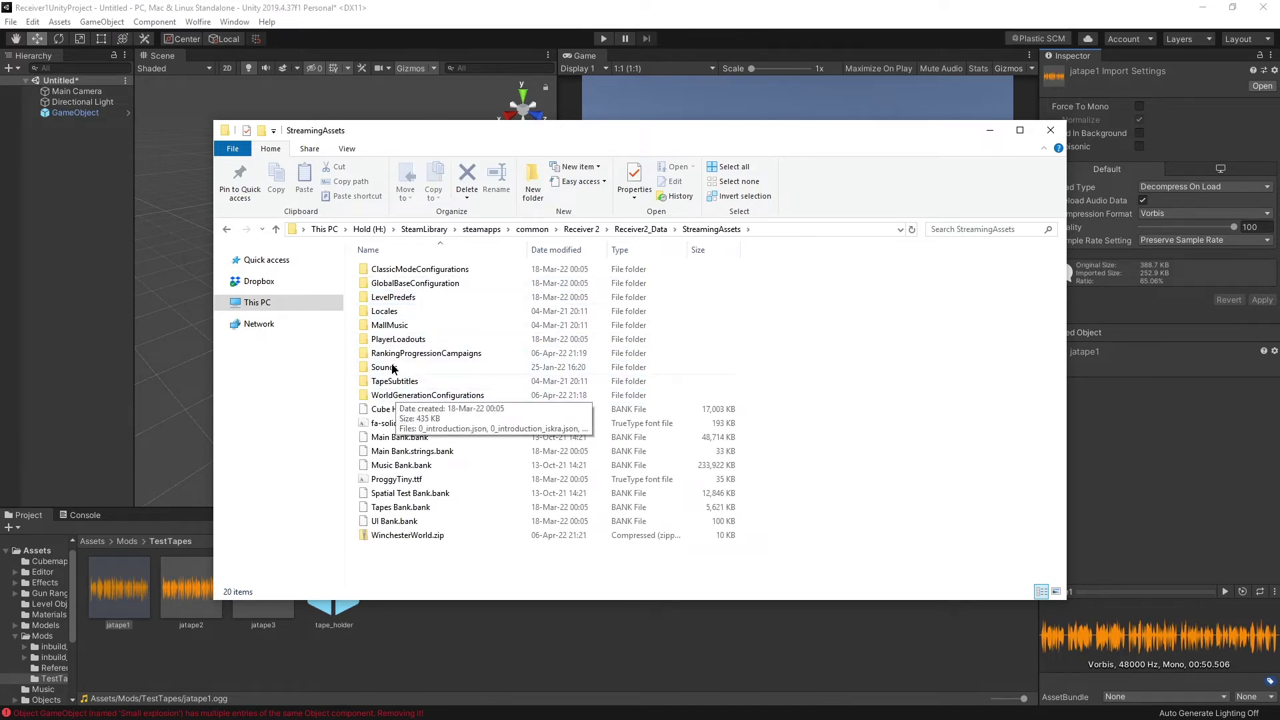
pyautogui.doubleClick(409, 313)
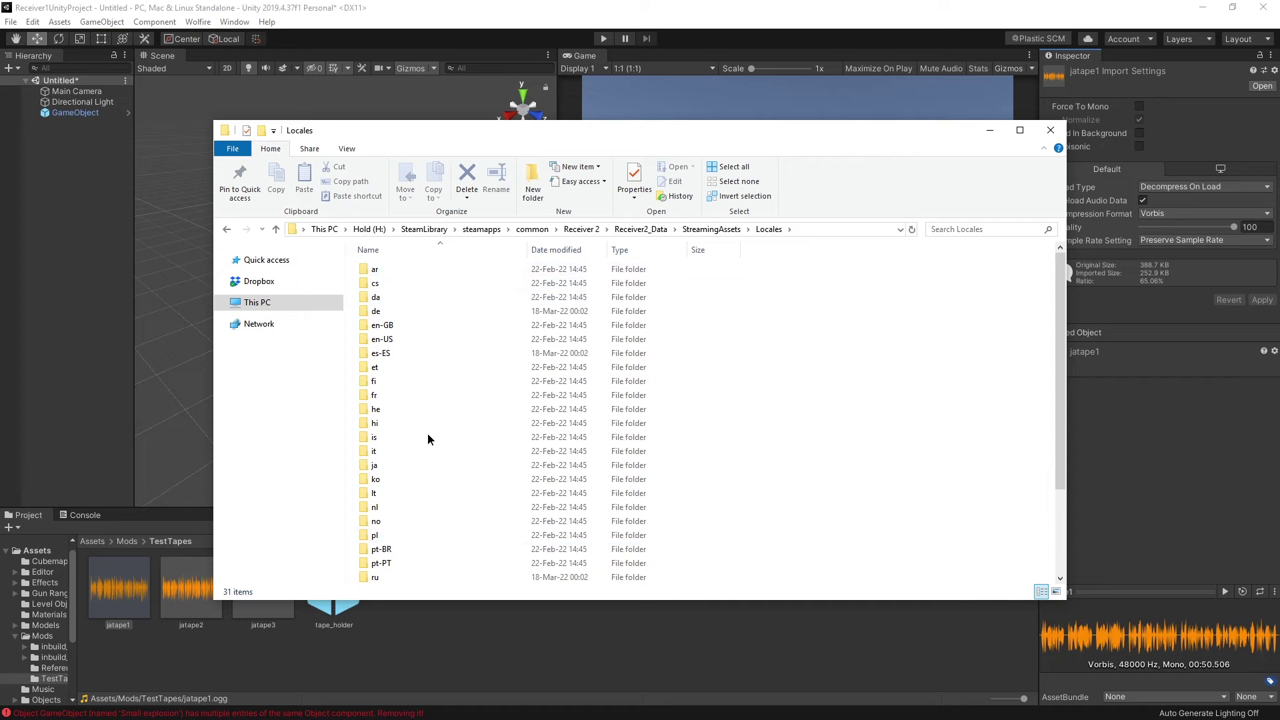
pyautogui.scroll(-3, 449, 419)
pyautogui.doubleClick(437, 366)
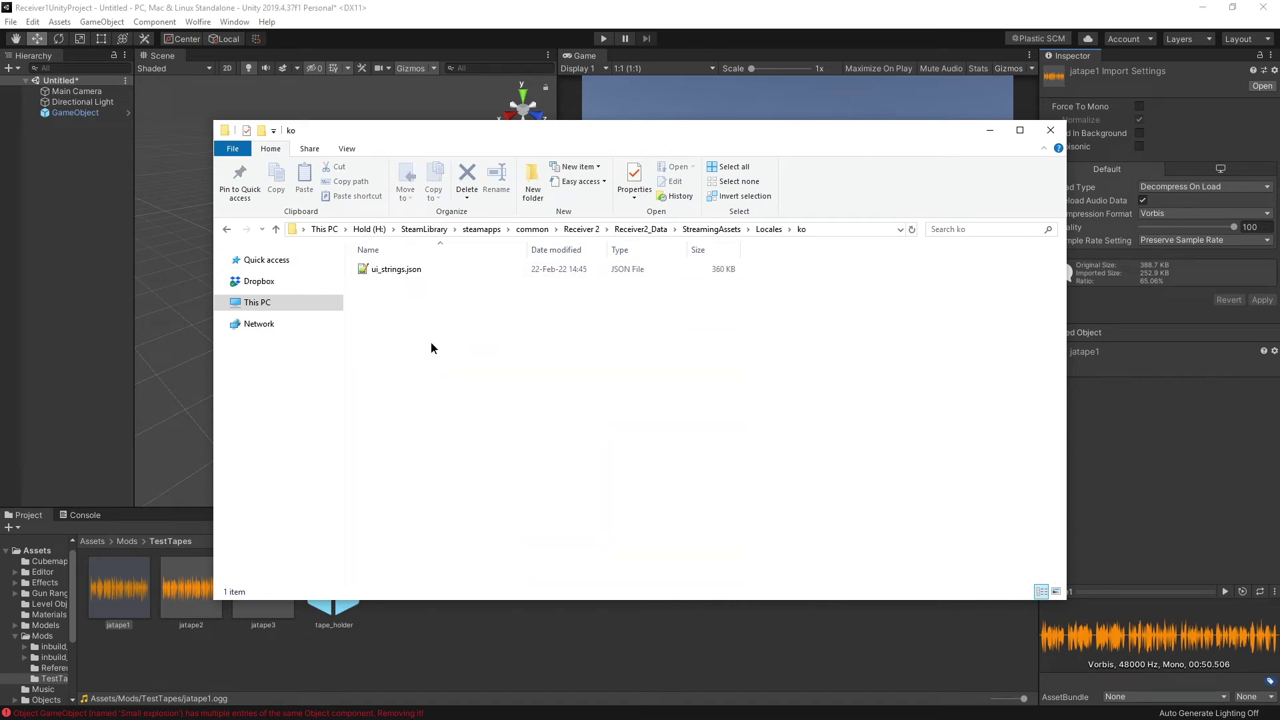
pyautogui.doubleClick(393, 269)
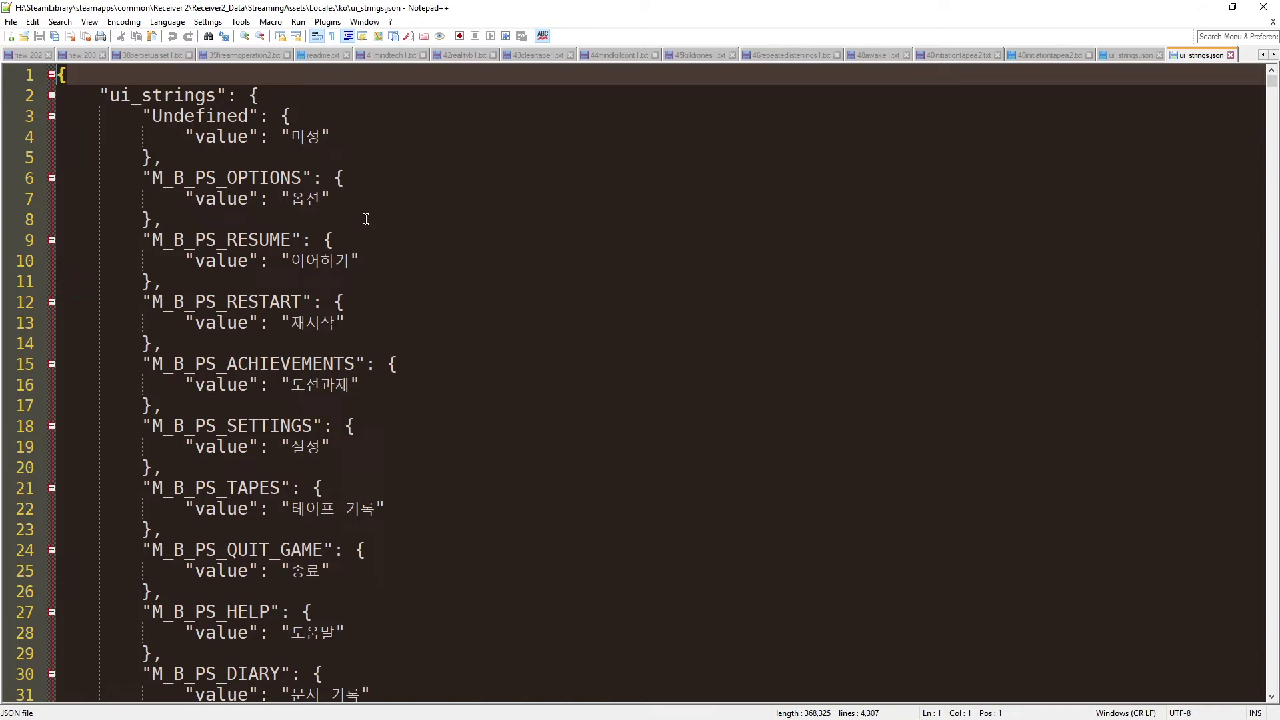
# - Search the Korean ui_strings.json for 'perpet' to find the PerpetualSet entry
pyautogui.click(366, 219)
pyautogui.hotkey('ctrl', 'f')
pyautogui.write('perp')
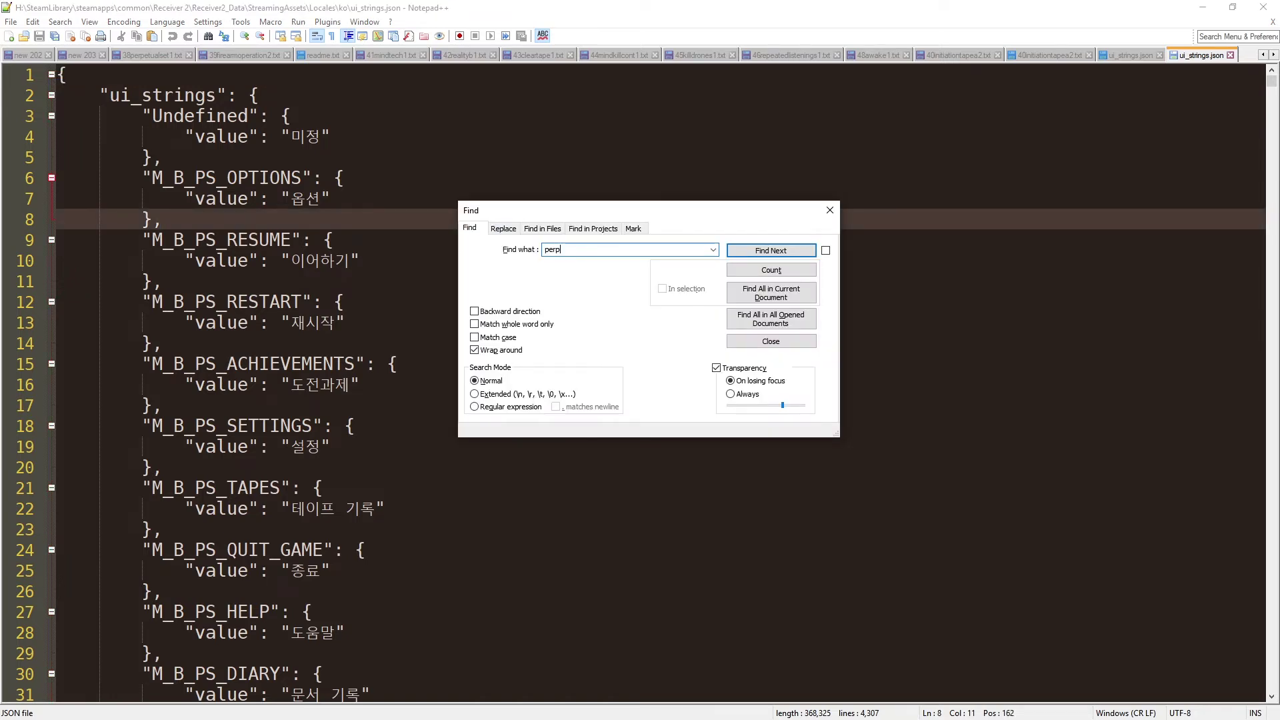
pyautogui.write('et')
pyautogui.press('Return')
pyautogui.press('Escape')
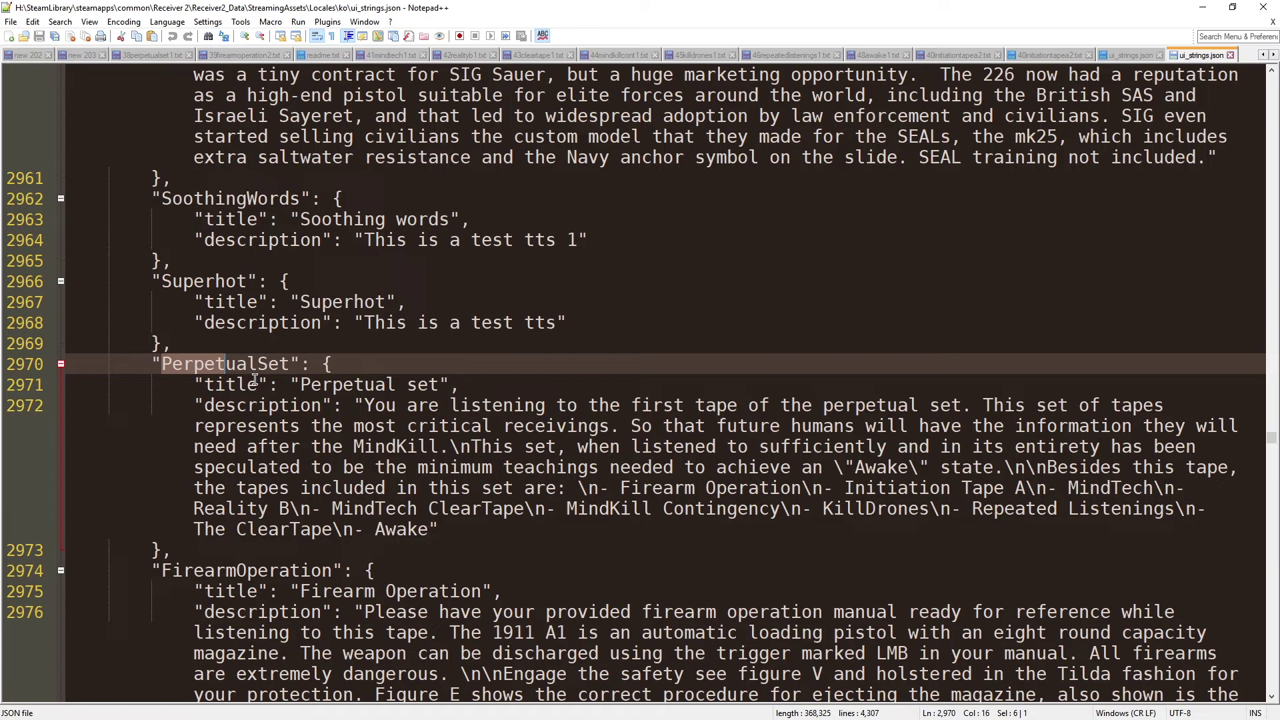
pyautogui.scroll(-9, 438, 406)
pyautogui.scroll(10, 438, 406)
pyautogui.scroll(15, 438, 406)
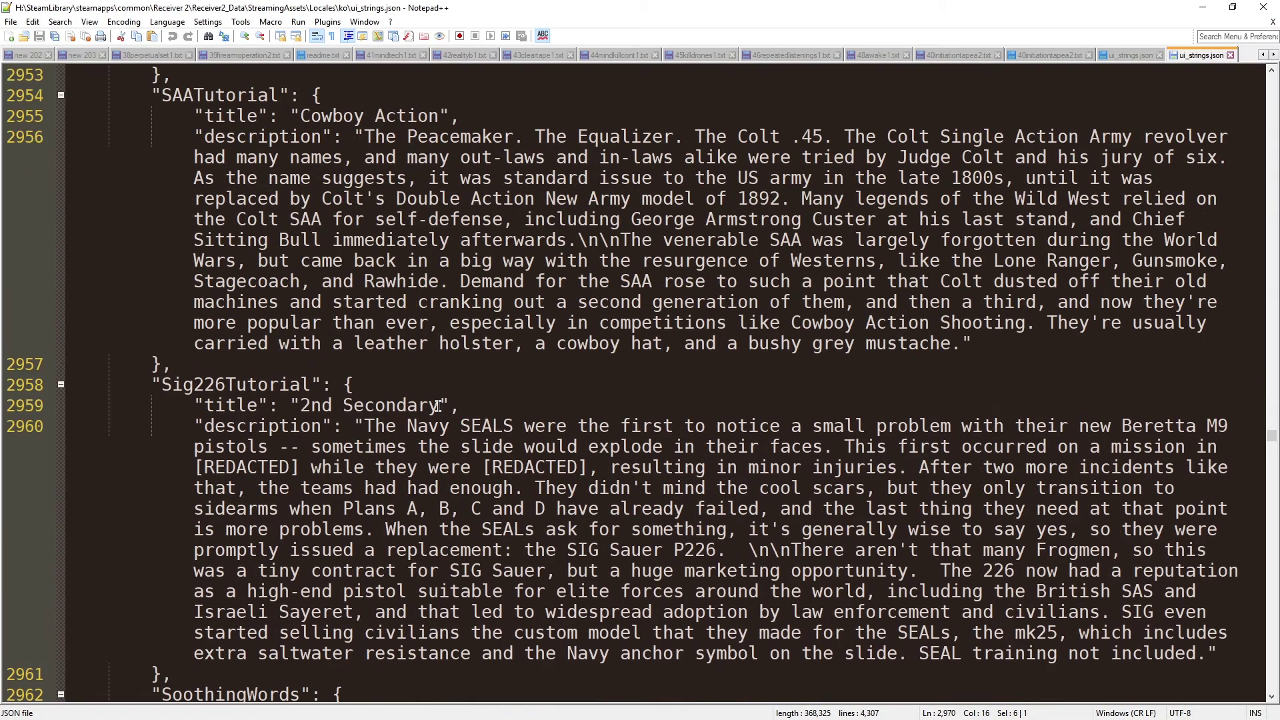
pyautogui.scroll(-3, 440, 412)
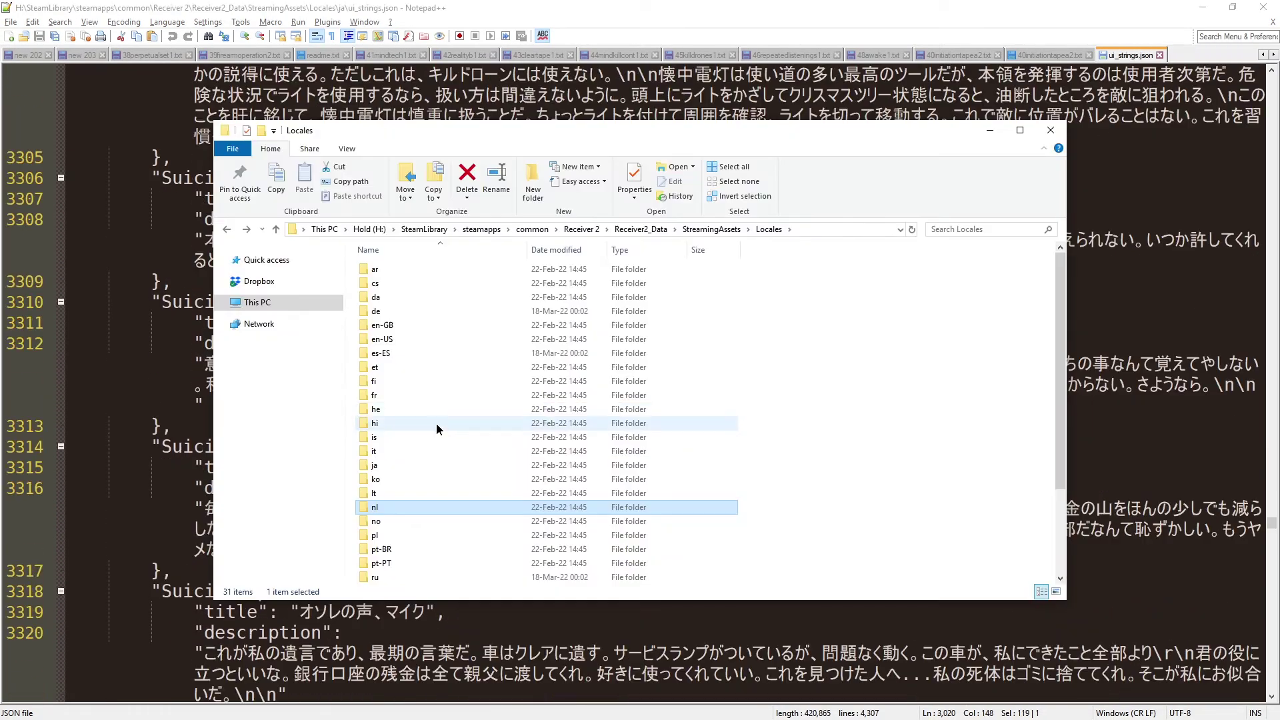
# - Open the ja locale's ui_strings.json and jump to the PerpetualSet entry
pyautogui.doubleClick(384, 464)
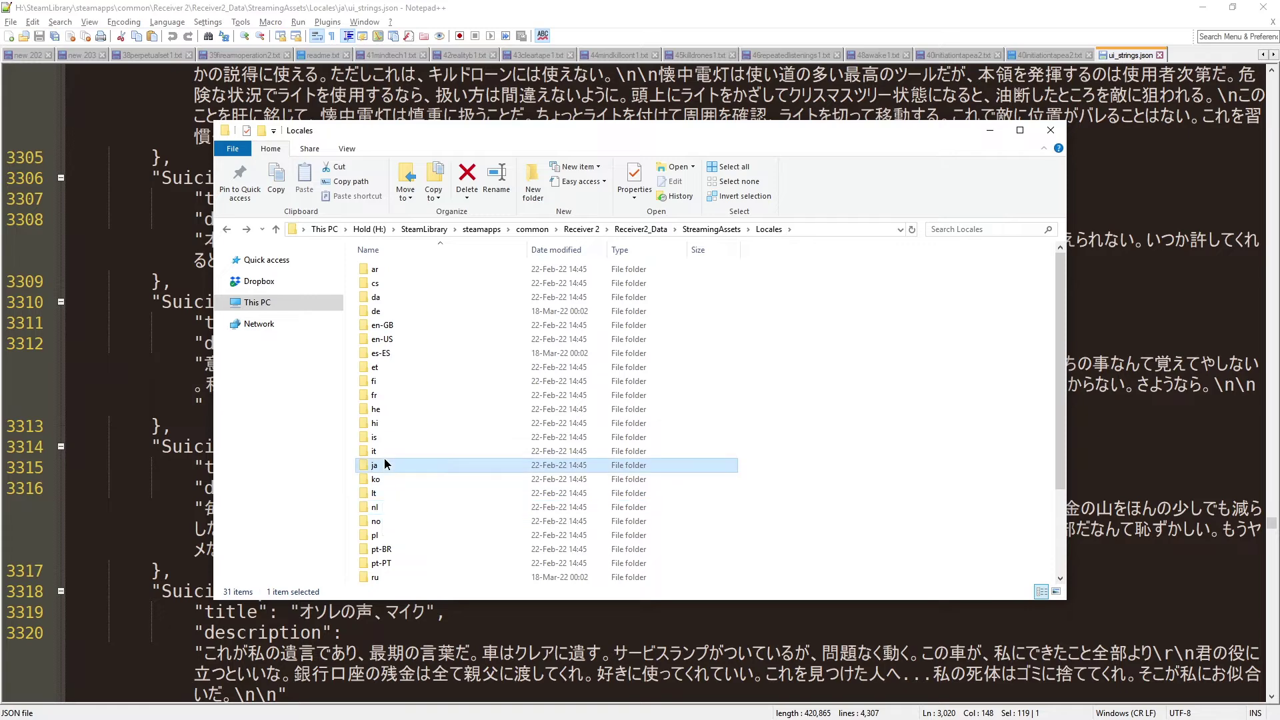
pyautogui.doubleClick(417, 267)
pyautogui.click(404, 250)
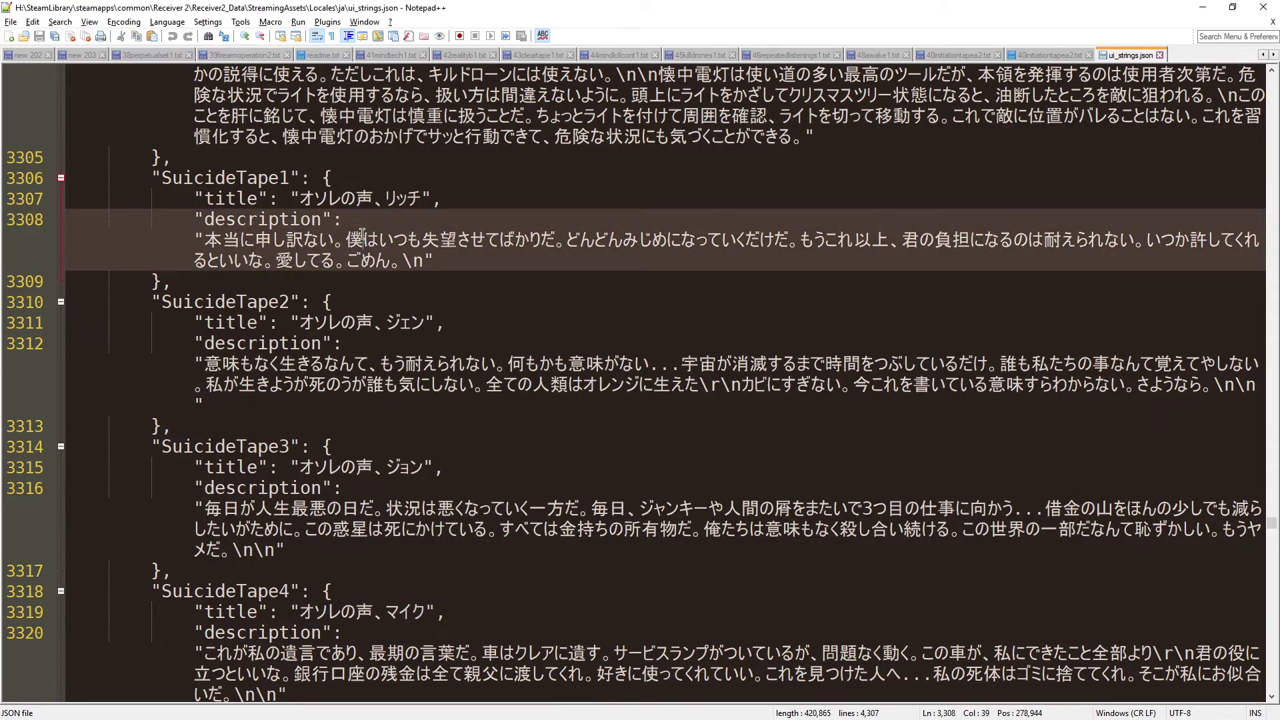
pyautogui.press('F3')
# - Select the PerpetualSet description text in the Japanese file
pyautogui.doubleClick(316, 442)
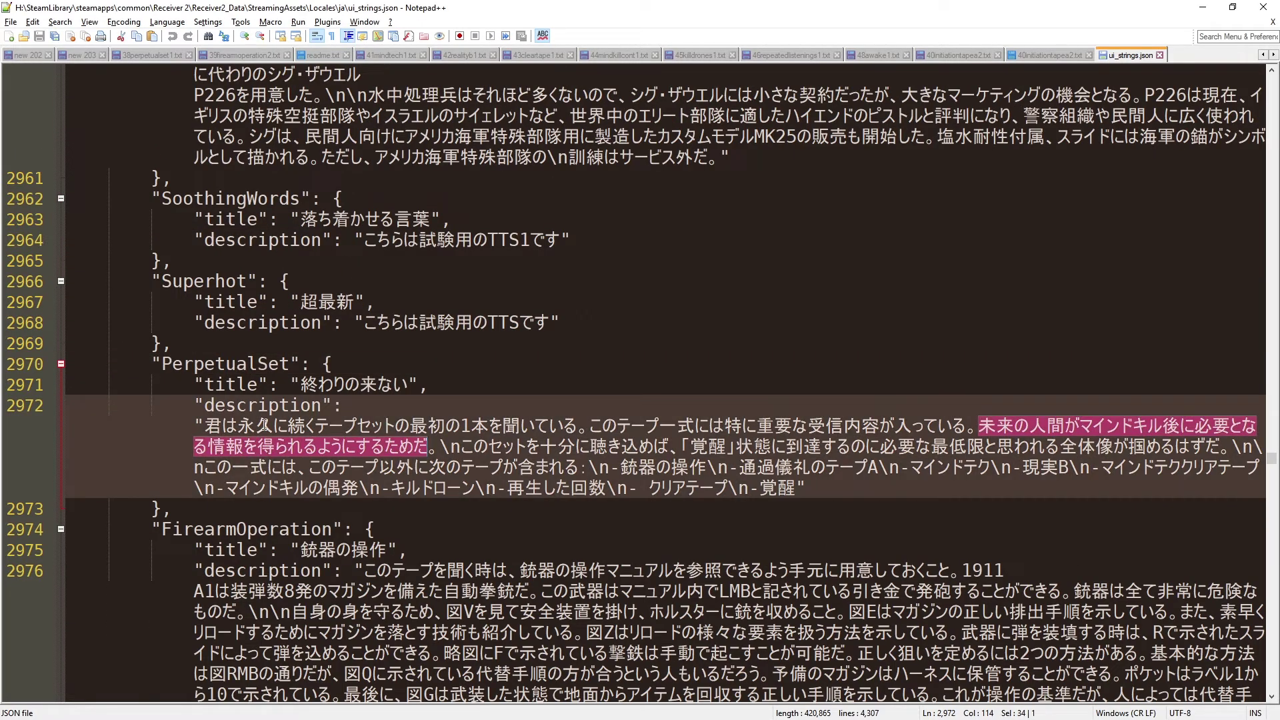
pyautogui.click(210, 427)
pyautogui.moveTo(243, 426); pyautogui.dragTo(726, 492)
pyautogui.click(748, 492)
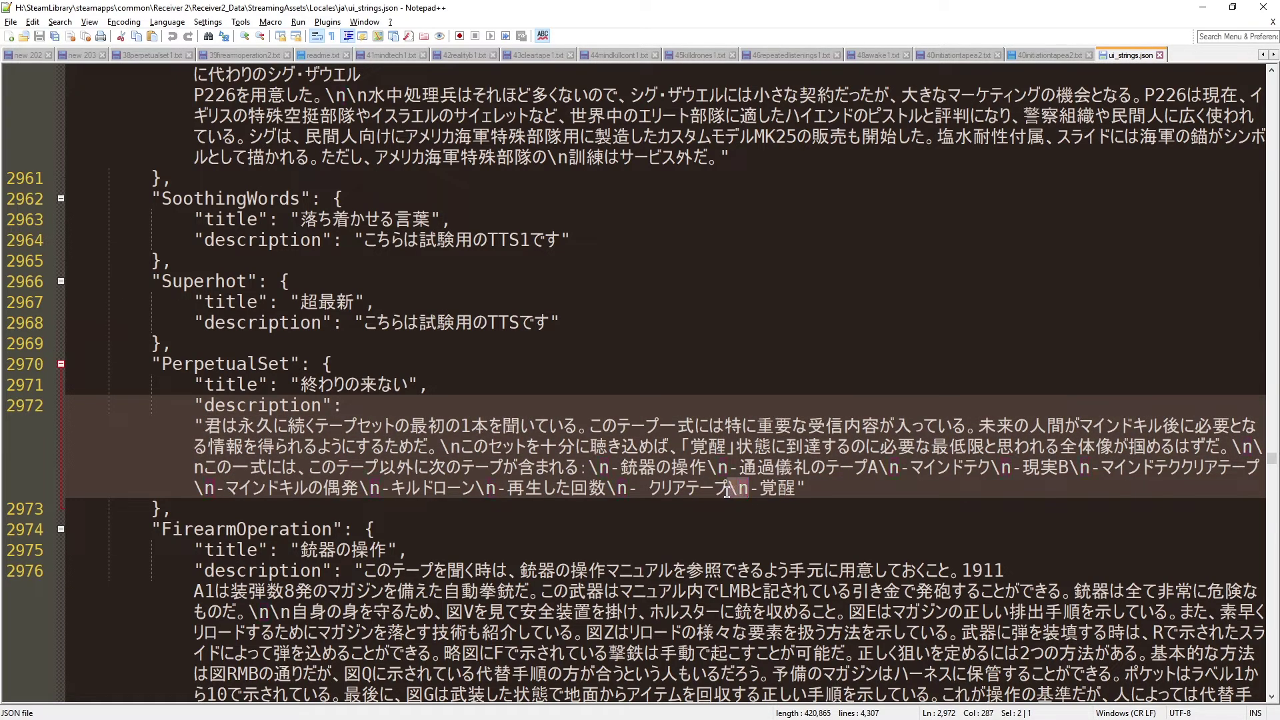
pyautogui.click(794, 481)
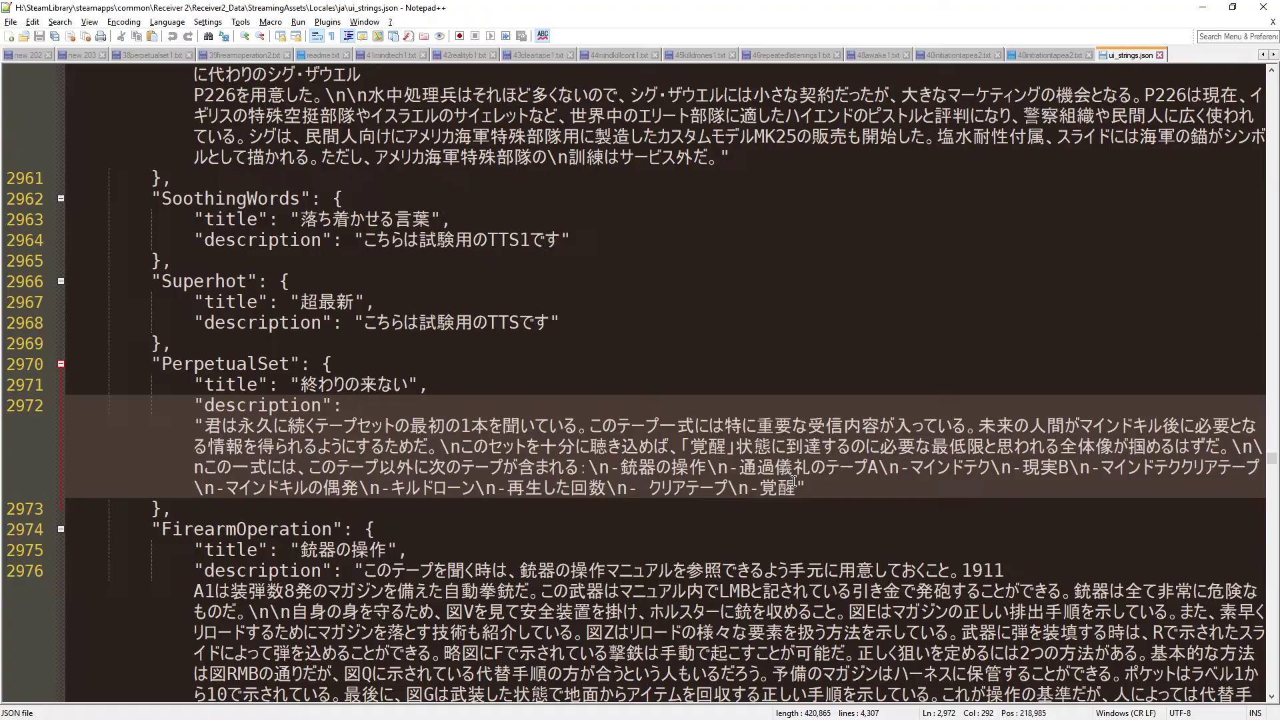
pyautogui.hotkey('alt', 'Tab')
# - Assign jatape1, jatape2 and jatape3 to the tape_holder's Element 0–2 slots
pyautogui.click(340, 590)
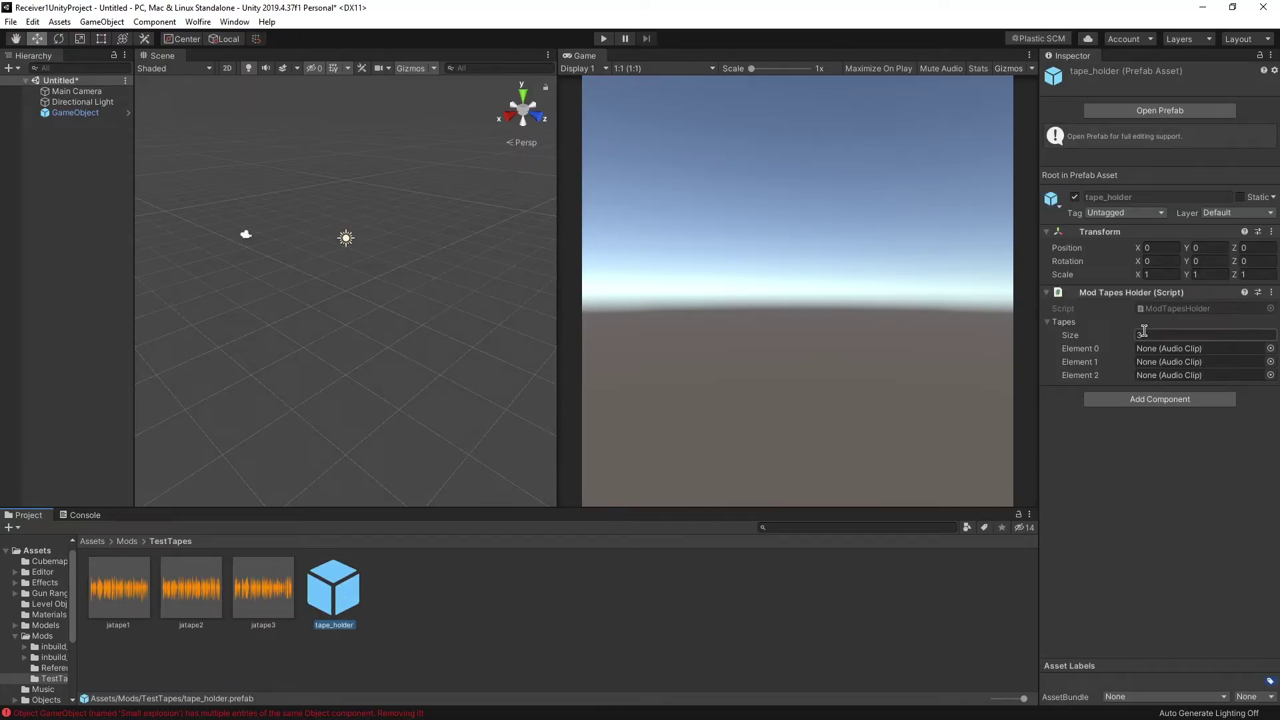
pyautogui.moveTo(111, 602); pyautogui.dragTo(1141, 350)
pyautogui.click(204, 588)
pyautogui.moveTo(204, 588); pyautogui.dragTo(1173, 362)
pyautogui.moveTo(267, 577); pyautogui.dragTo(1171, 377)
# - Rename the prefab to 'asdad', then restore its name to tape_holder
pyautogui.press('F2')
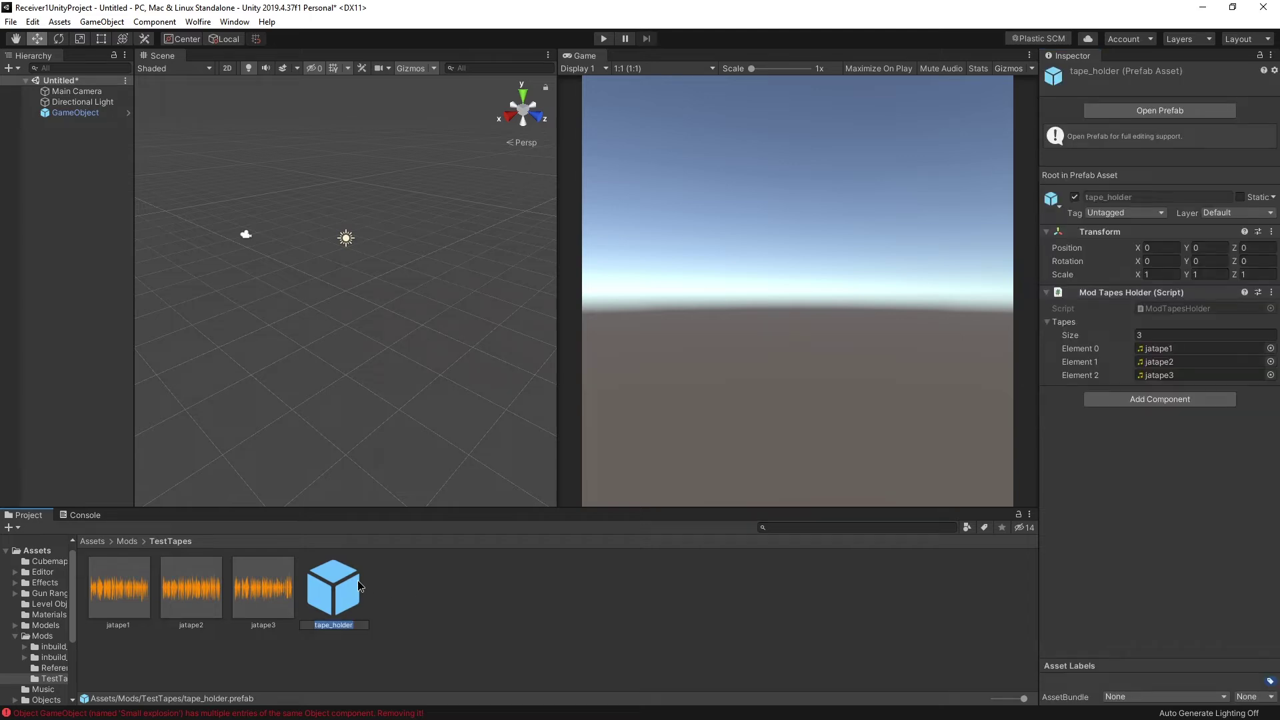
pyautogui.write('asdad')
pyautogui.press('Return')
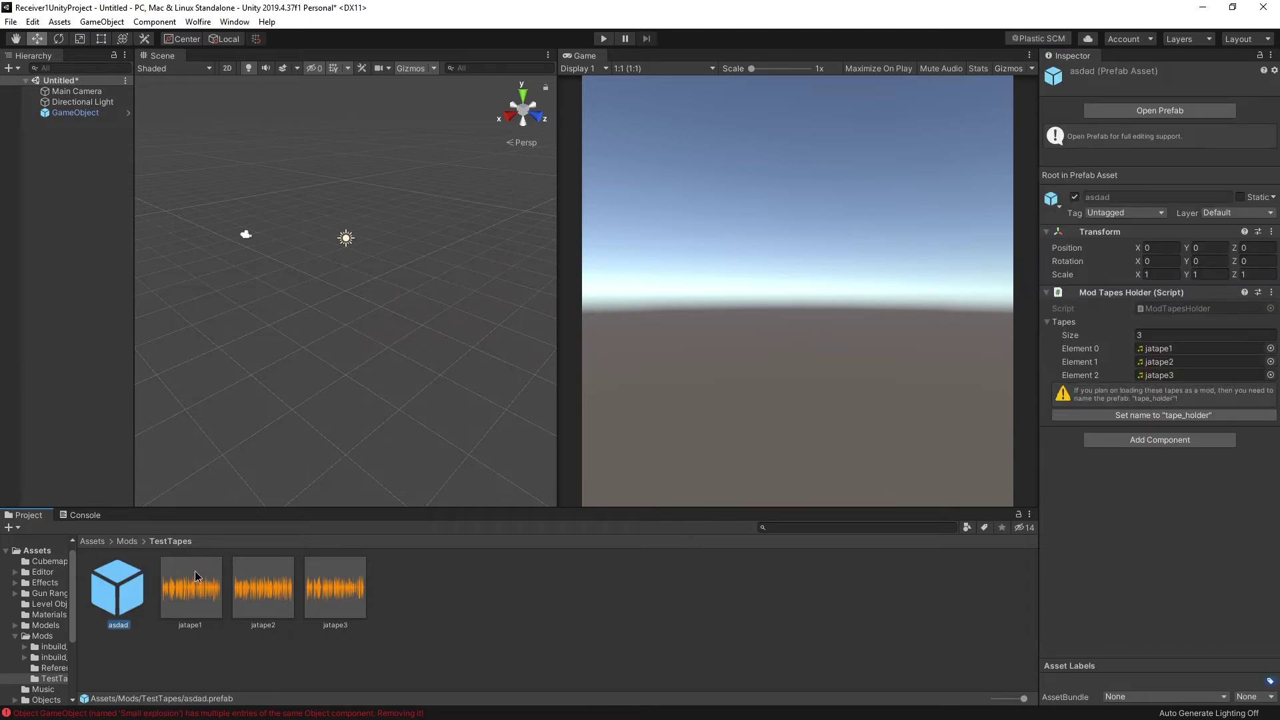
pyautogui.click(1187, 416)
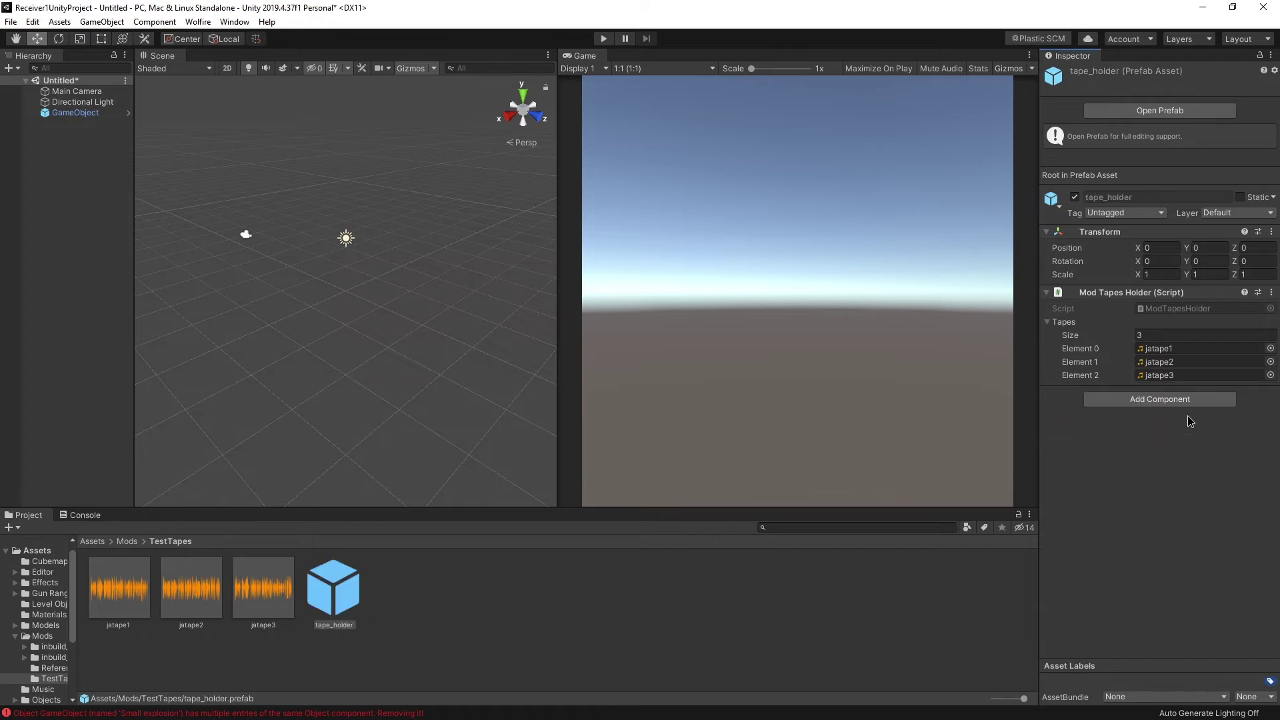
# - Run Wolfire > Export Mod with TestTapes as the selected mod folder
pyautogui.click(201, 24)
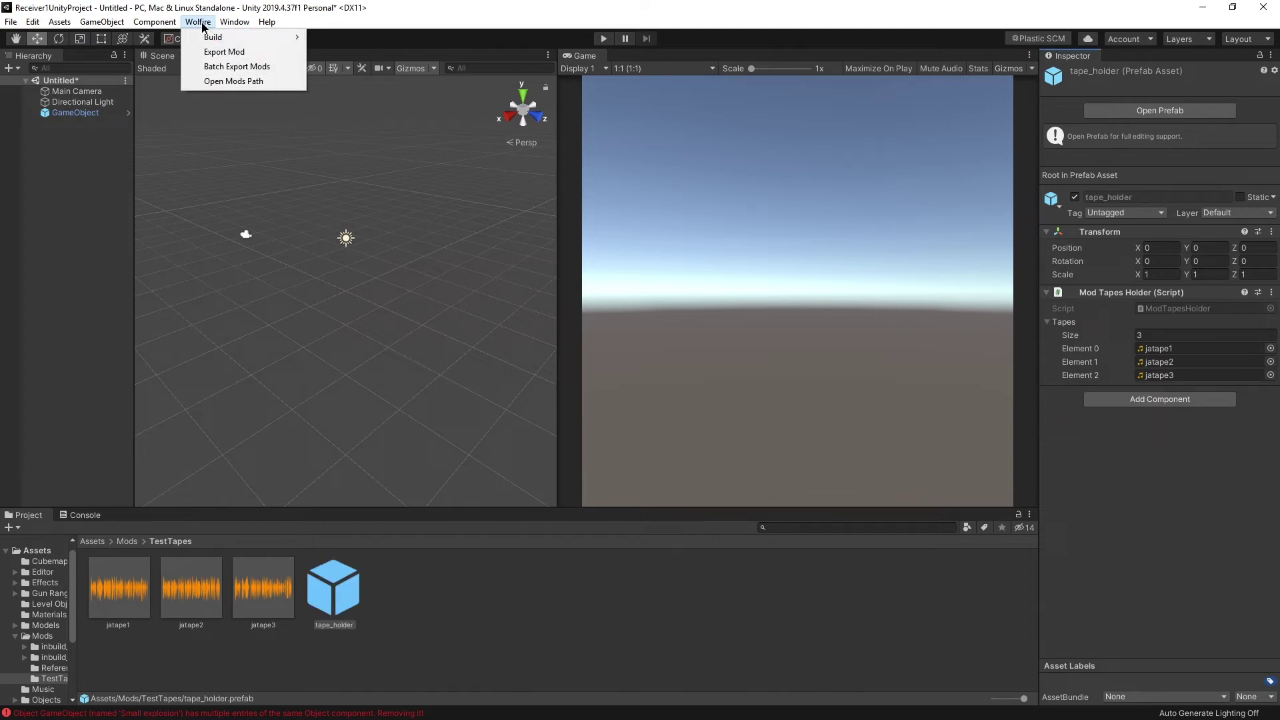
pyautogui.click(217, 52)
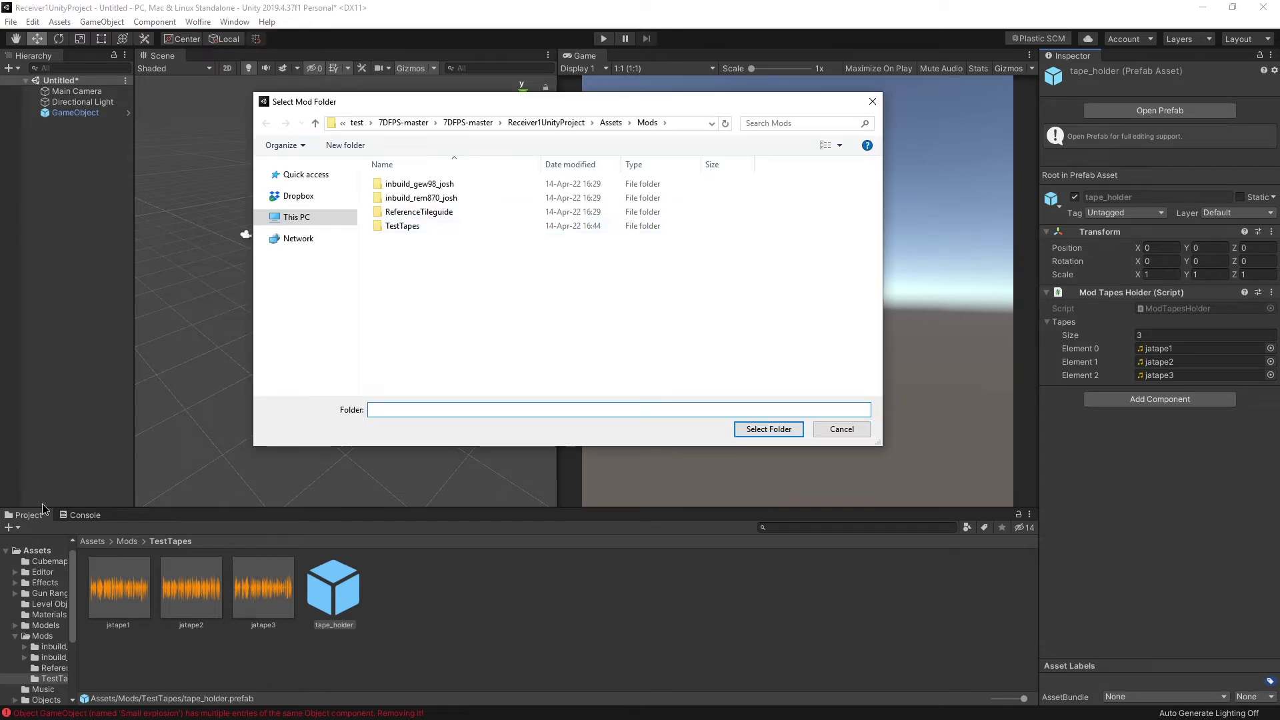
pyautogui.doubleClick(402, 225)
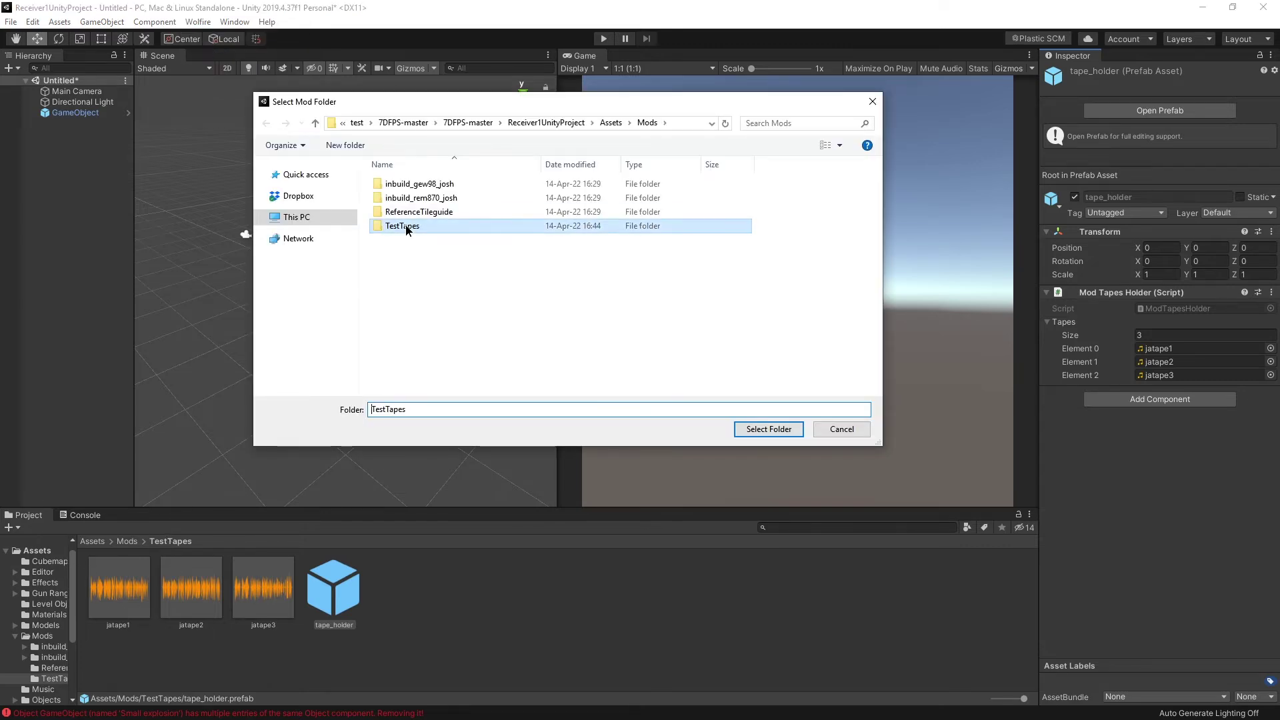
pyautogui.click(768, 428)
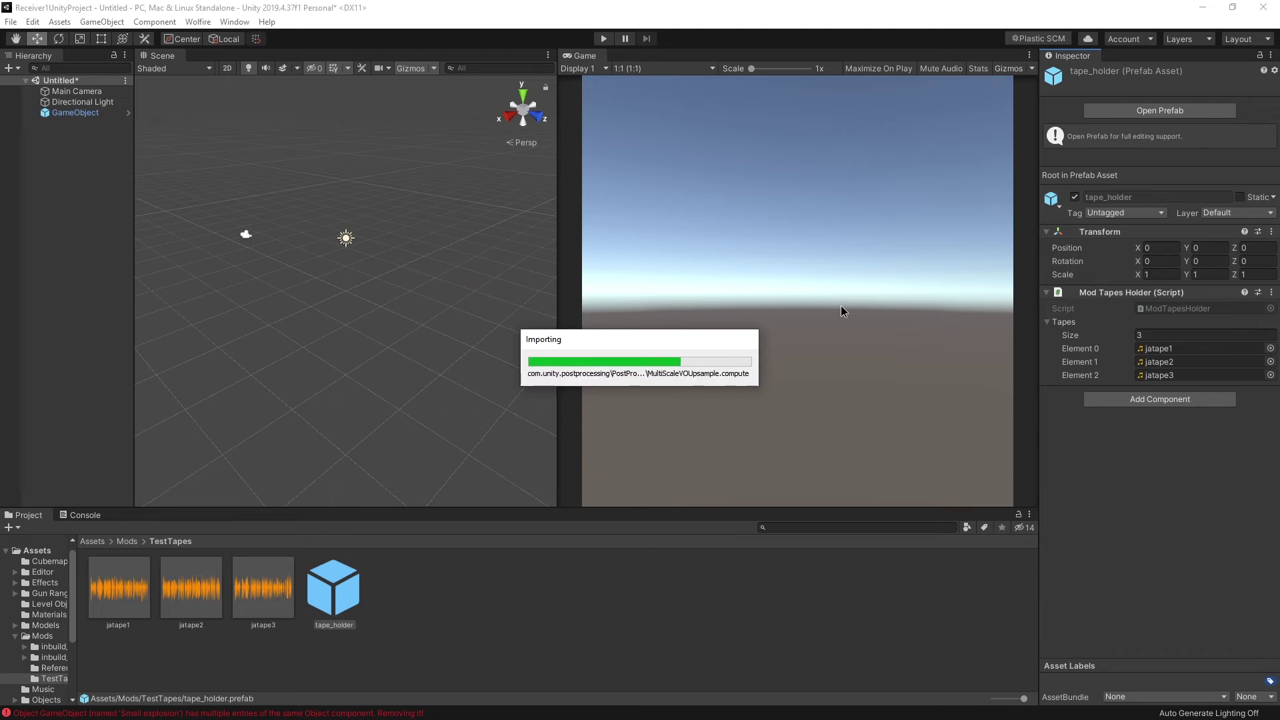
# - Open the mods export folder via Wolfire > Open Mods Path
pyautogui.click(154, 22)
pyautogui.moveTo(127, 24)
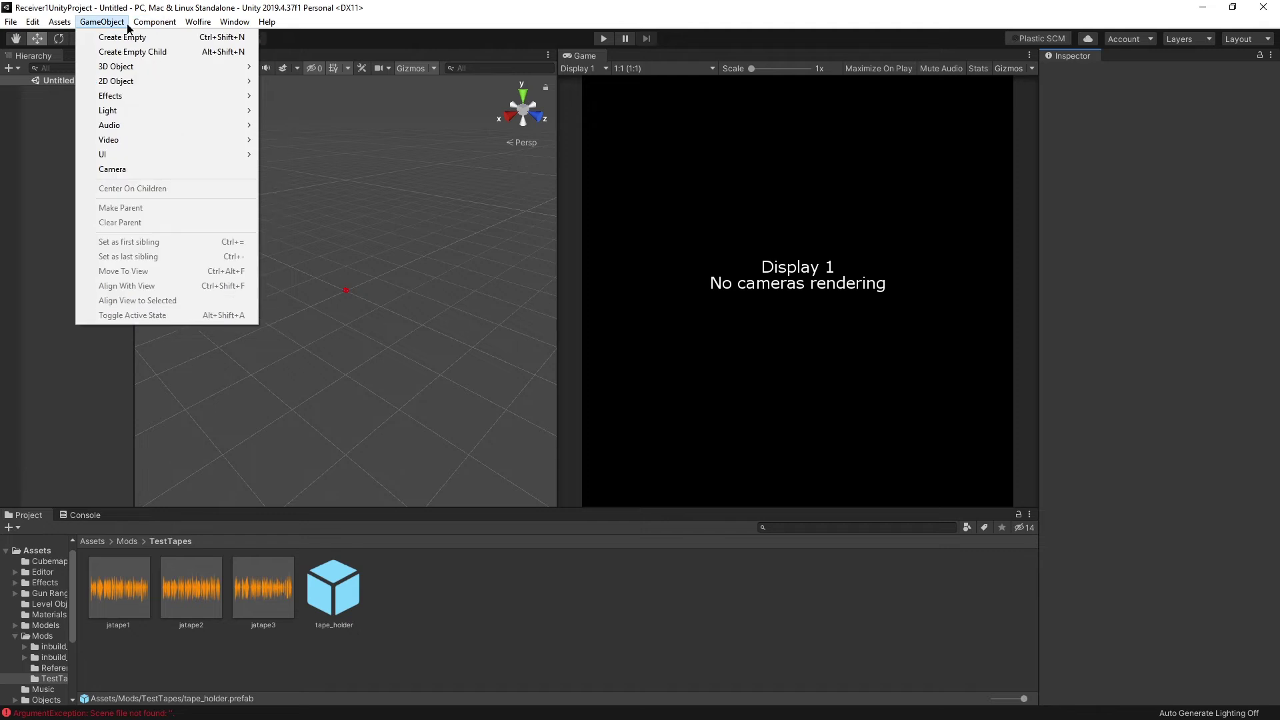
pyautogui.moveTo(214, 24)
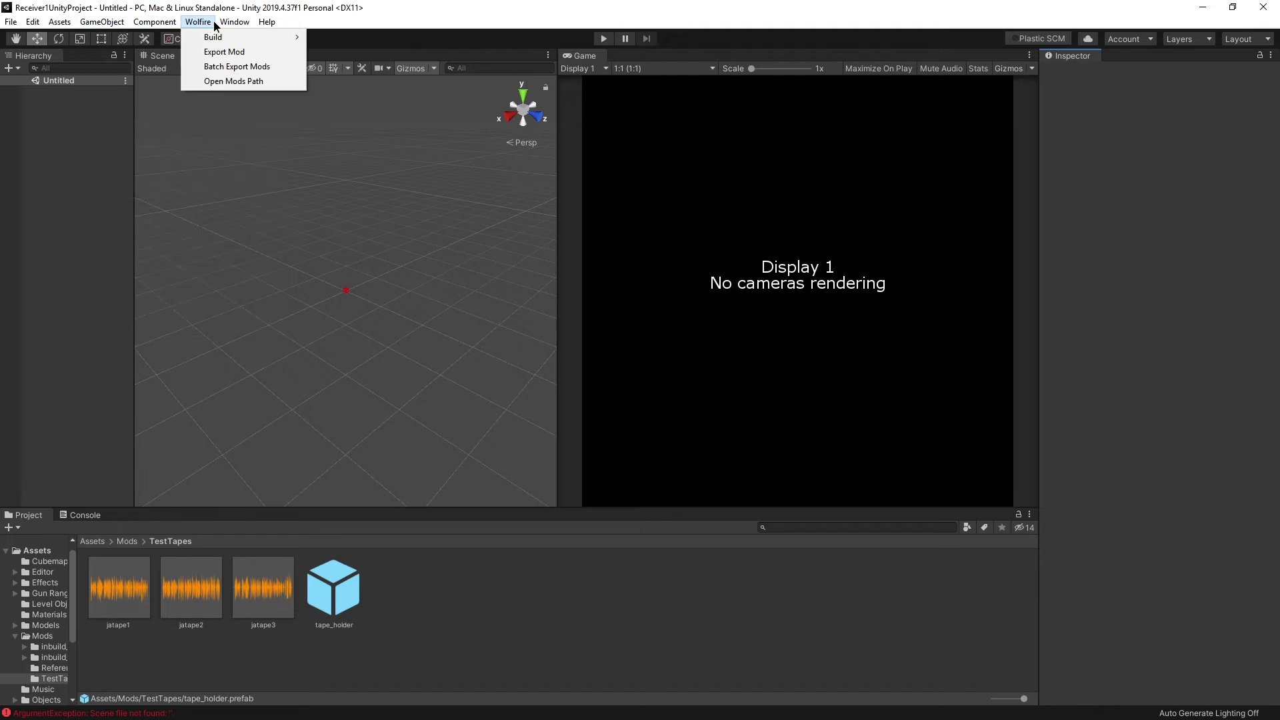
pyautogui.click(230, 80)
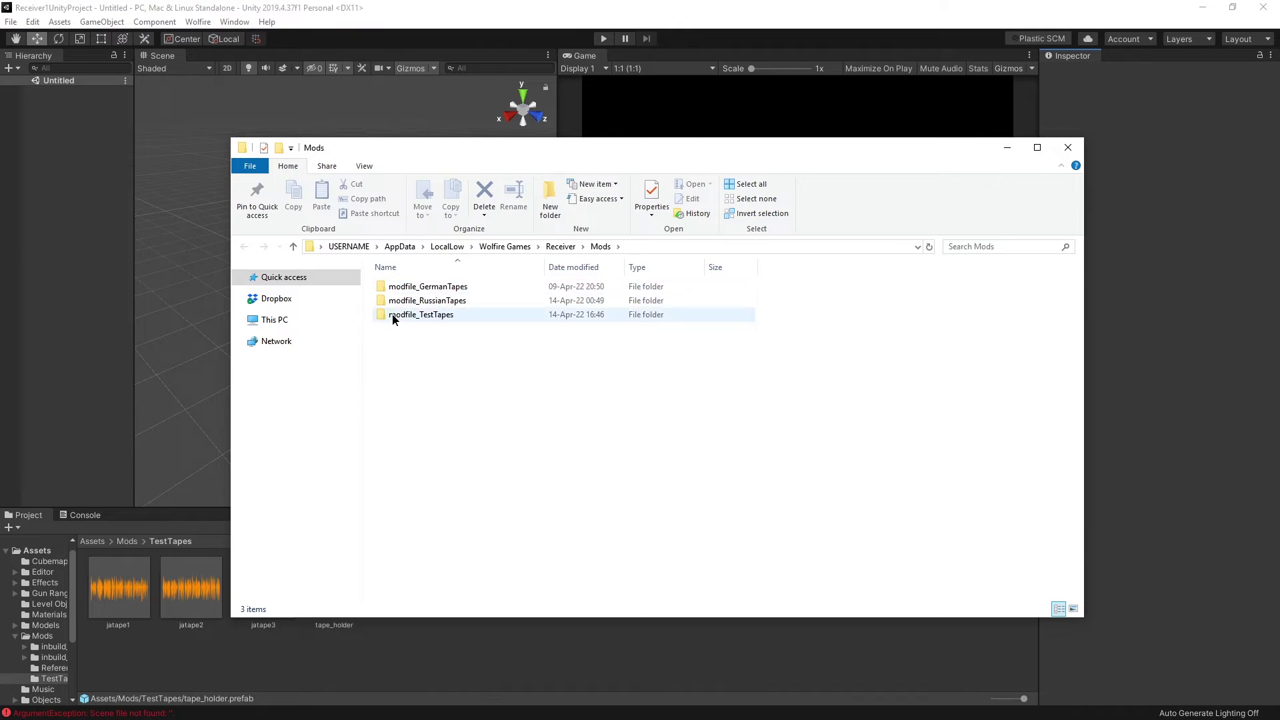
# - Open modfile_TestTapes and preview its thumbnail.jpg
pyautogui.doubleClick(422, 317)
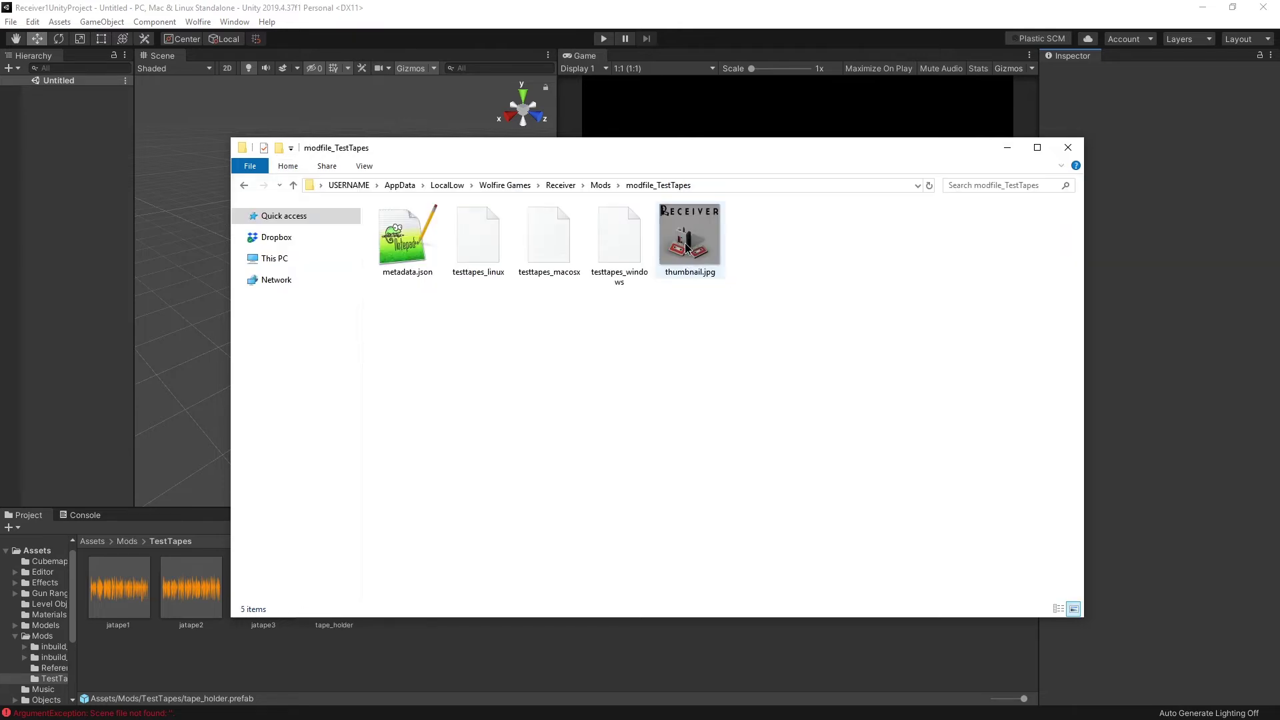
pyautogui.keyDown('ctrl'); pyautogui.scroll(3, 728, 313); pyautogui.keyUp('ctrl')
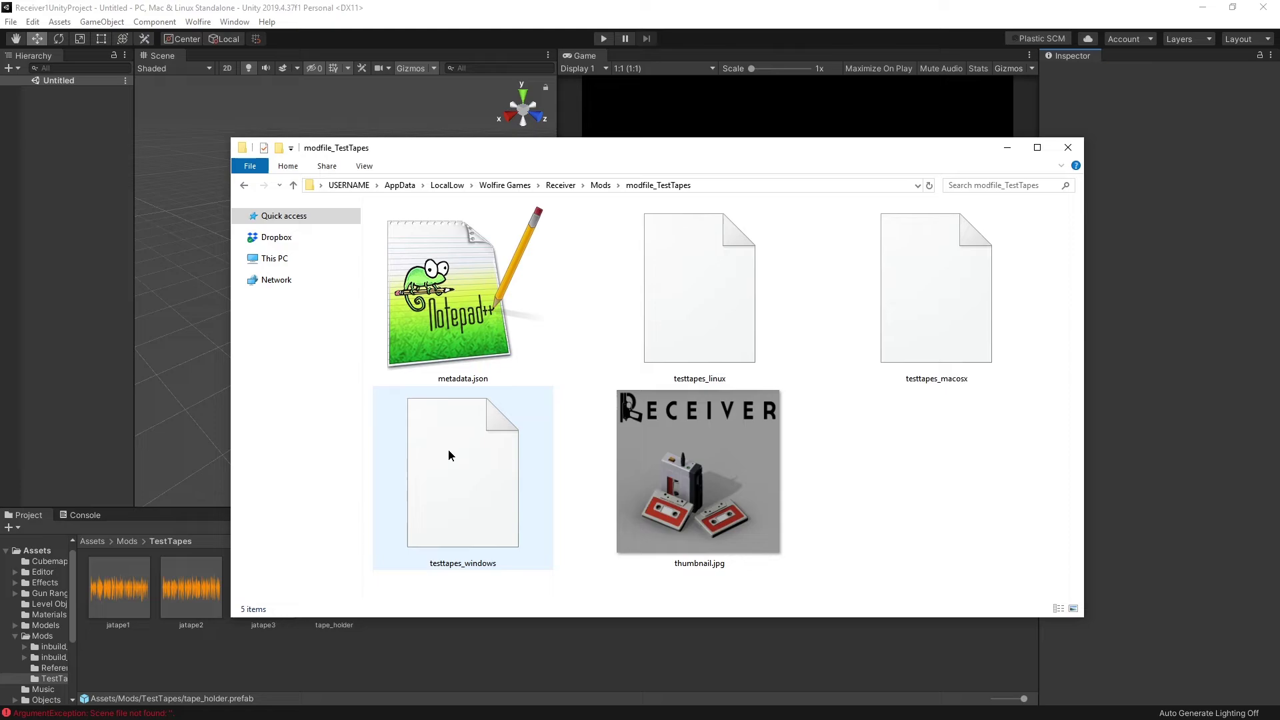
pyautogui.doubleClick(738, 447)
pyautogui.click(1263, 8)
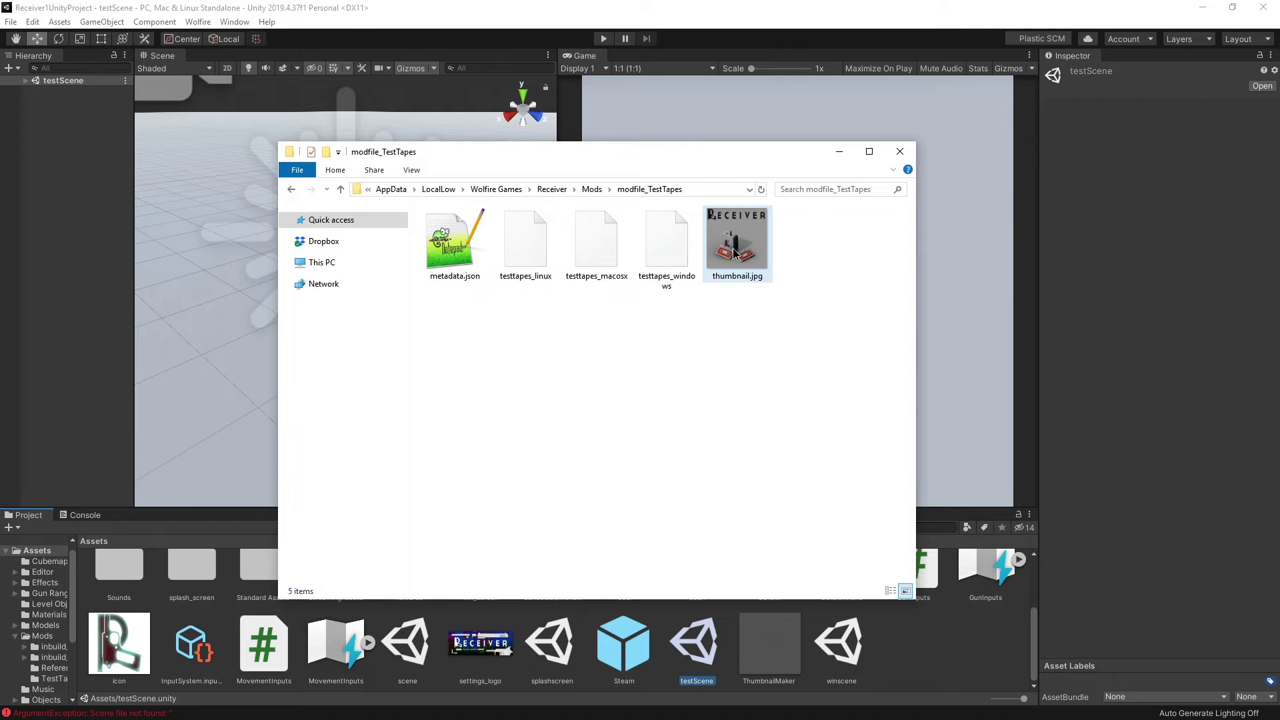
# - Tilt the TEST label diagonally, export over thumbnail.jpg, and launch Receiver from Steam
pyautogui.moveTo(674, 159); pyautogui.dragTo(656, 184)
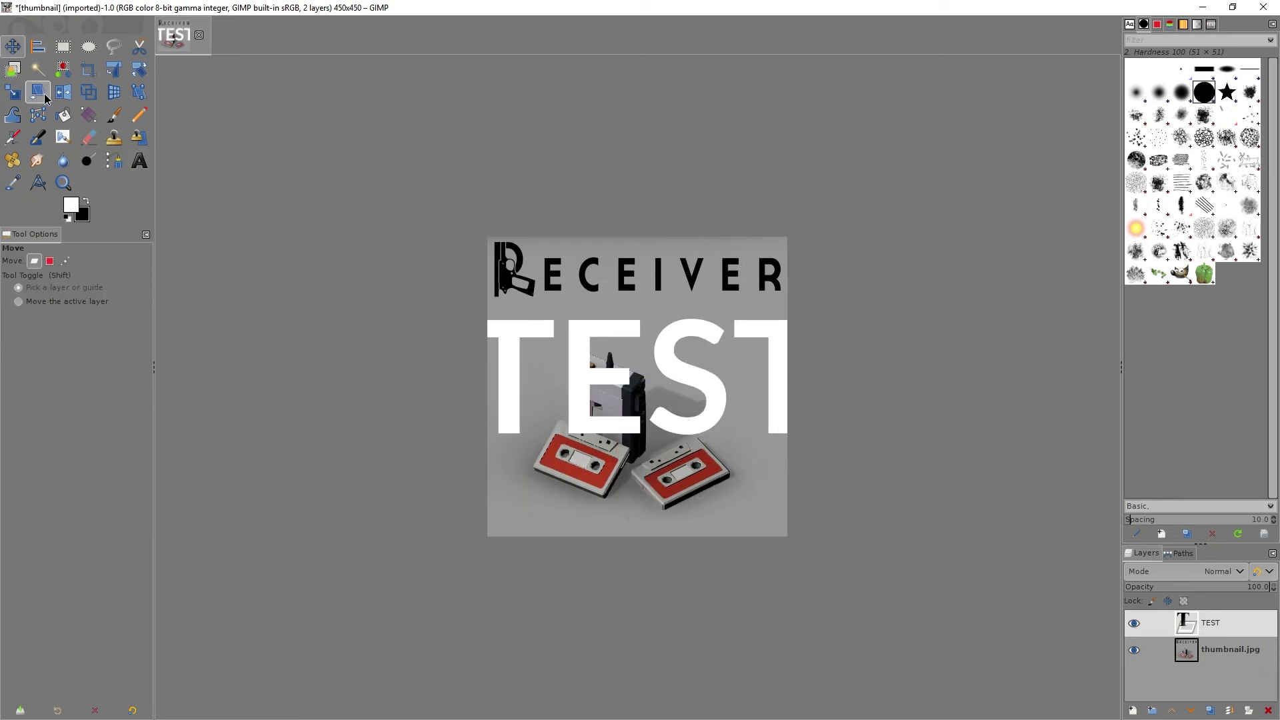
pyautogui.hotkey('shift', 'r')
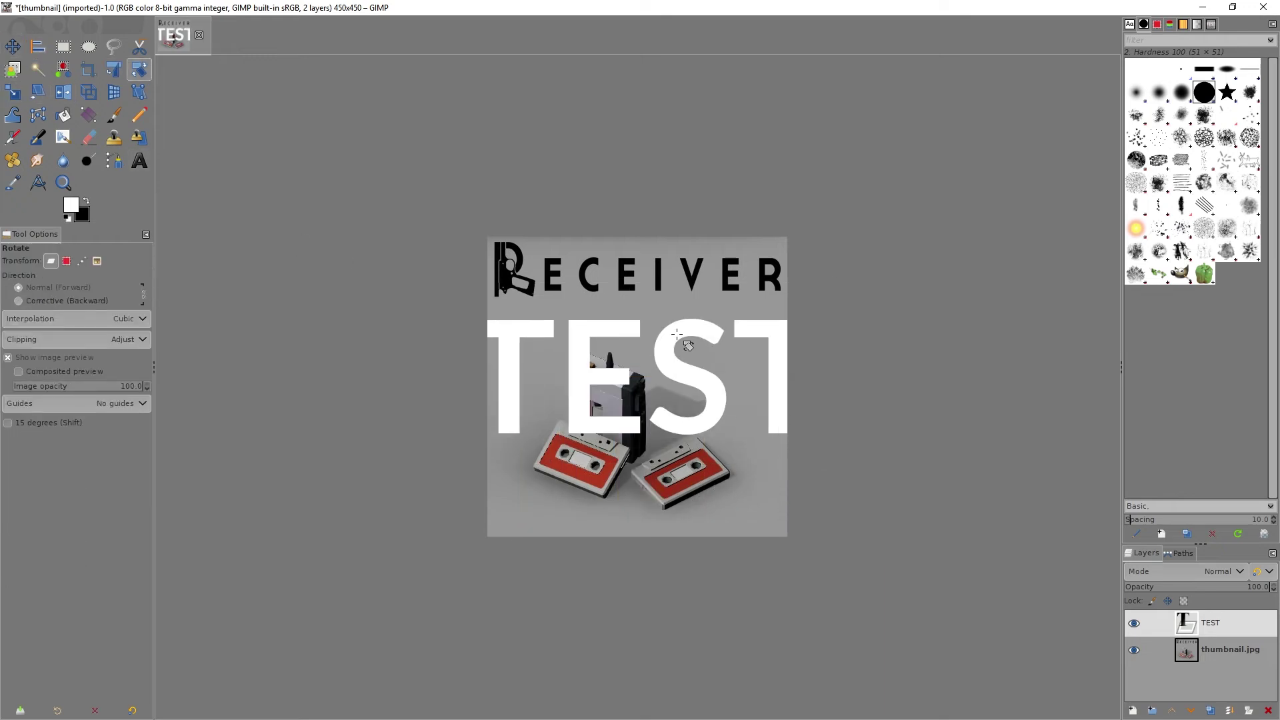
pyautogui.moveTo(688, 346); pyautogui.dragTo(732, 188)
pyautogui.hotkey('shift', 'ctrl', 'e')
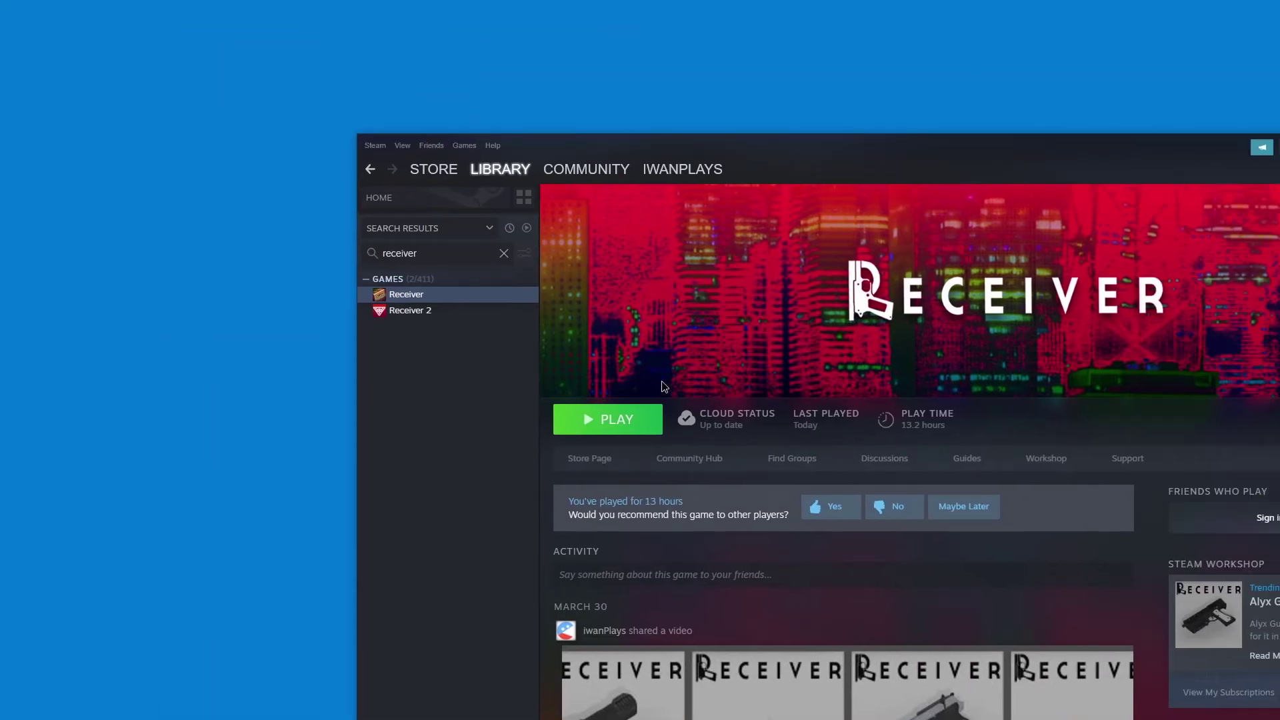
pyautogui.click(636, 426)
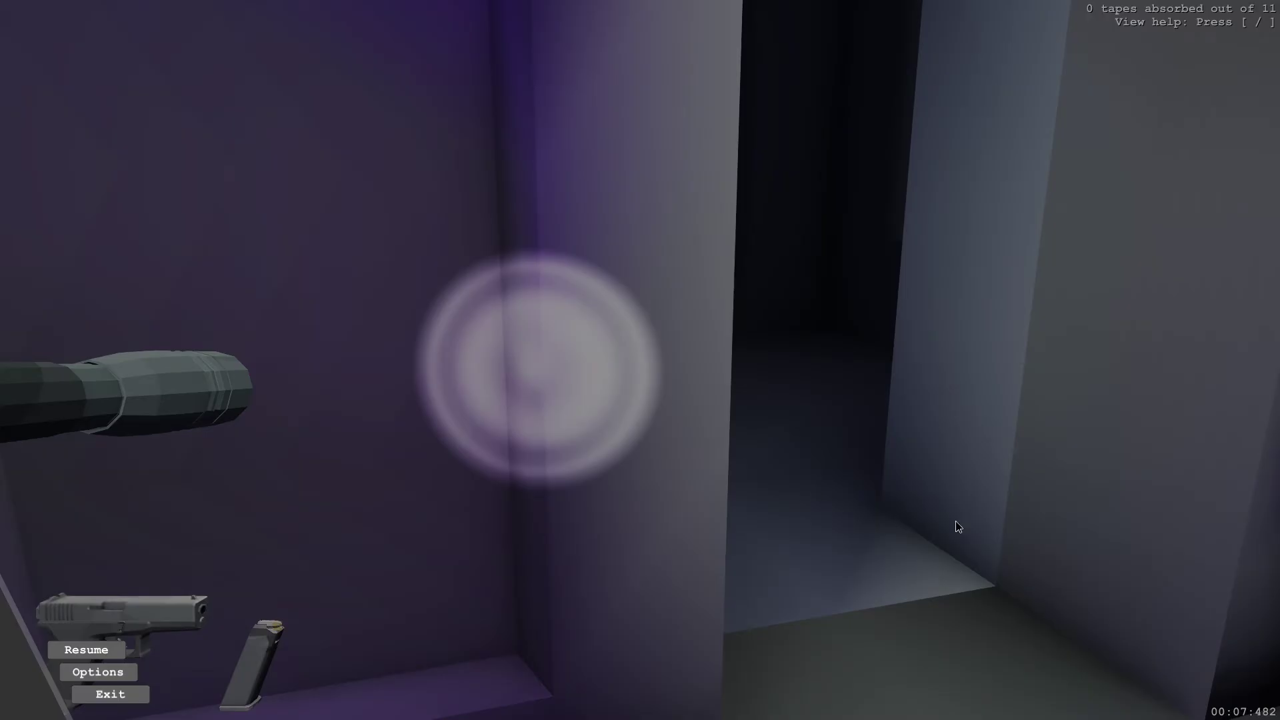
# - In the game's mod list, view testtapes_windows info and disable Russian Language Tapes
pyautogui.click(81, 673)
pyautogui.scroll(-10, 1130, 545)
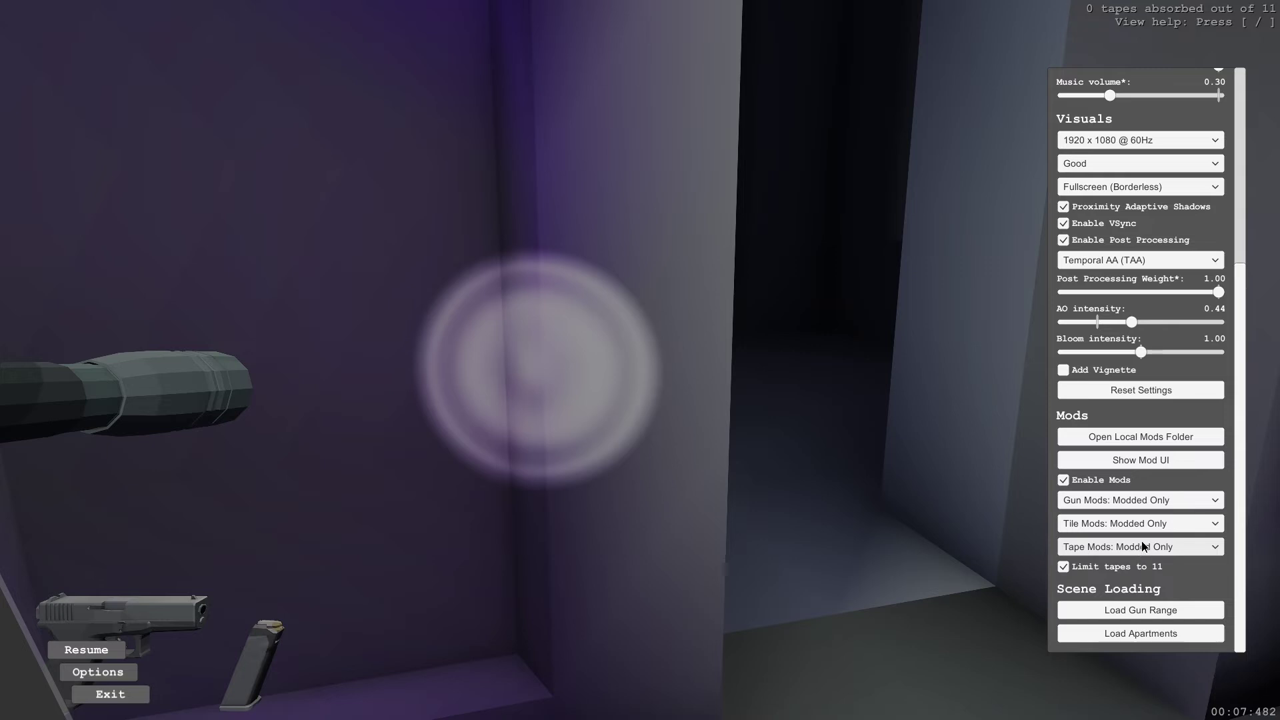
pyautogui.click(1142, 461)
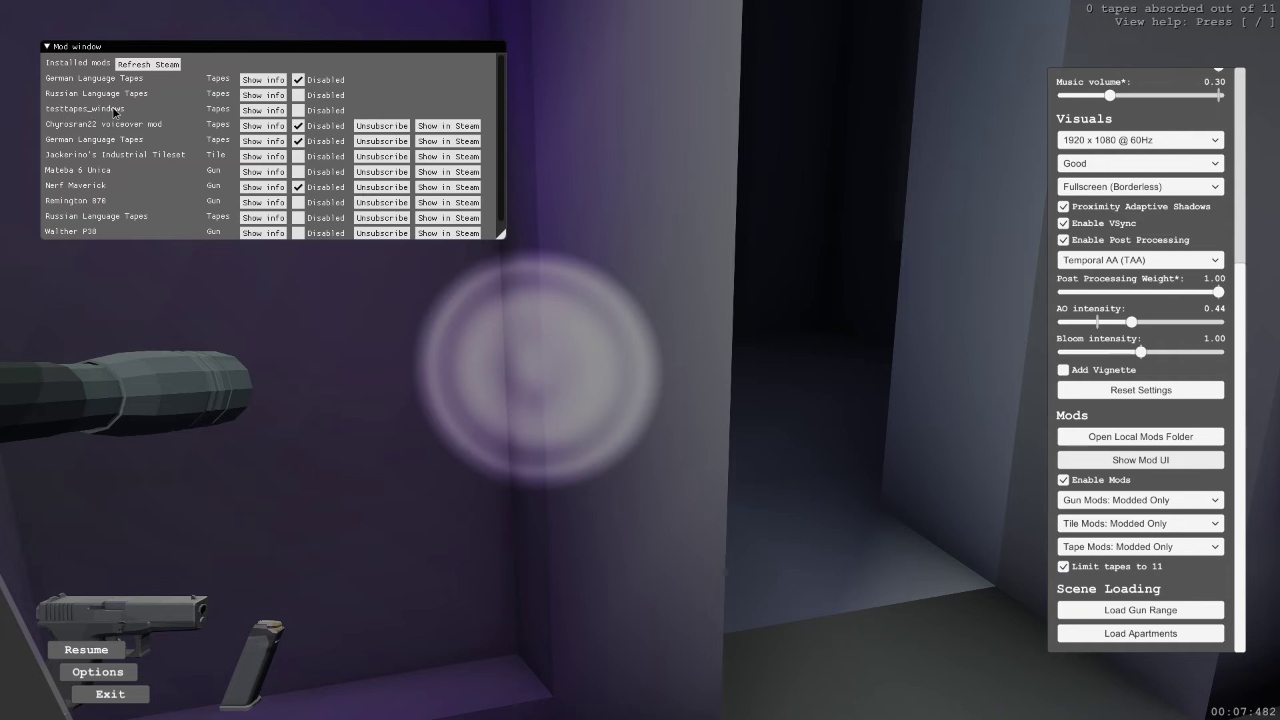
pyautogui.click(261, 110)
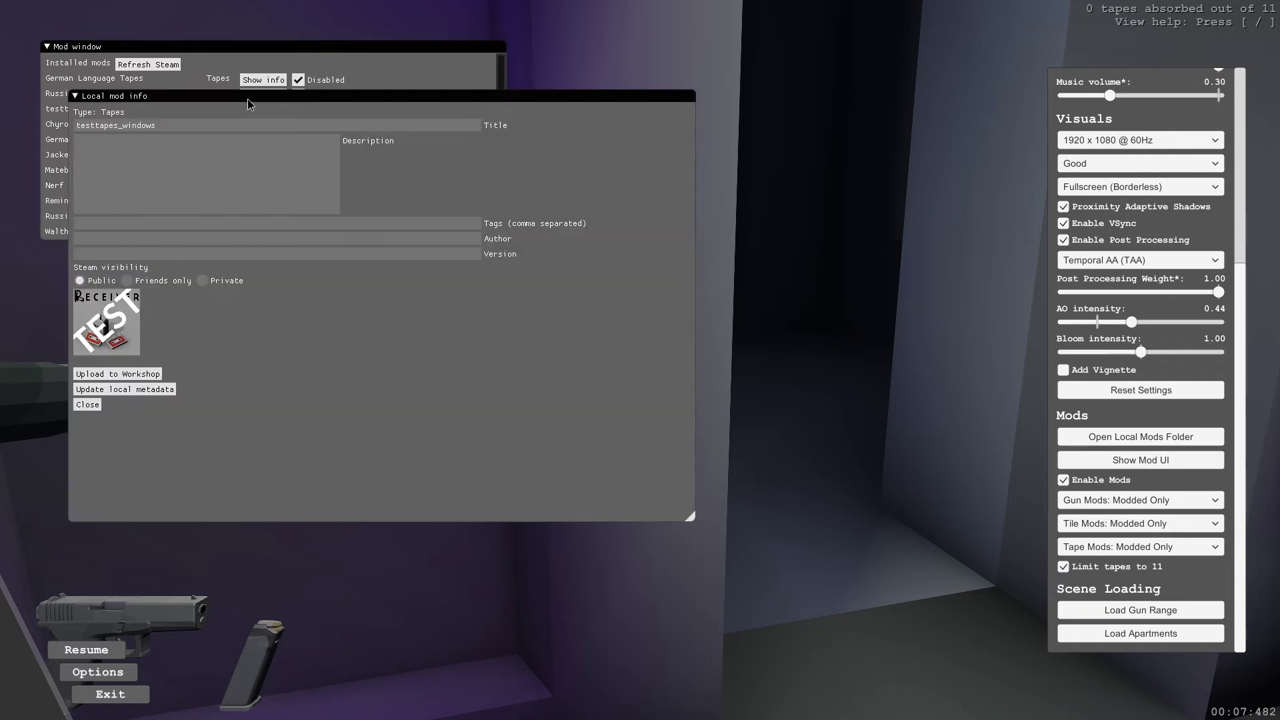
pyautogui.moveTo(247, 99); pyautogui.dragTo(418, 287)
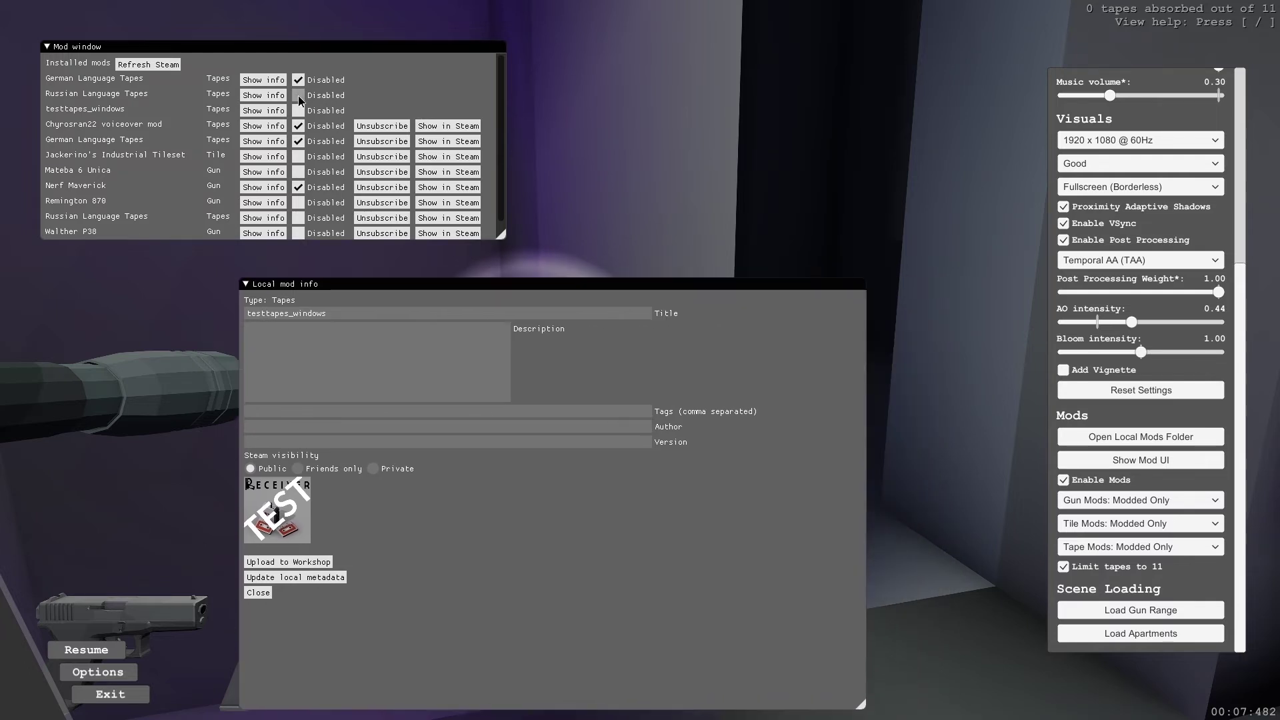
pyautogui.click(298, 96)
# - Load the Apartments level and walk past the crates through the rooms
pyautogui.click(1140, 634)
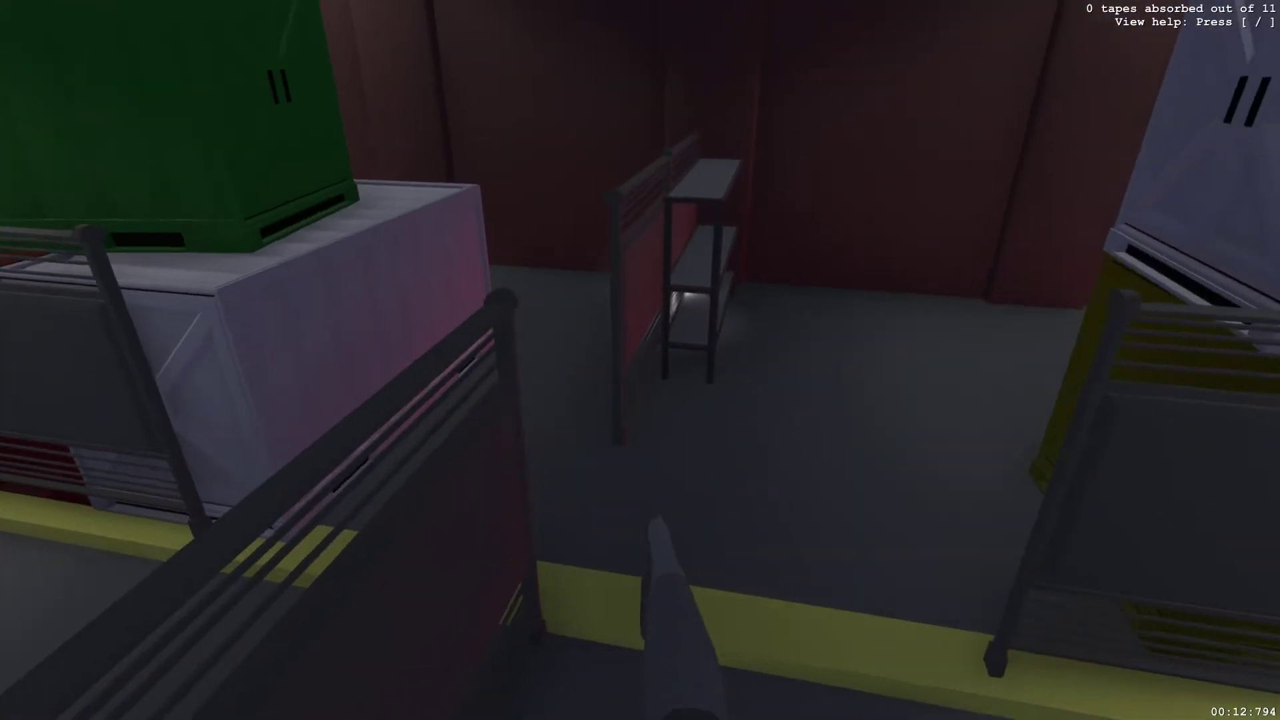
pyautogui.press('w')
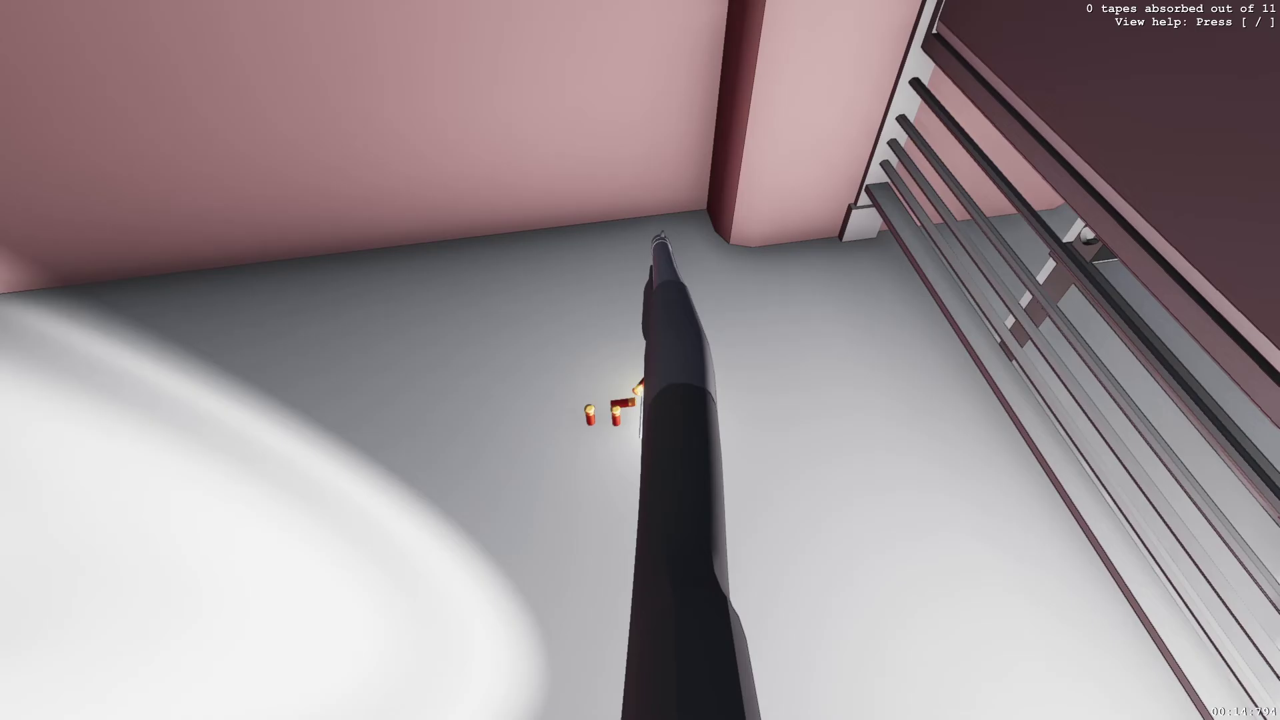
pyautogui.press('w')
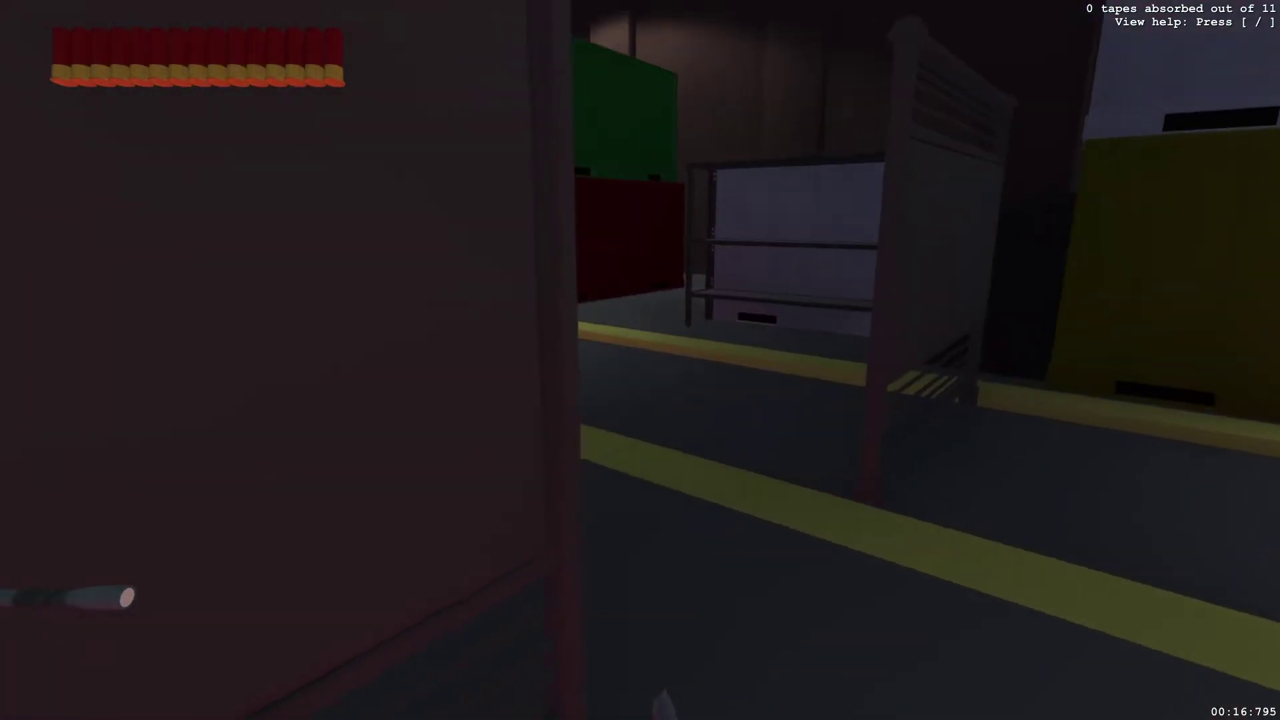
pyautogui.press('w')
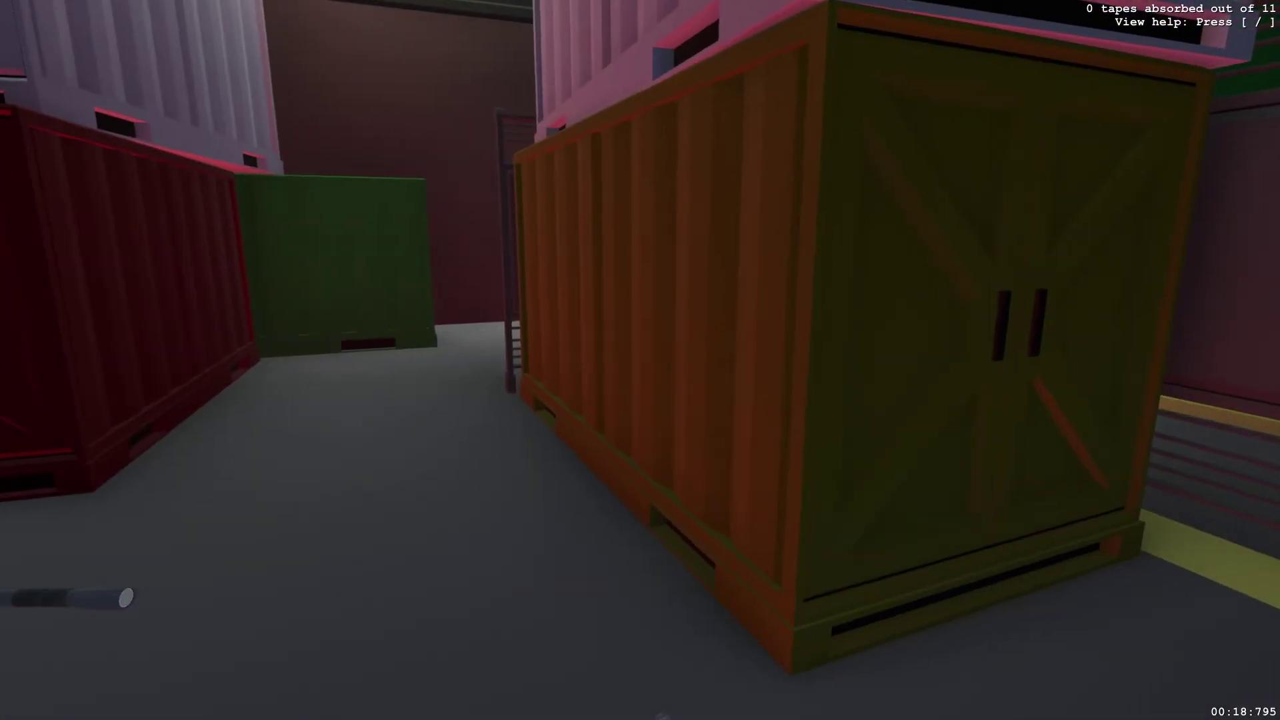
pyautogui.press('w')
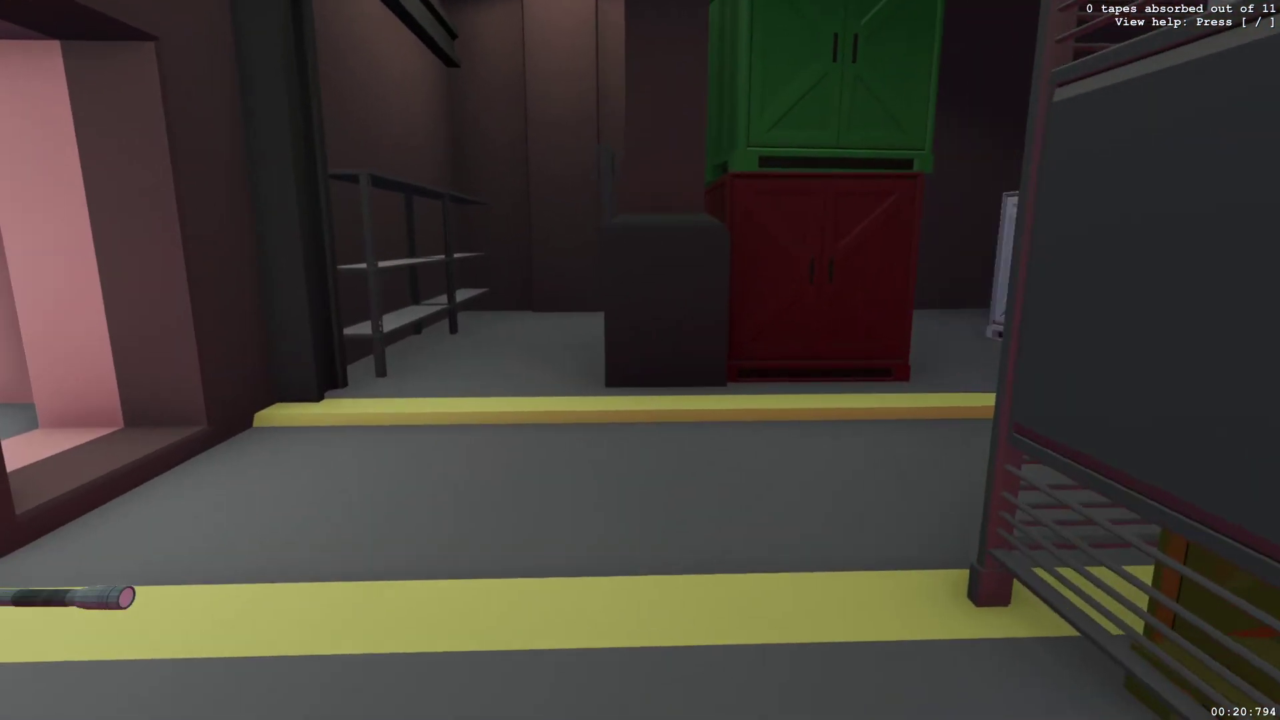
pyautogui.press('w')
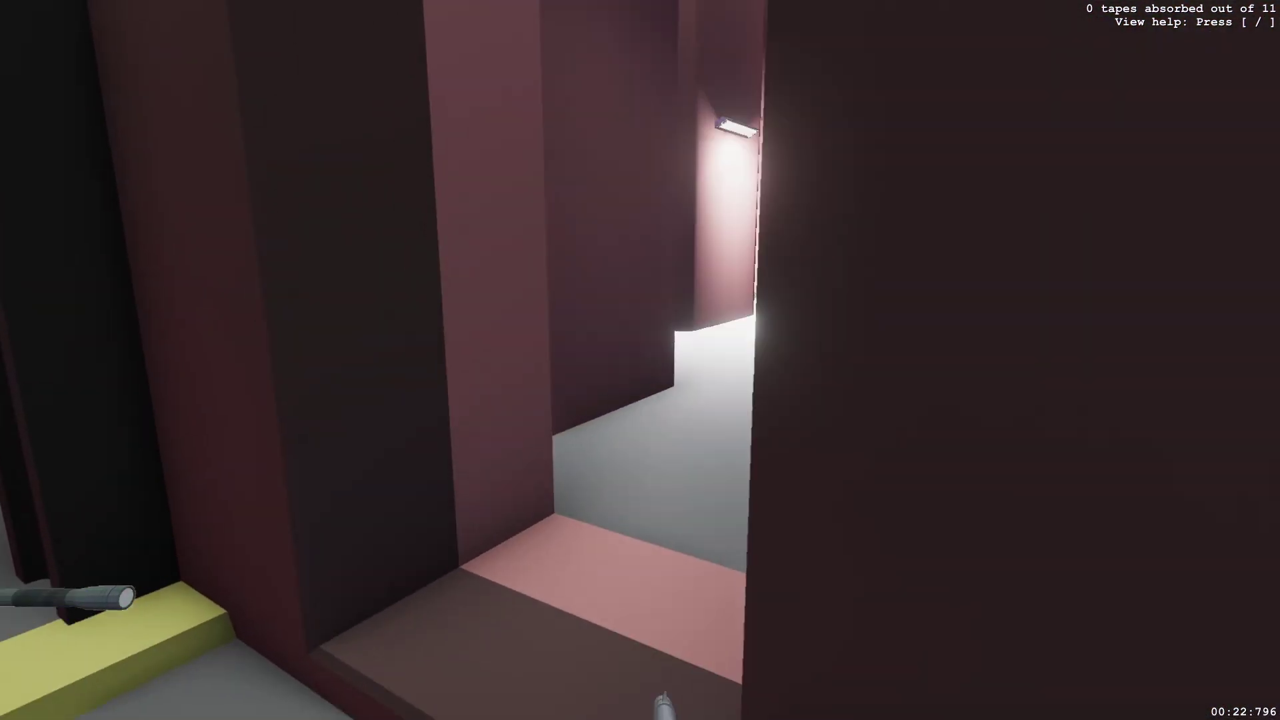
pyautogui.press('w')
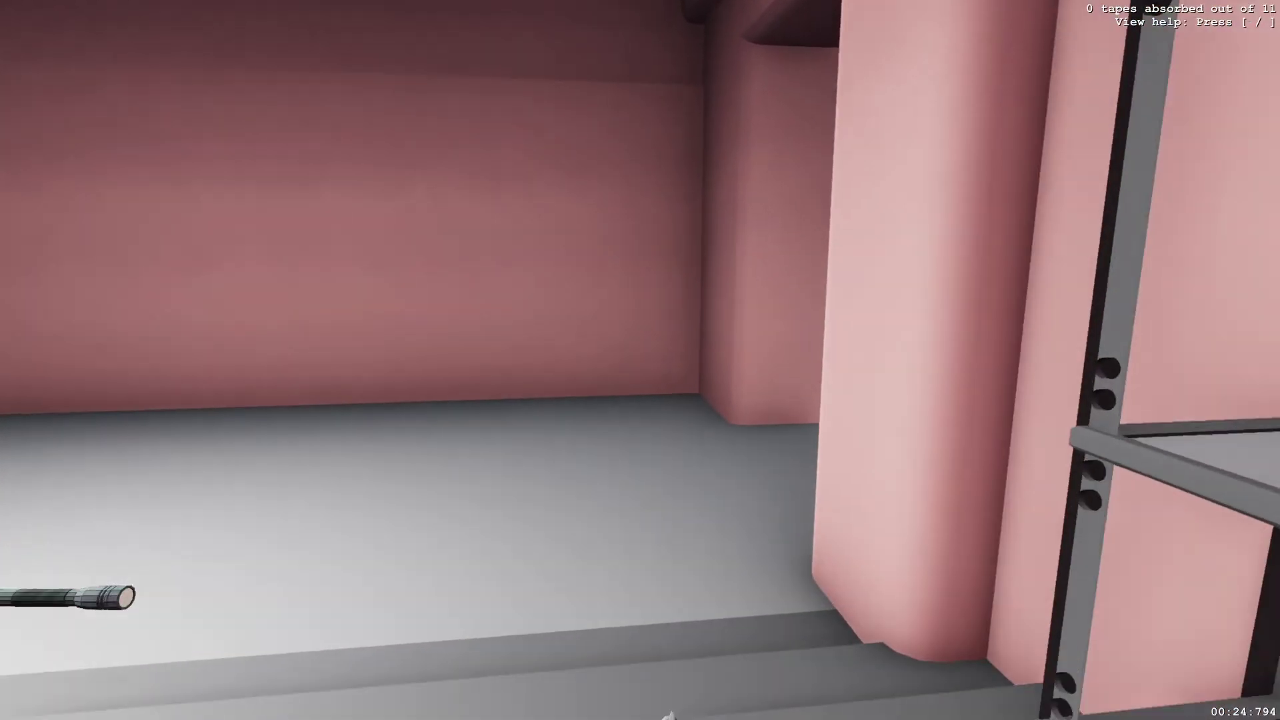
pyautogui.press('w')
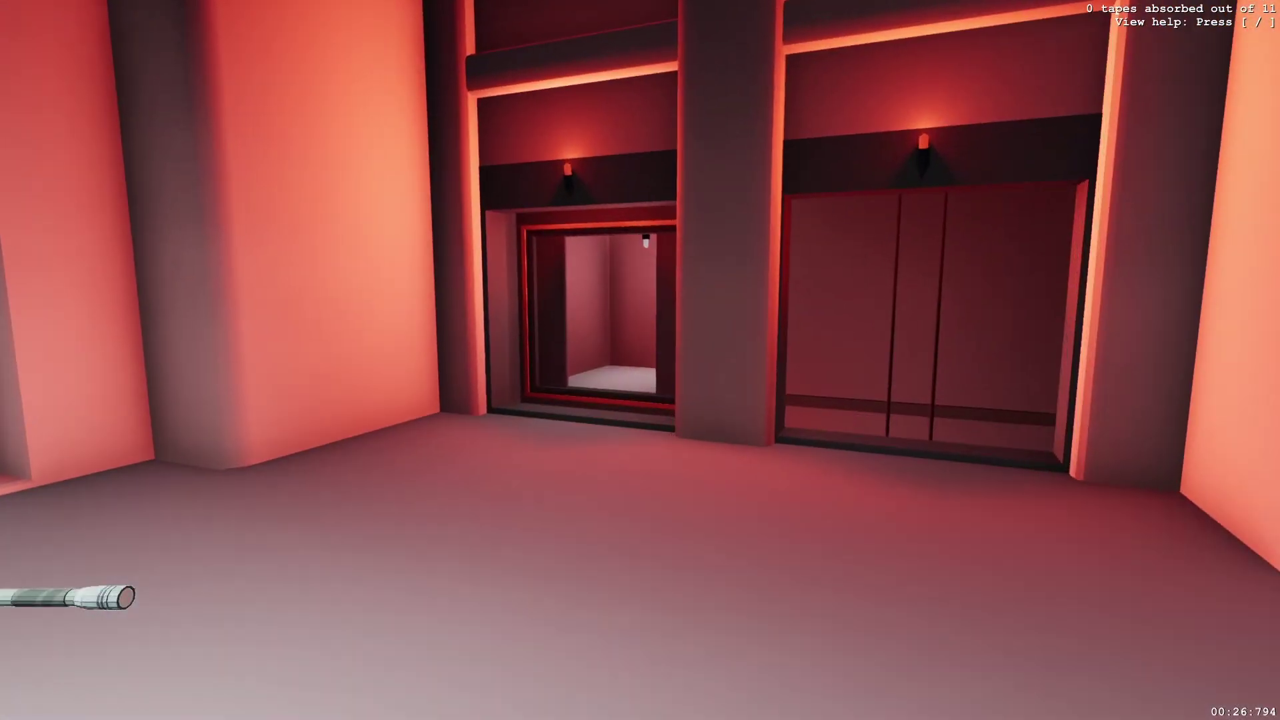
pyautogui.press('w')
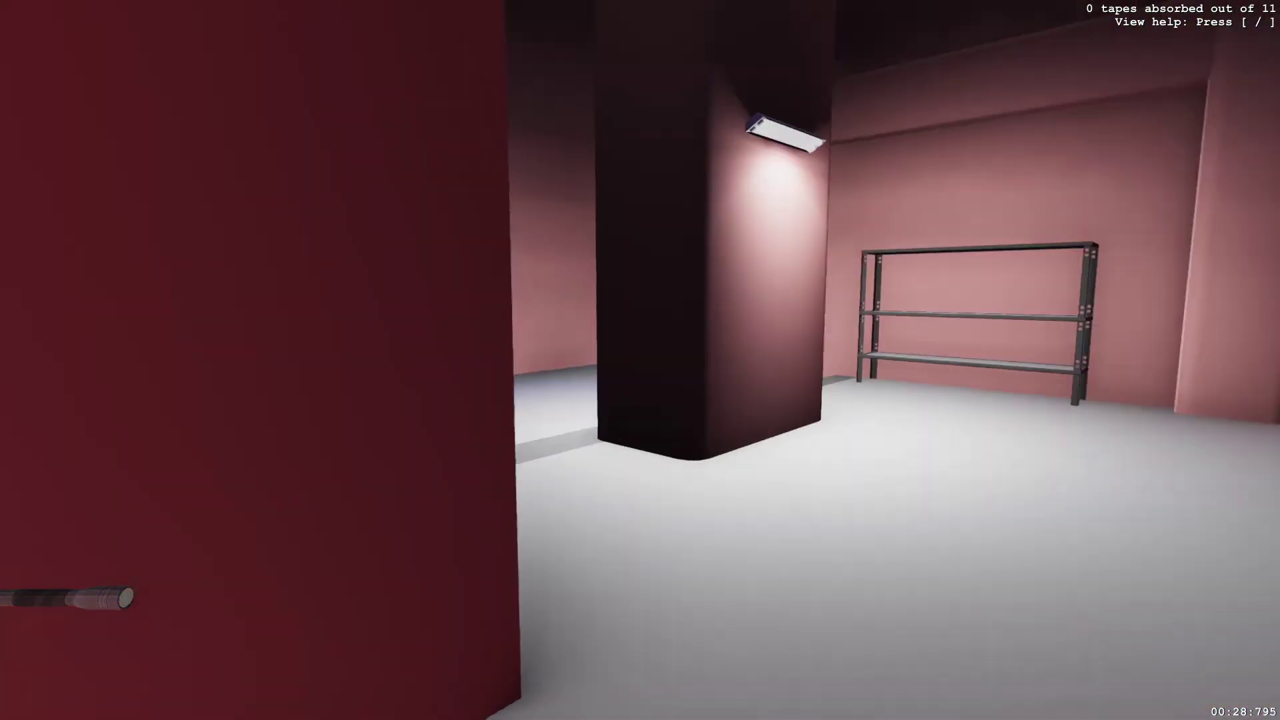
# - Move toward the wall corner, then pause and scroll Options to the Mods section
pyautogui.press('w')
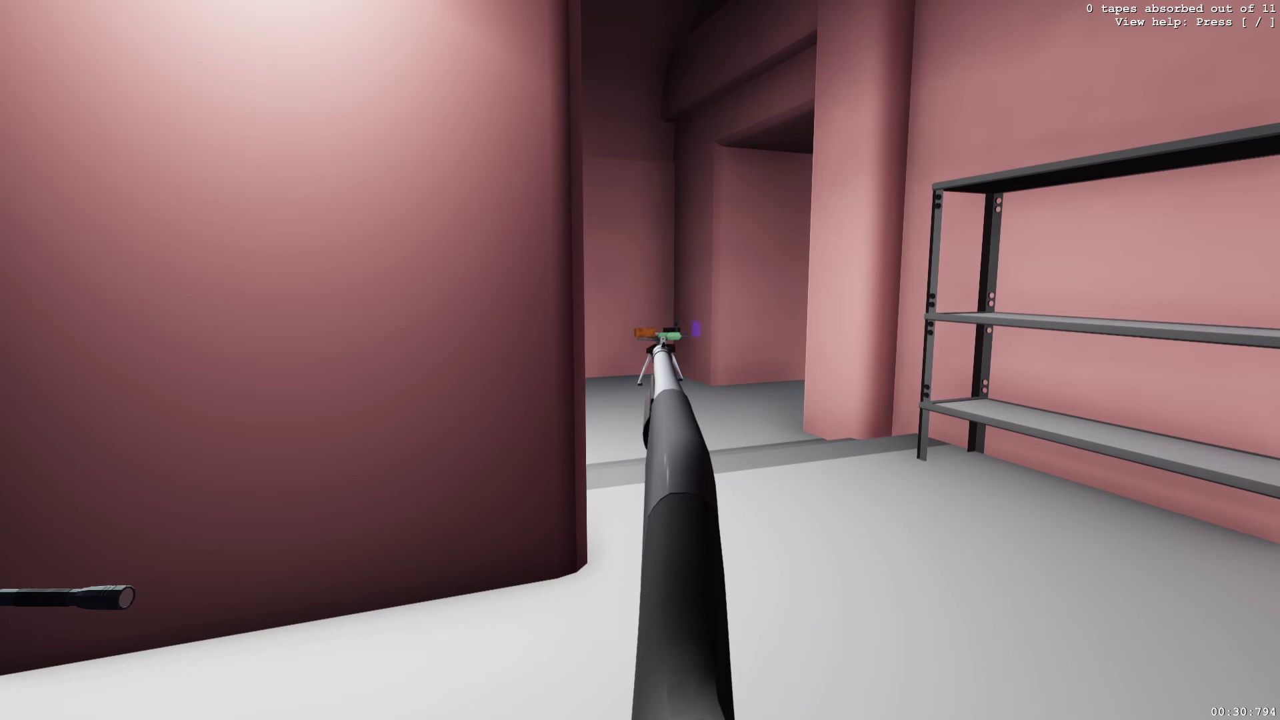
pyautogui.press('r')
pyautogui.press('a')
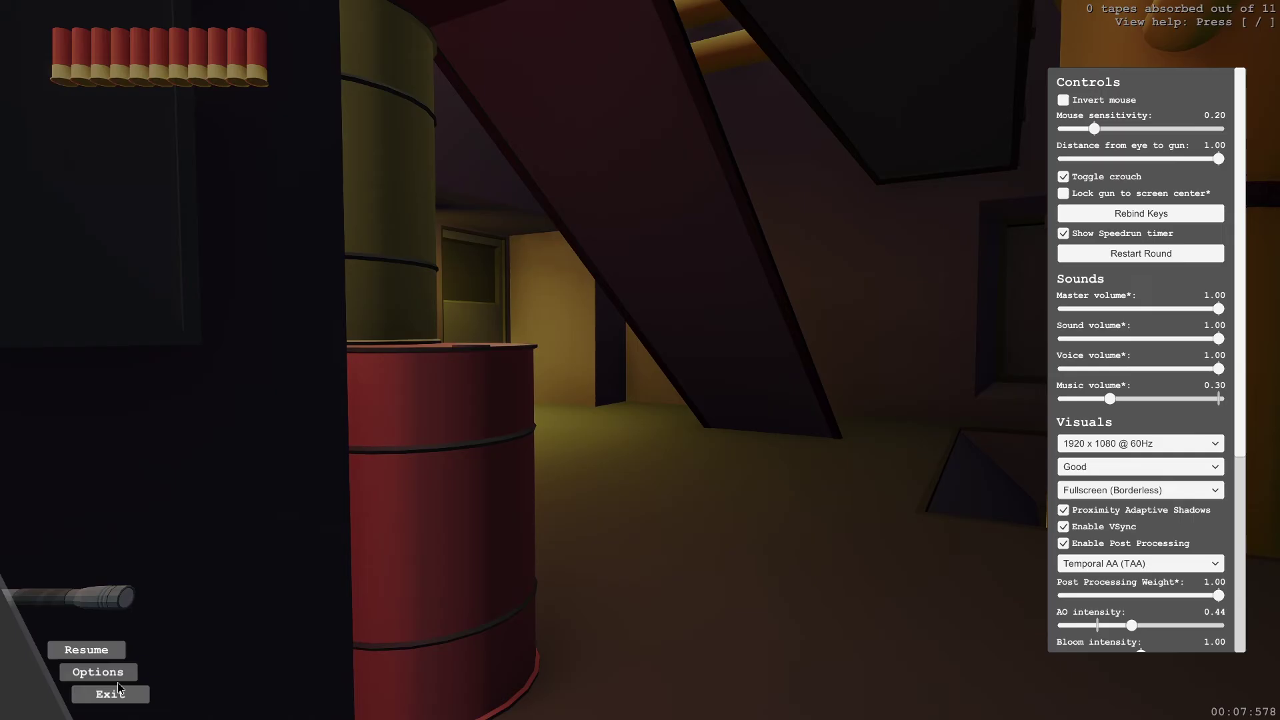
pyautogui.scroll(-5, 1186, 506)
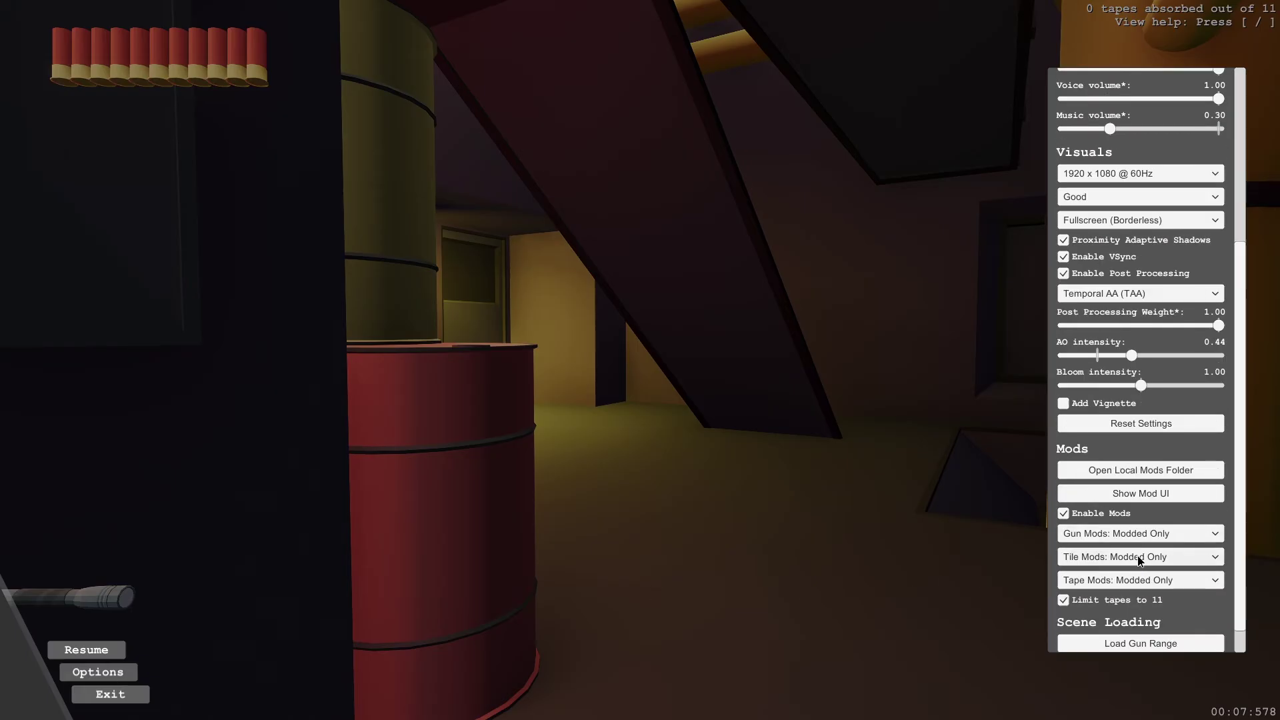
# - Retitle the tape mod '3 Test Tapes (Japanese TTS)' in the mod info panel
pyautogui.click(1140, 470)
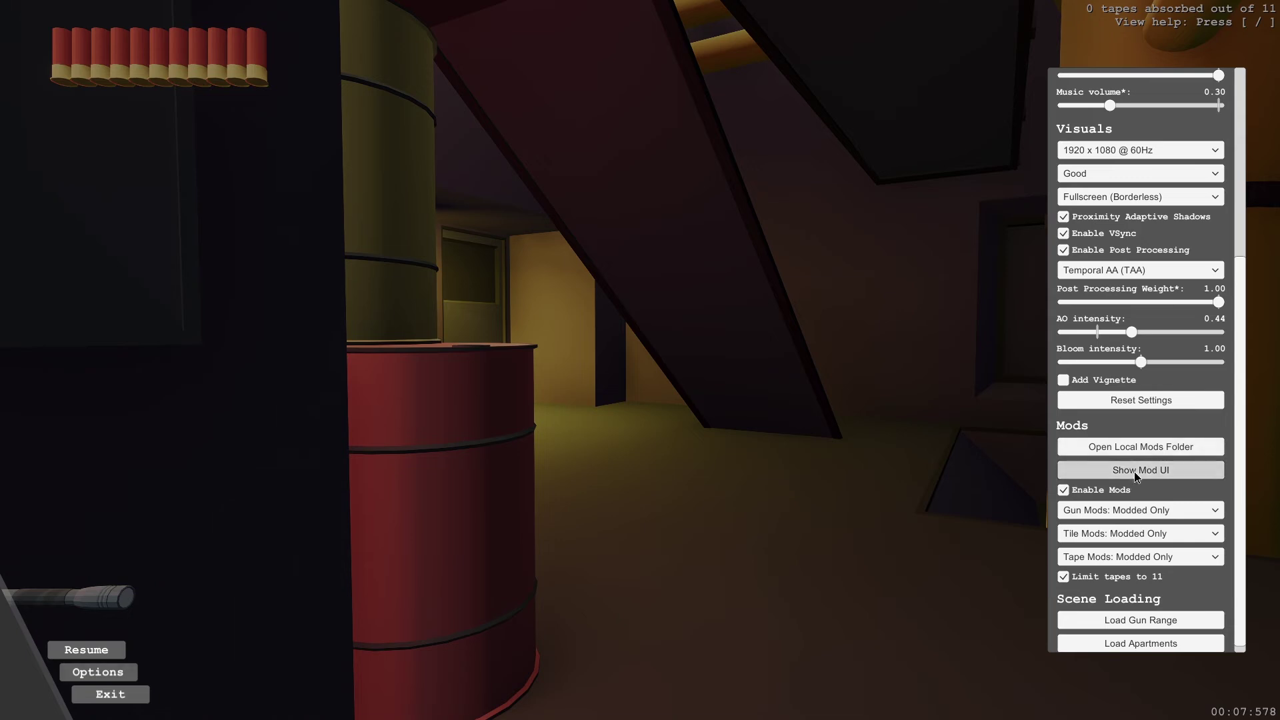
pyautogui.moveTo(308, 284); pyautogui.dragTo(406, 219)
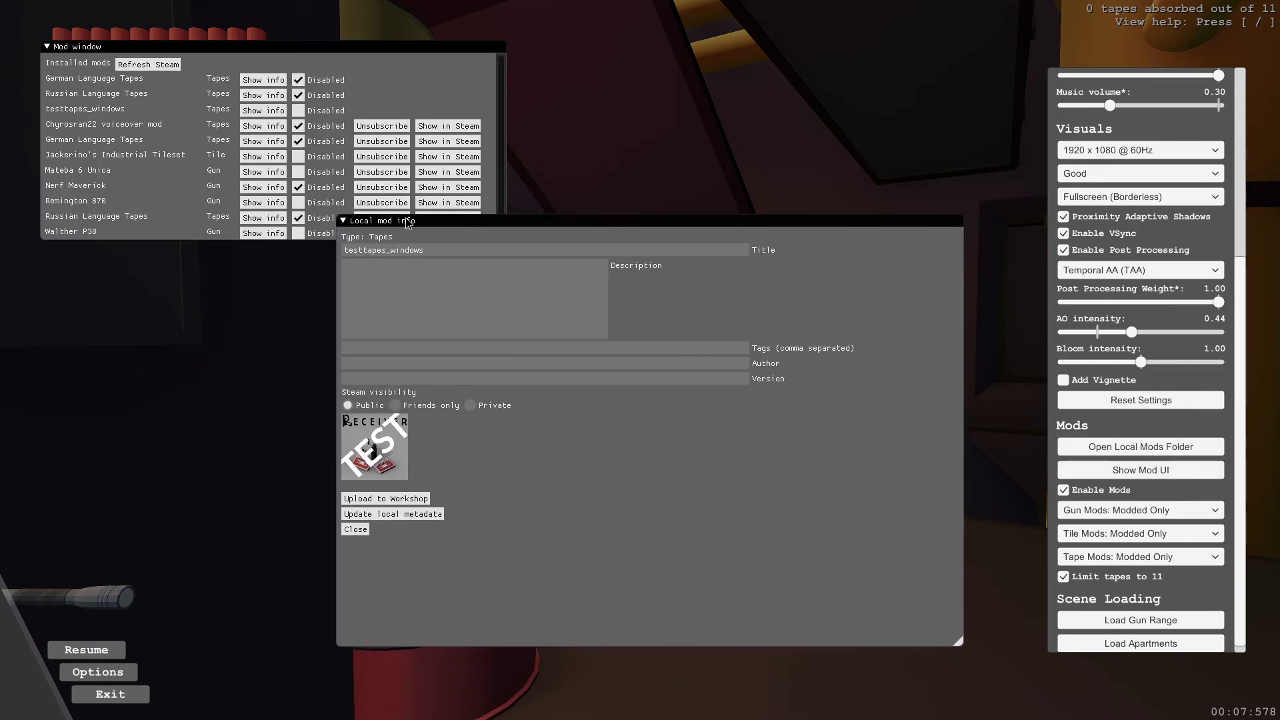
pyautogui.hotkey('ctrl', 'a')
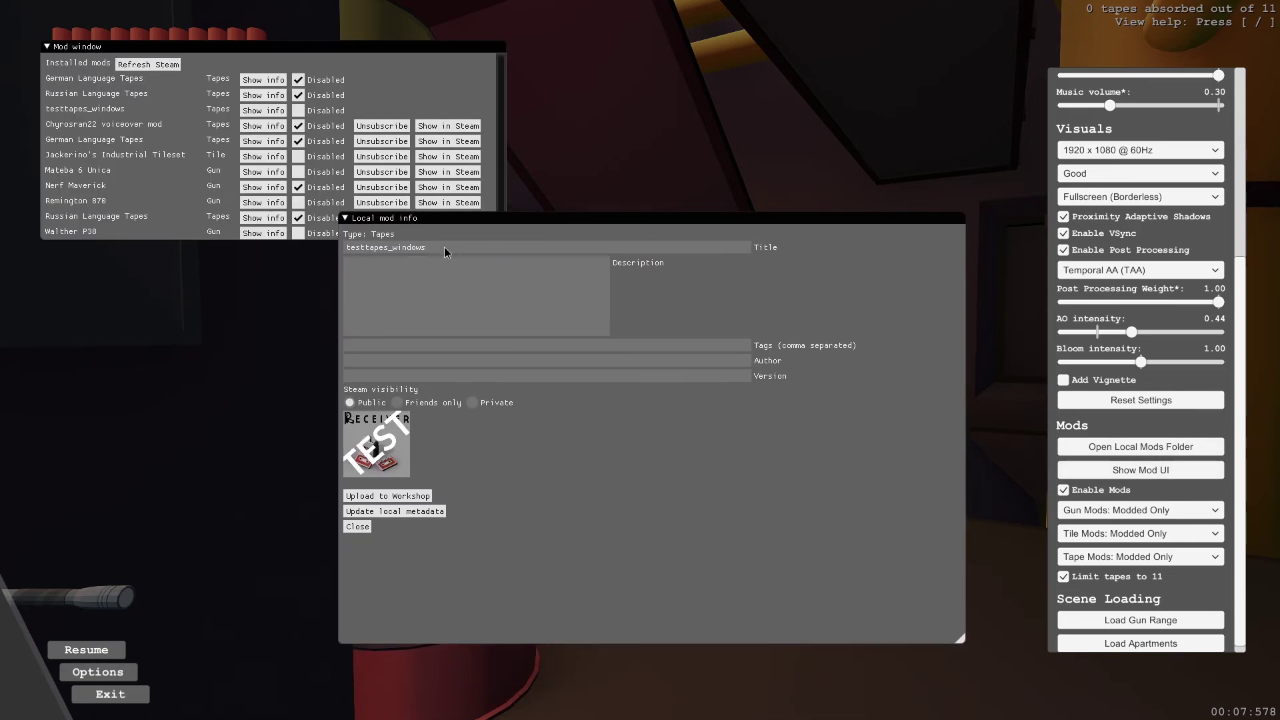
pyautogui.write('Test Tapes (Japanesse')
pyautogui.press('BackSpace')
pyautogui.press('BackSpace')
pyautogui.write('e TTS)')
pyautogui.press('Home')
pyautogui.write('3')
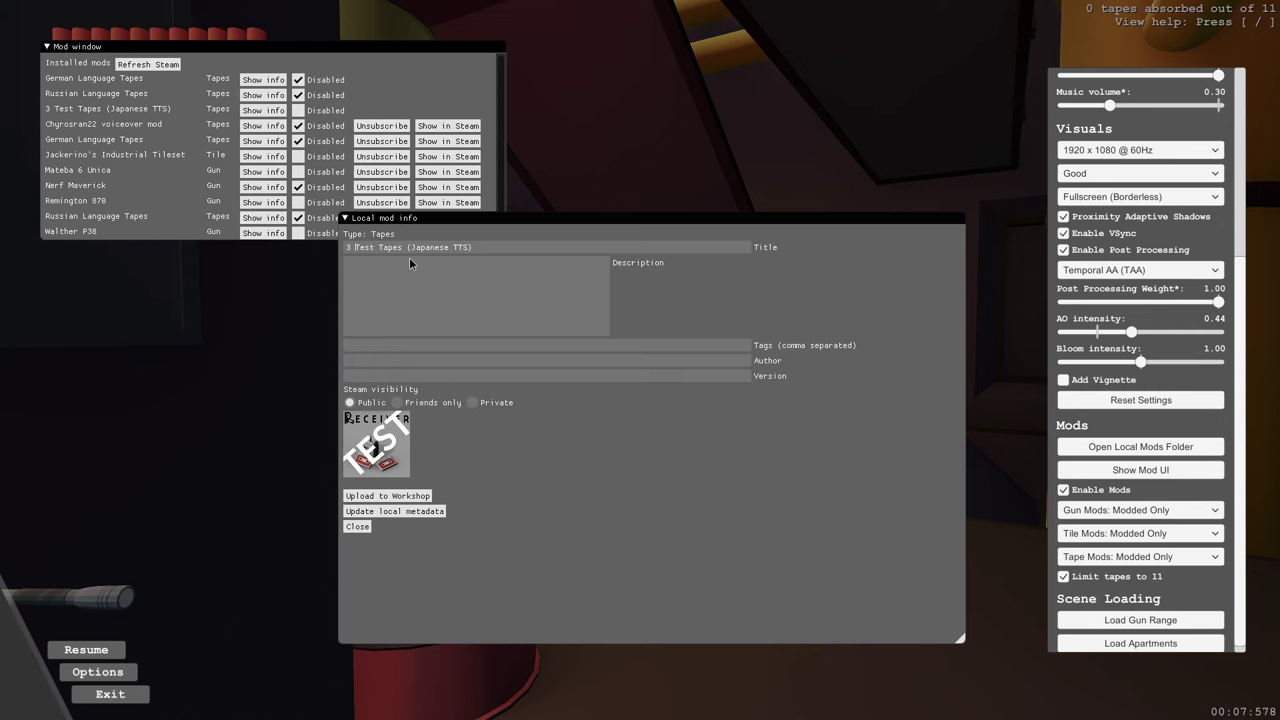
# - Describe it as test tapes from Receiver 2's Japanese translation, tag it 'tapes,tts', and upload
pyautogui.click(427, 271)
pyautogui.write('Just som')
pyautogui.write('e test tapes from the japanese')
pyautogui.write(' translation')
pyautogui.write(' of Rece')
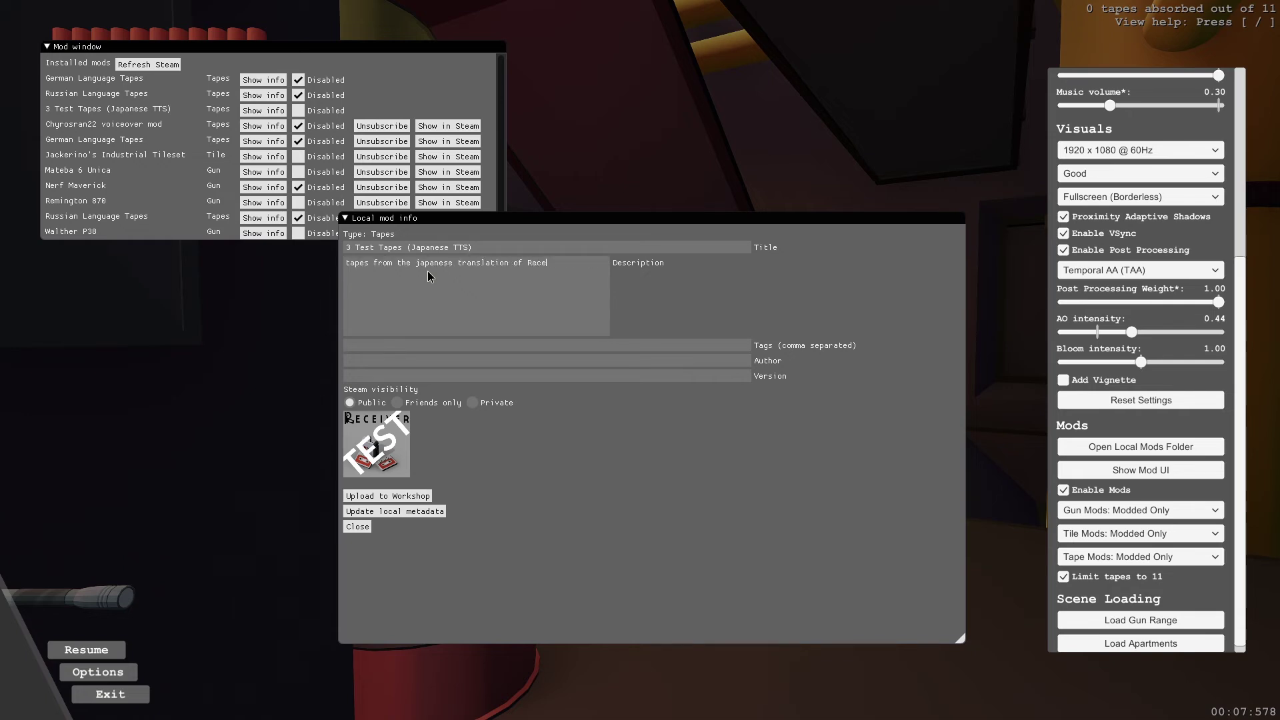
pyautogui.write('iver 2')
pyautogui.click(646, 348)
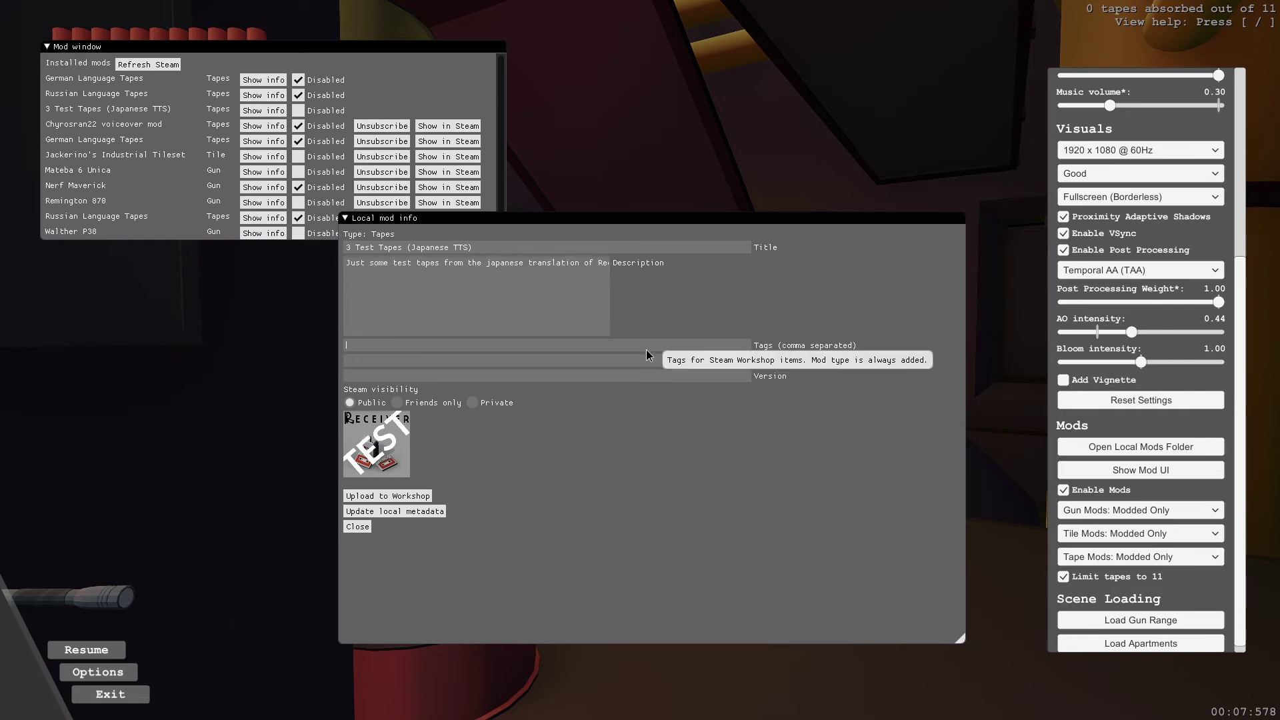
pyautogui.write('ta')
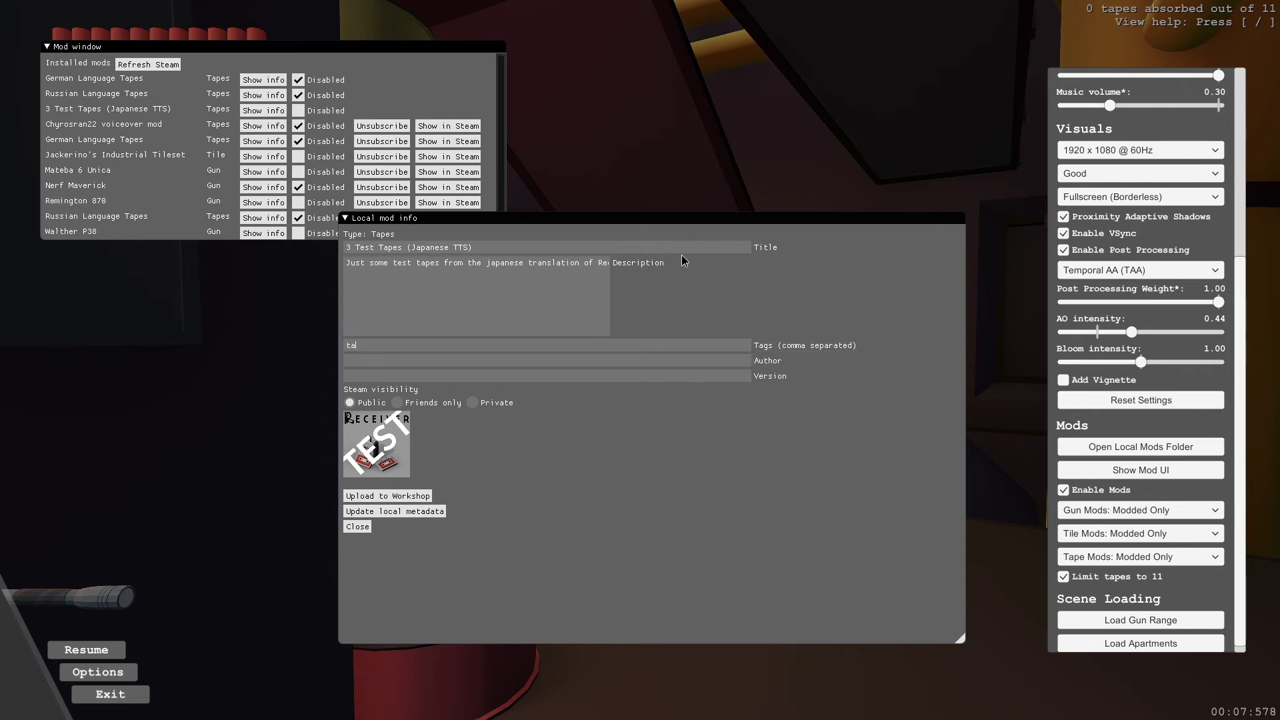
pyautogui.write('pes,tts')
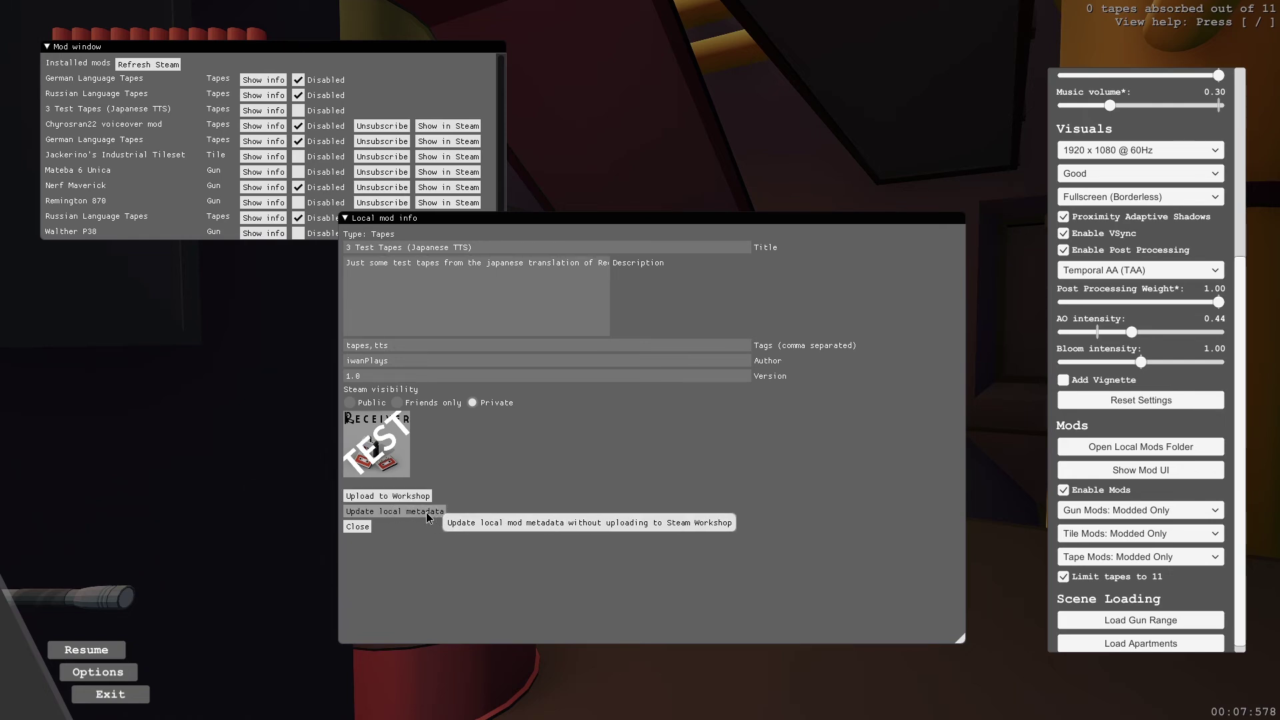
pyautogui.click(408, 498)
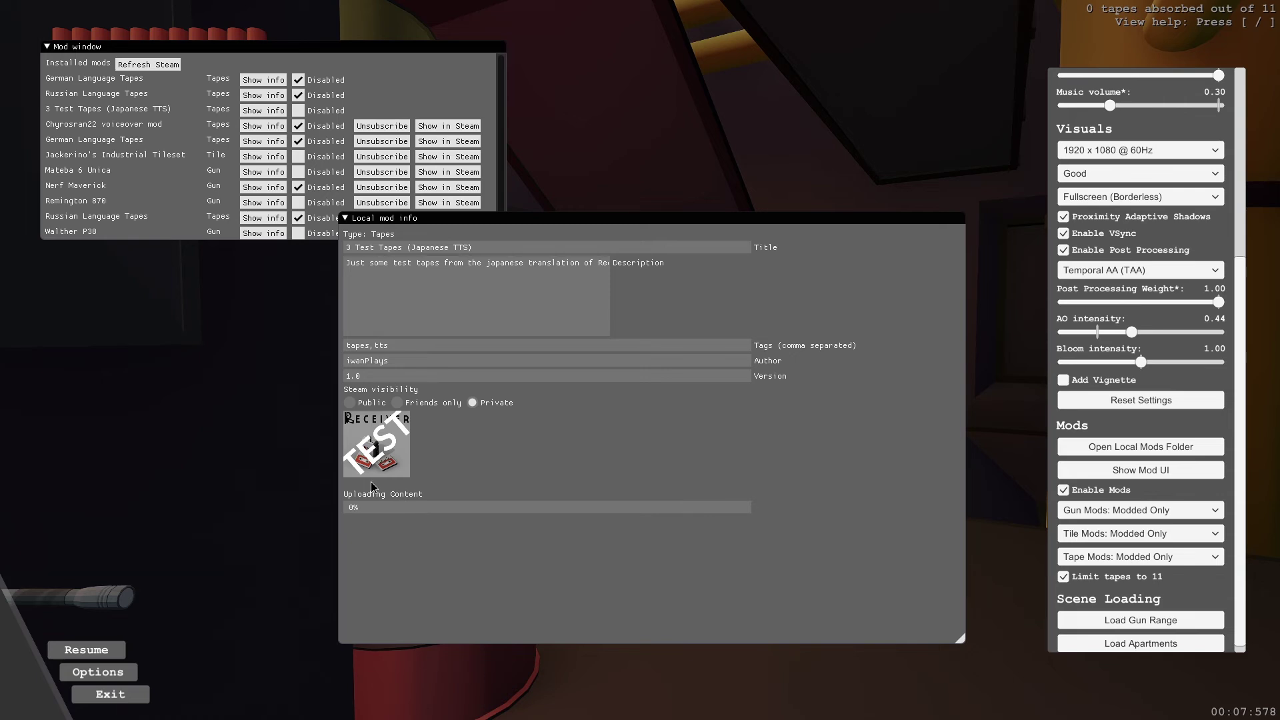
pyautogui.moveTo(472, 219); pyautogui.dragTo(582, 206)
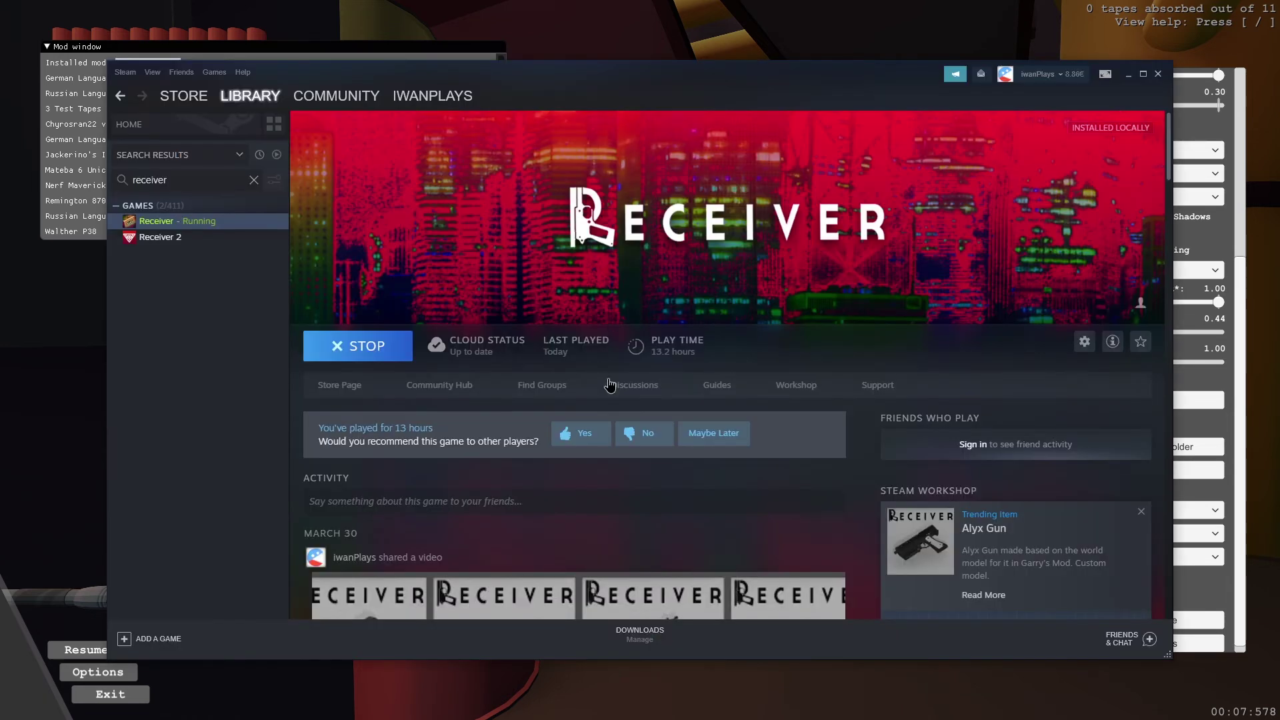
# - Go from the Receiver Workshop hub to the 3 Test Tapes (Japanese TTS) item page
pyautogui.click(788, 394)
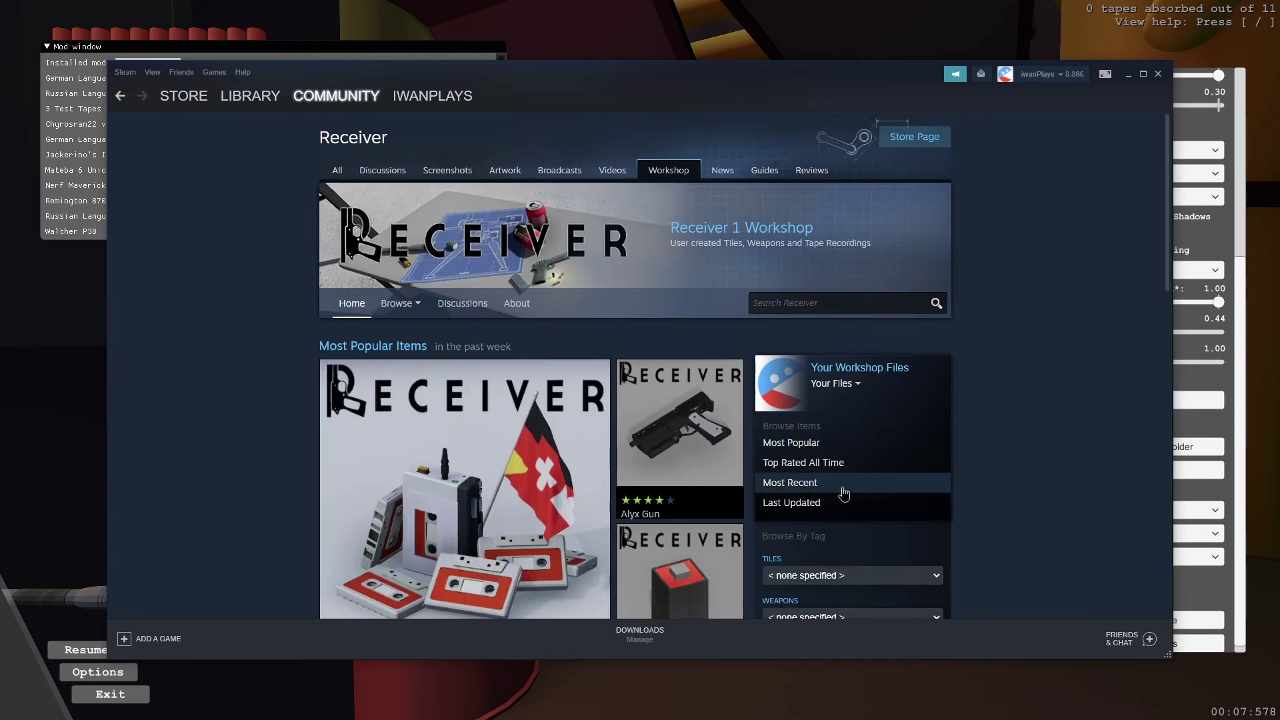
pyautogui.click(842, 492)
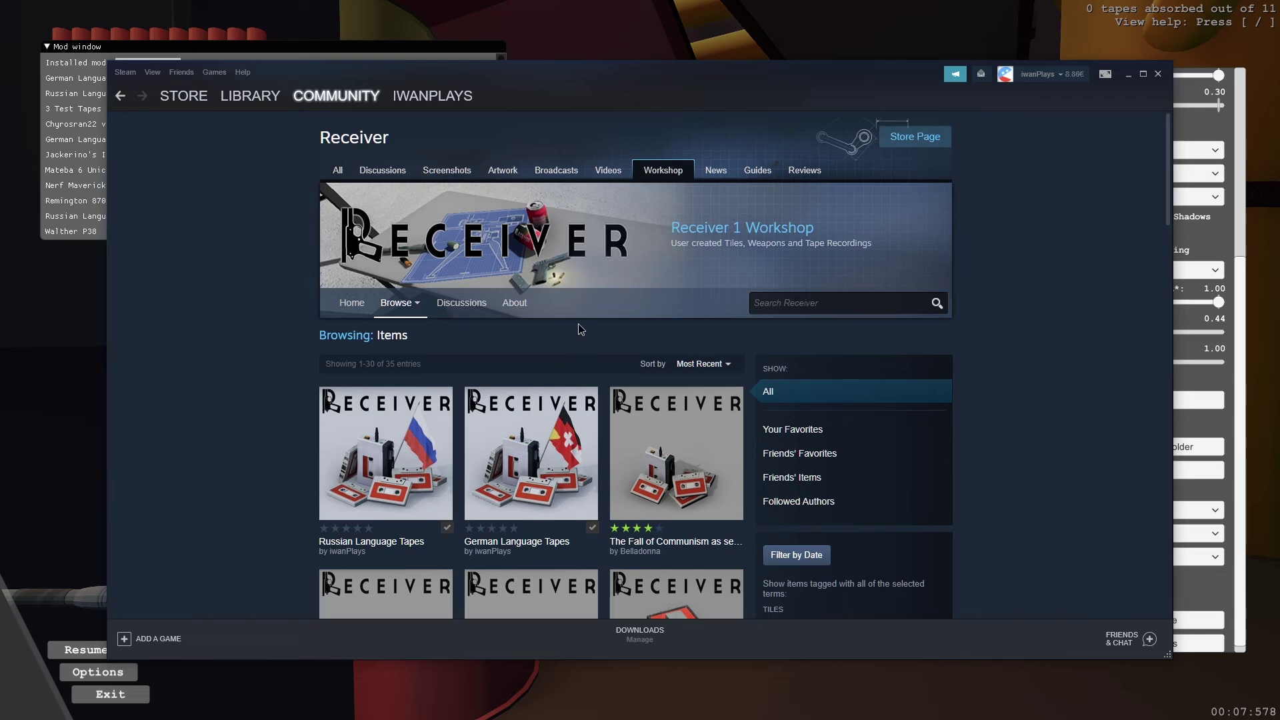
pyautogui.hotkey('alt', 'Left')
pyautogui.click(842, 370)
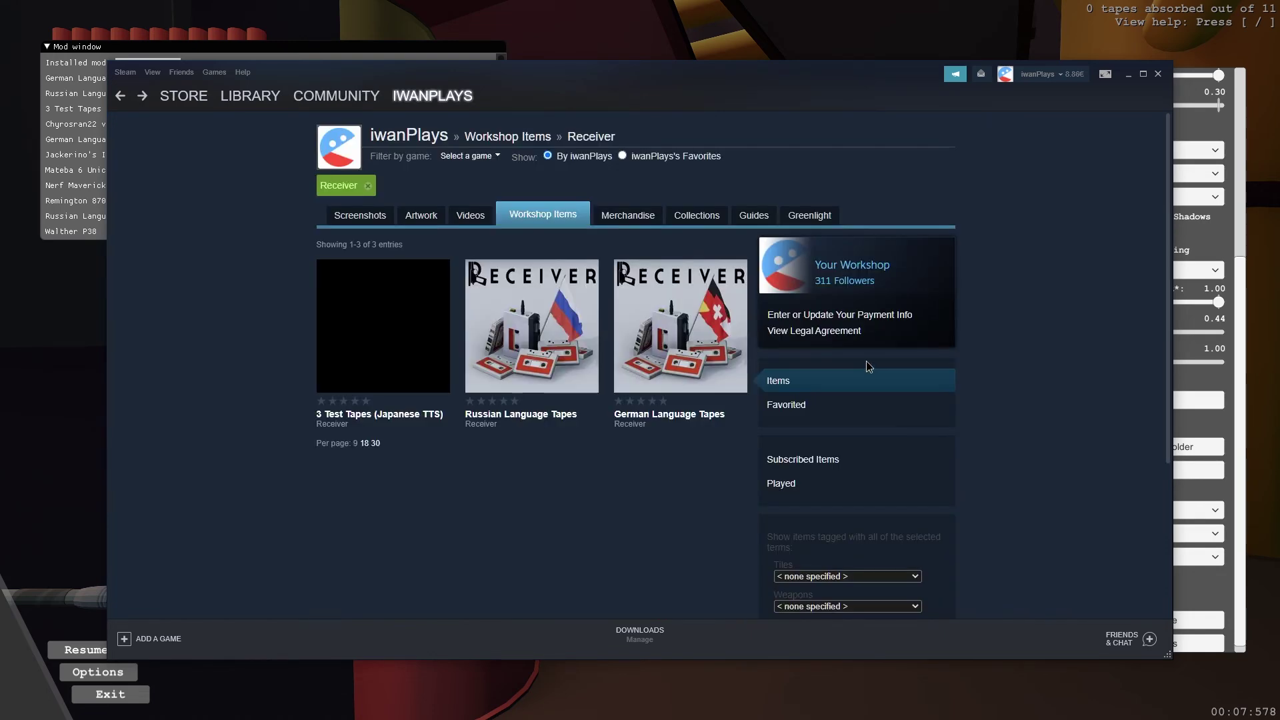
pyautogui.moveTo(405, 283)
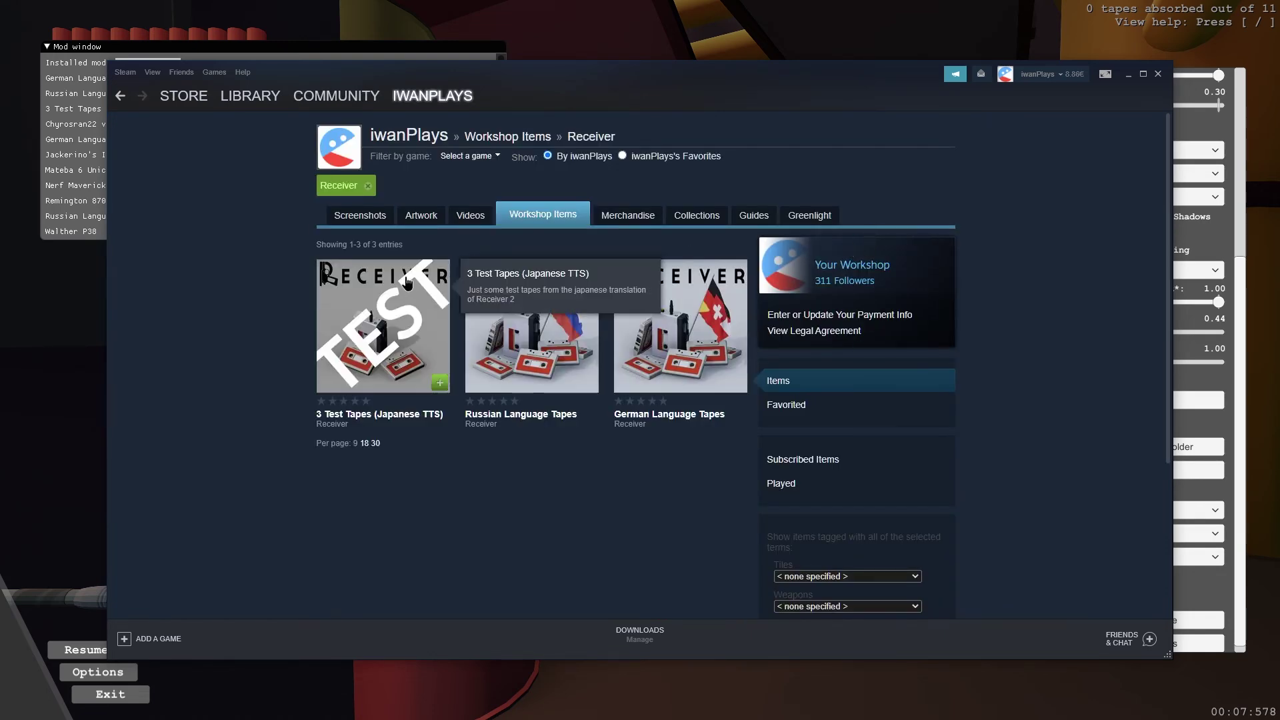
pyautogui.click(381, 362)
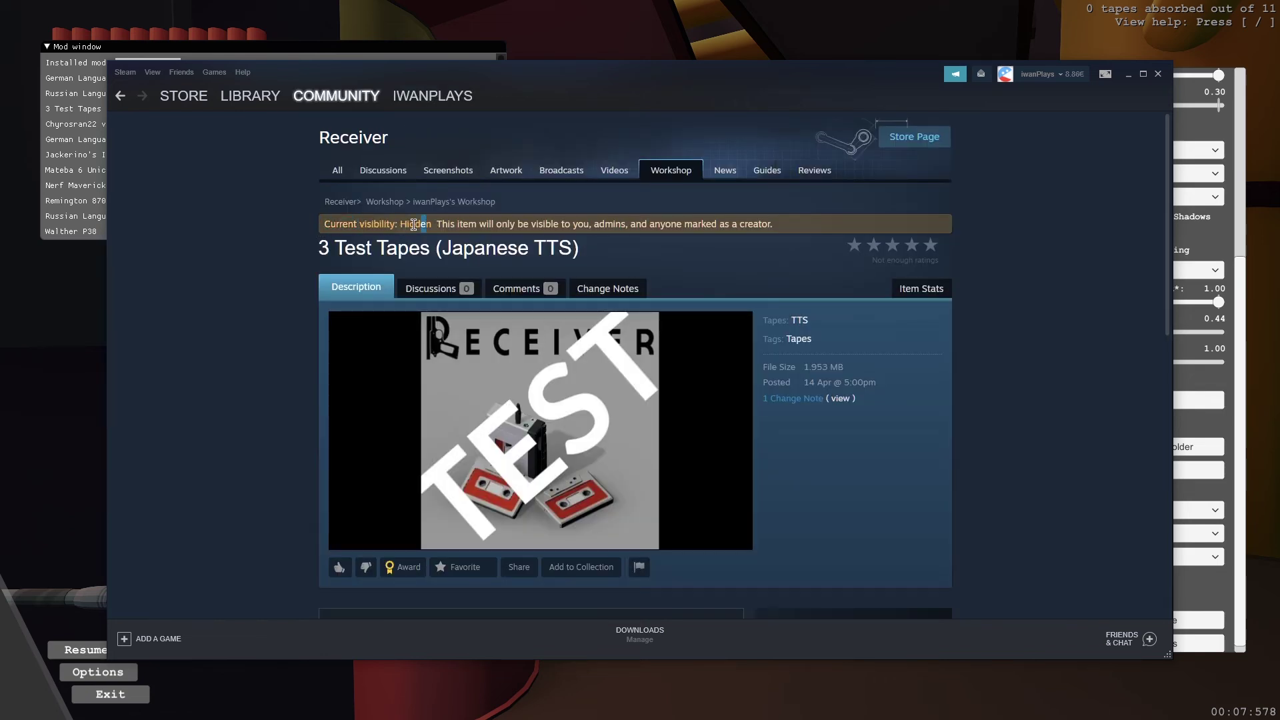
# - Review the item's Hidden visibility, title/description and media pages, leaving everything unchanged
pyautogui.moveTo(417, 224); pyautogui.dragTo(332, 225)
pyautogui.scroll(-5, 680, 277)
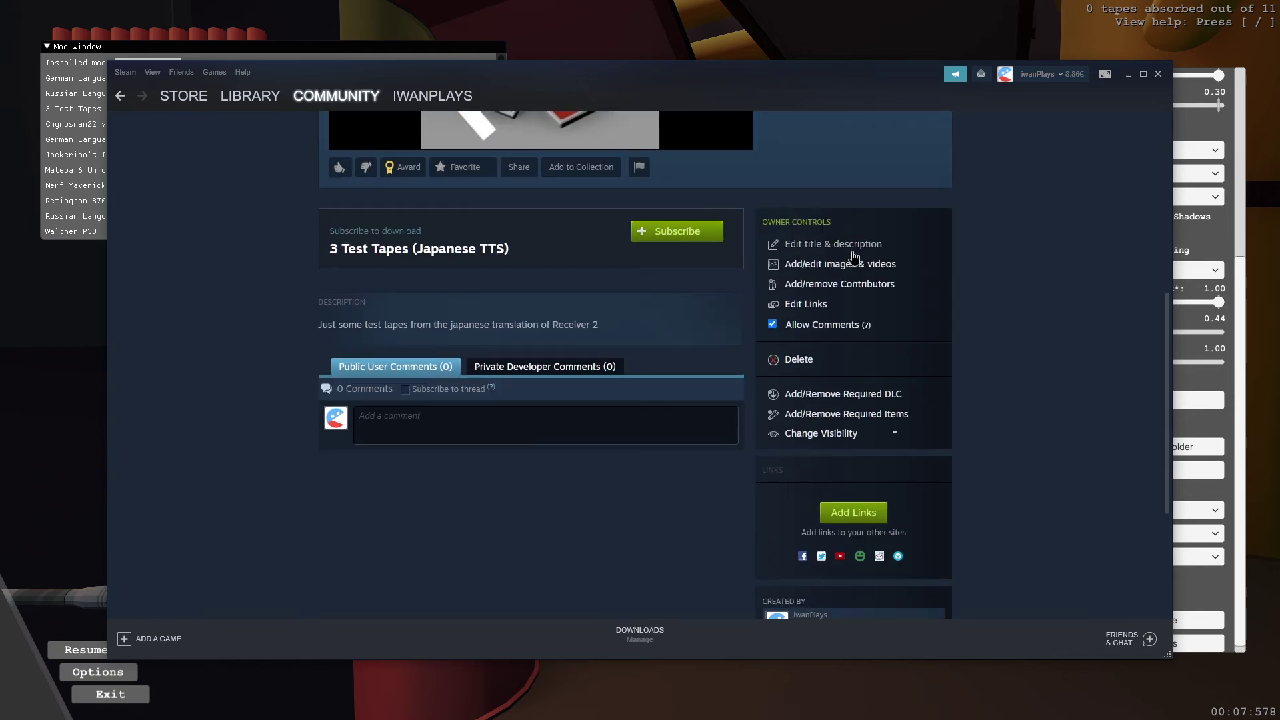
pyautogui.click(864, 434)
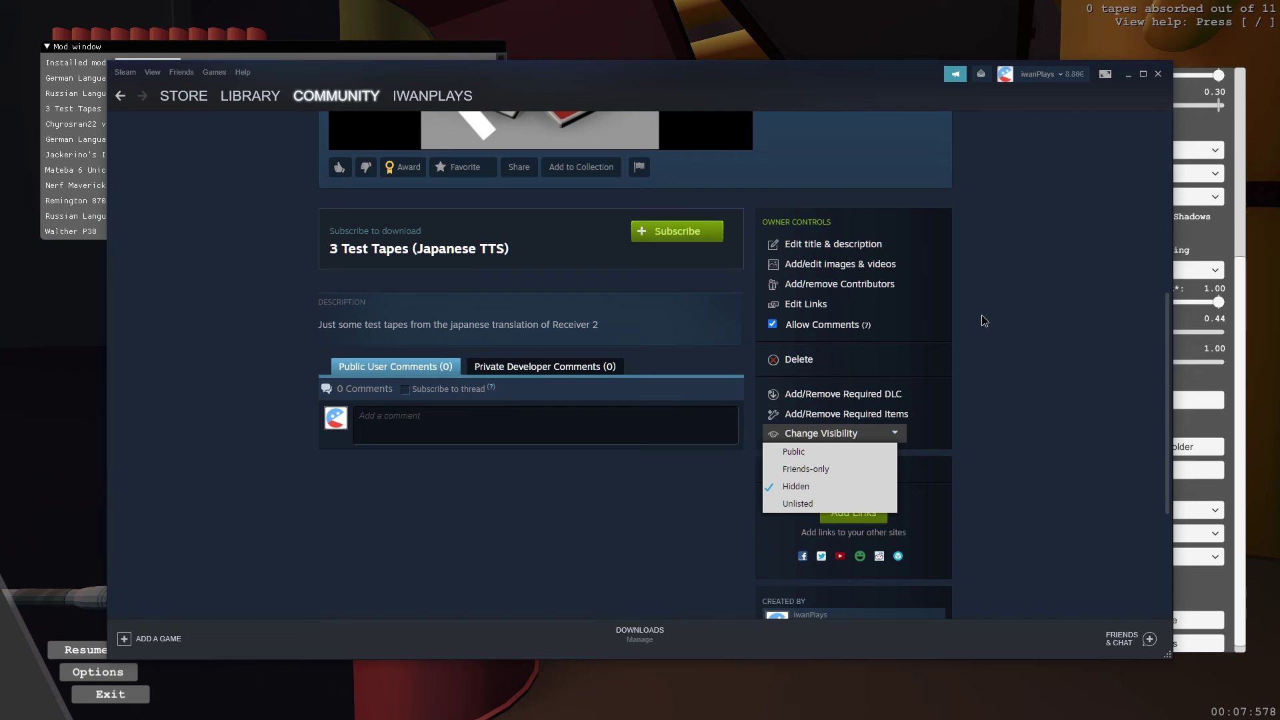
pyautogui.click(834, 244)
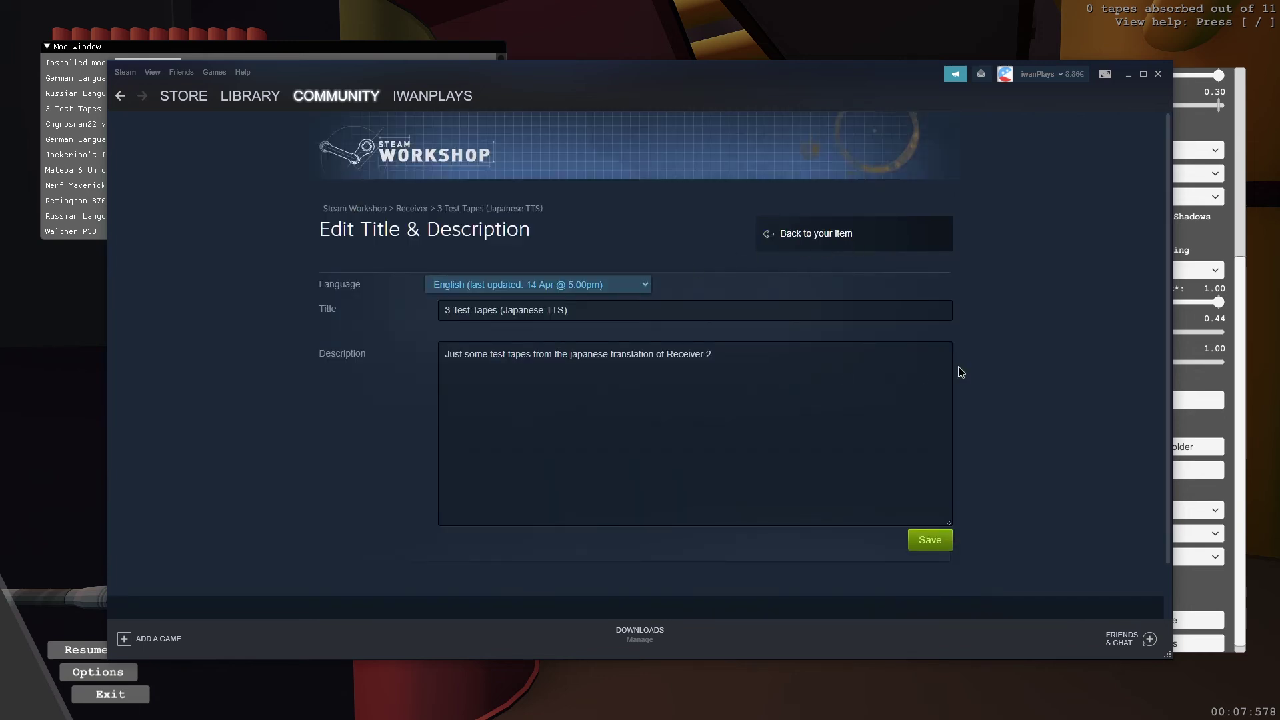
pyautogui.hotkey('alt', 'Left')
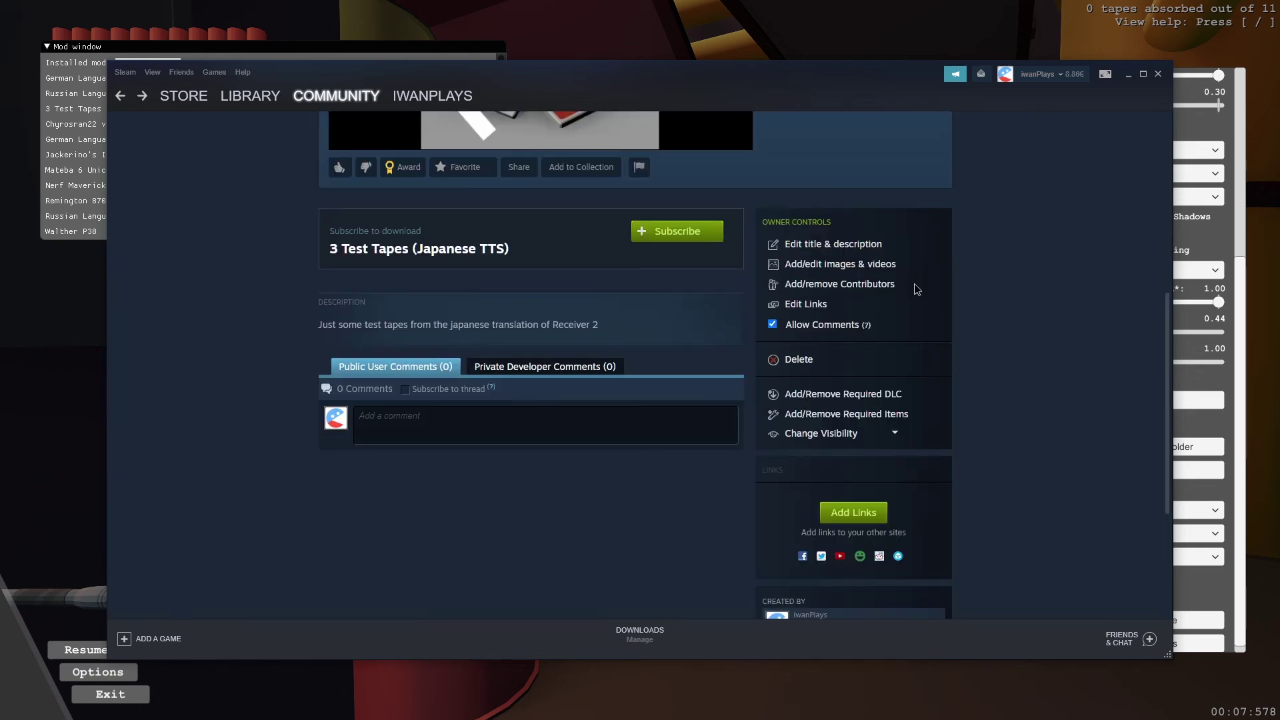
pyautogui.click(861, 266)
pyautogui.hotkey('alt', 'Left')
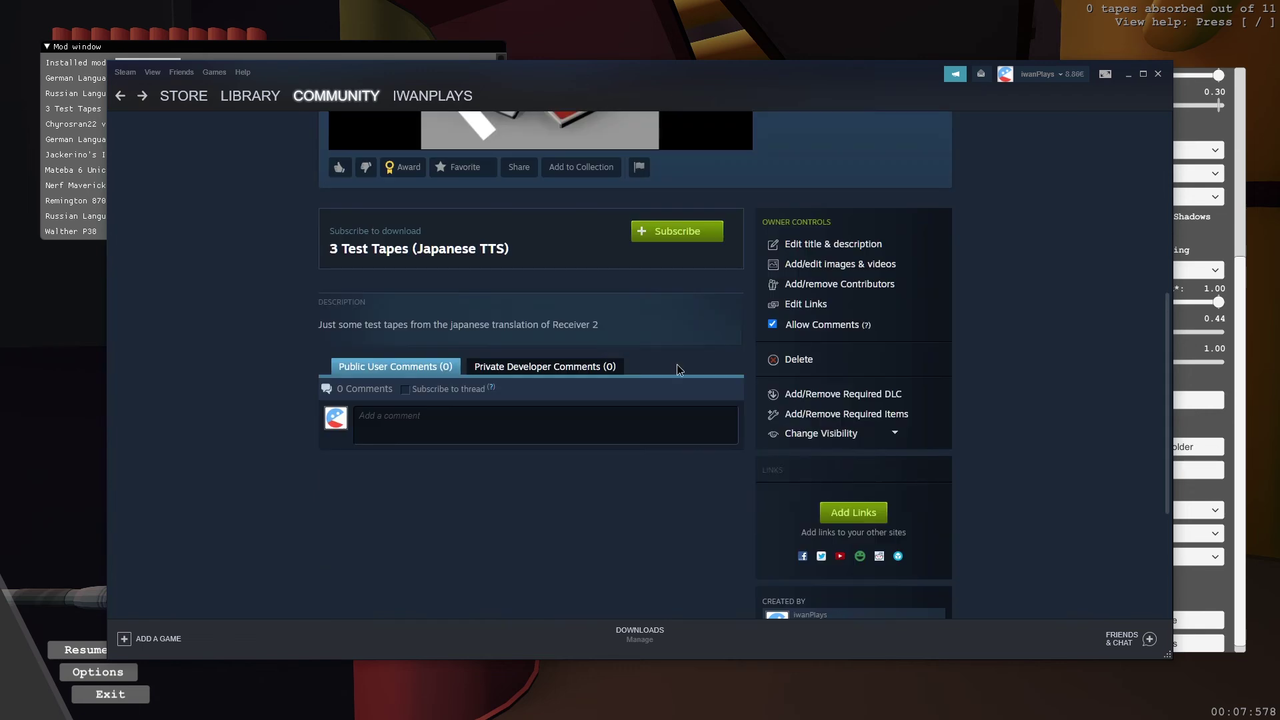
pyautogui.click(827, 434)
pyautogui.click(817, 469)
pyautogui.scroll(-4, 923, 500)
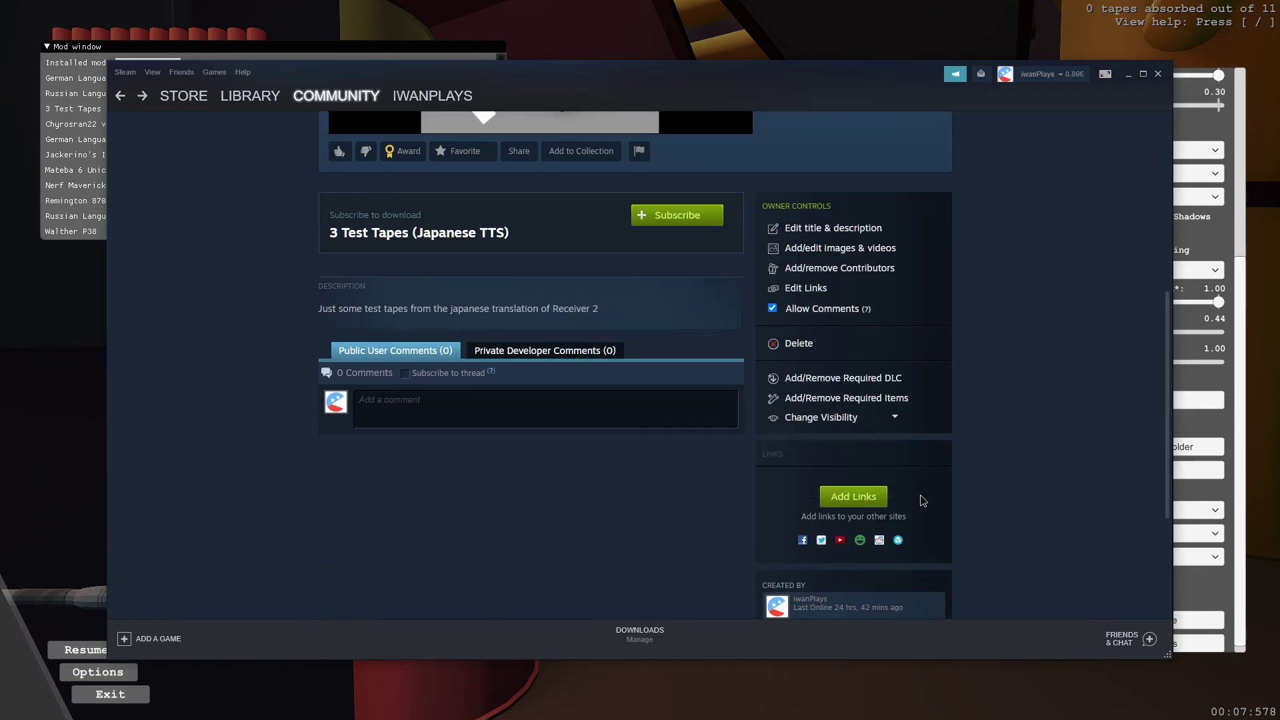
pyautogui.scroll(-2, 726, 424)
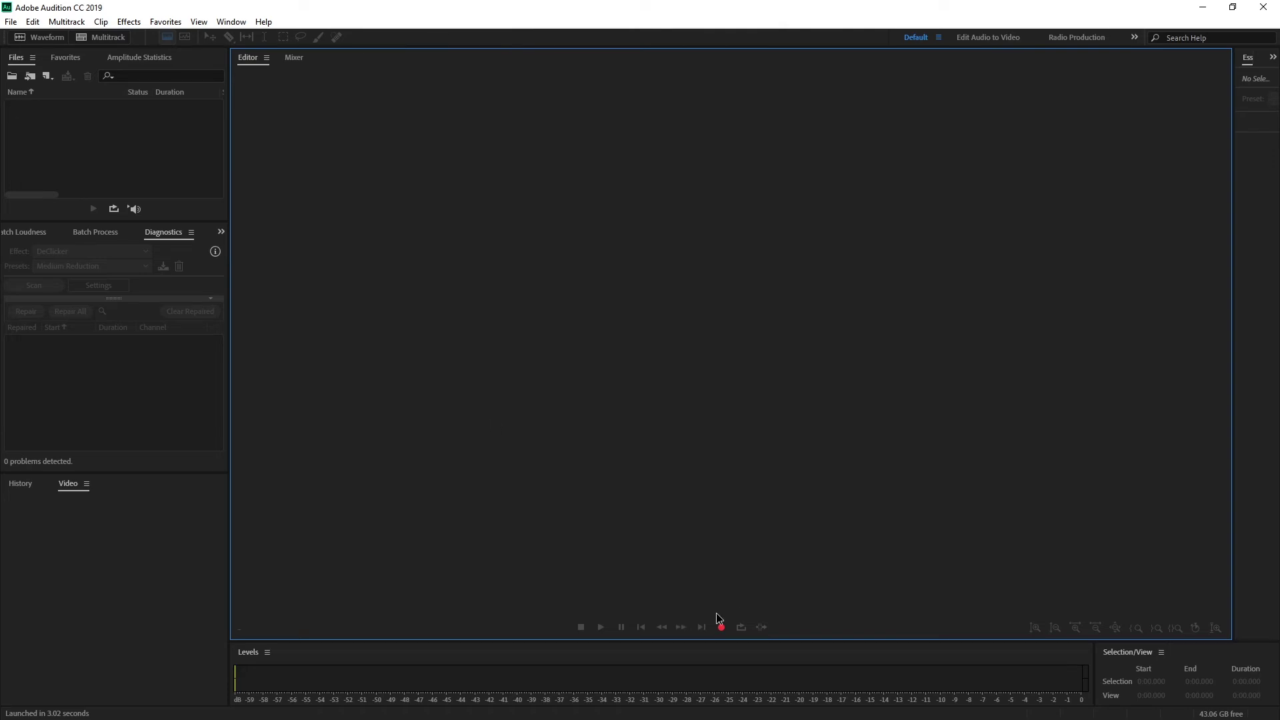
# - Record a new 48000 Hz mono voice clip of about 4.885 seconds into Untitled 1
pyautogui.click(721, 627)
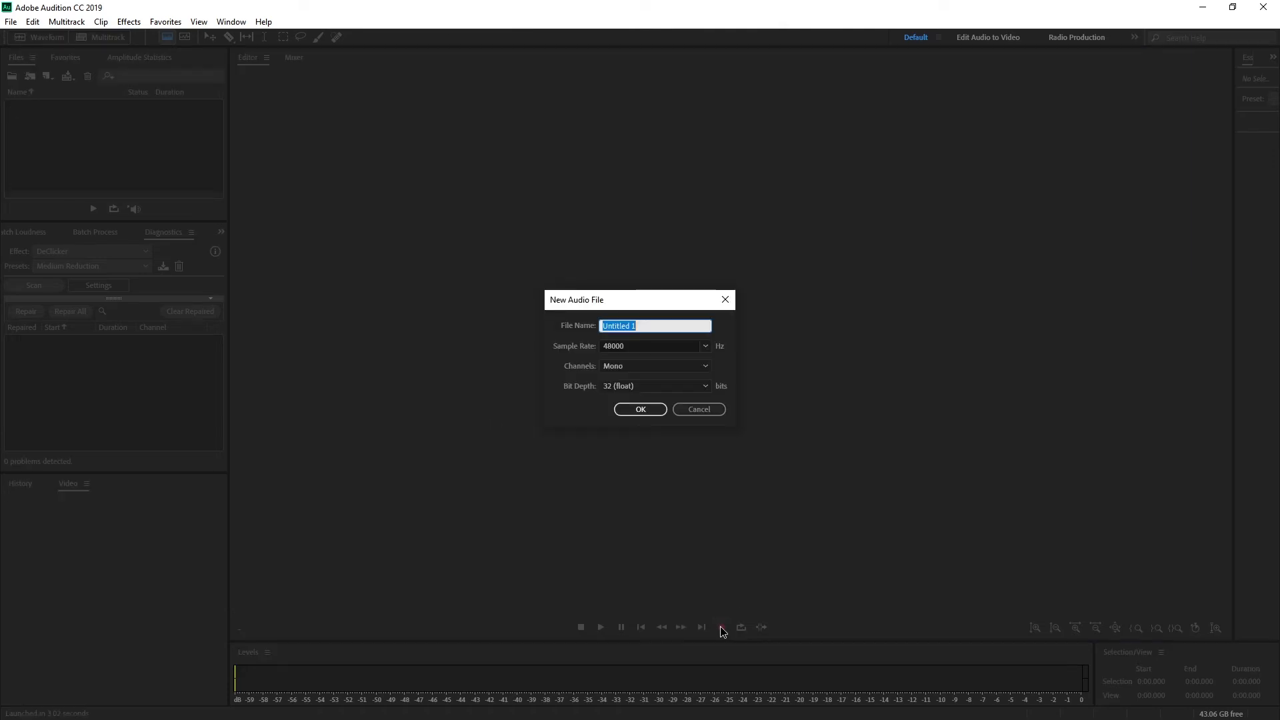
pyautogui.click(639, 409)
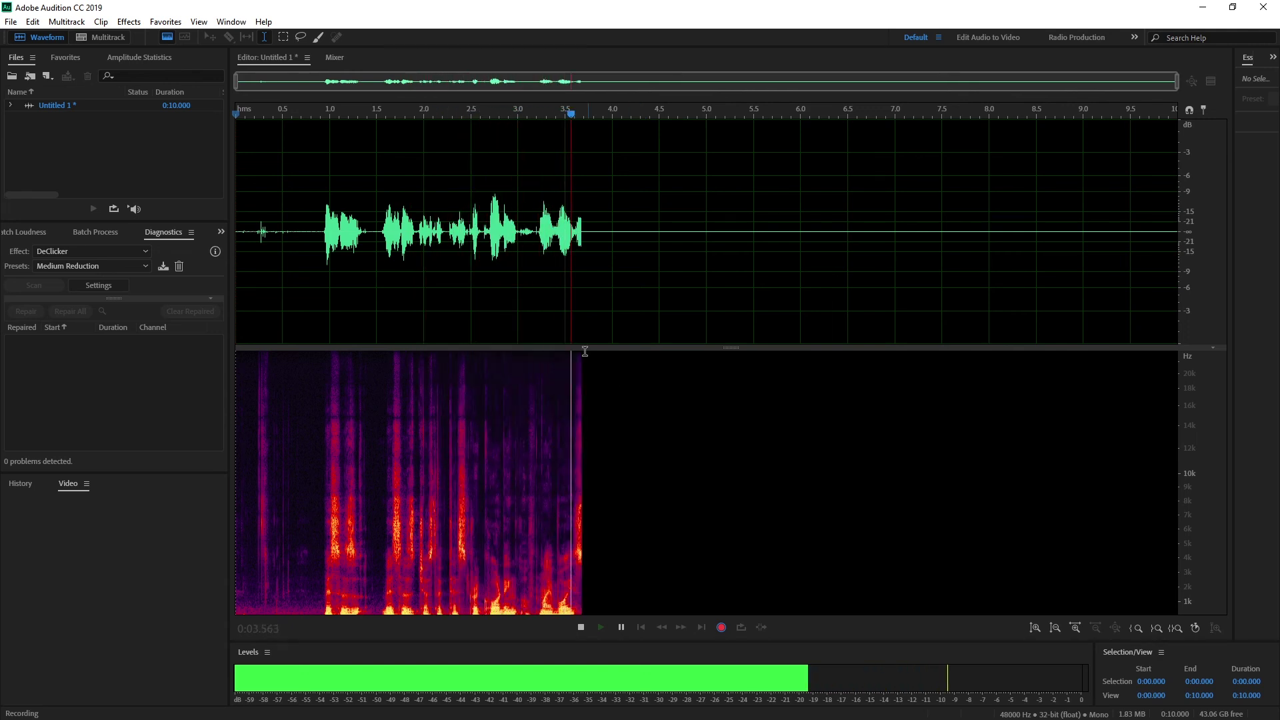
pyautogui.press('space')
# - Play back parts of the clip, including the second phrase 1.514–2.216 s, then select it all
pyautogui.moveTo(853, 242); pyautogui.dragTo(845, 242)
pyautogui.press('space')
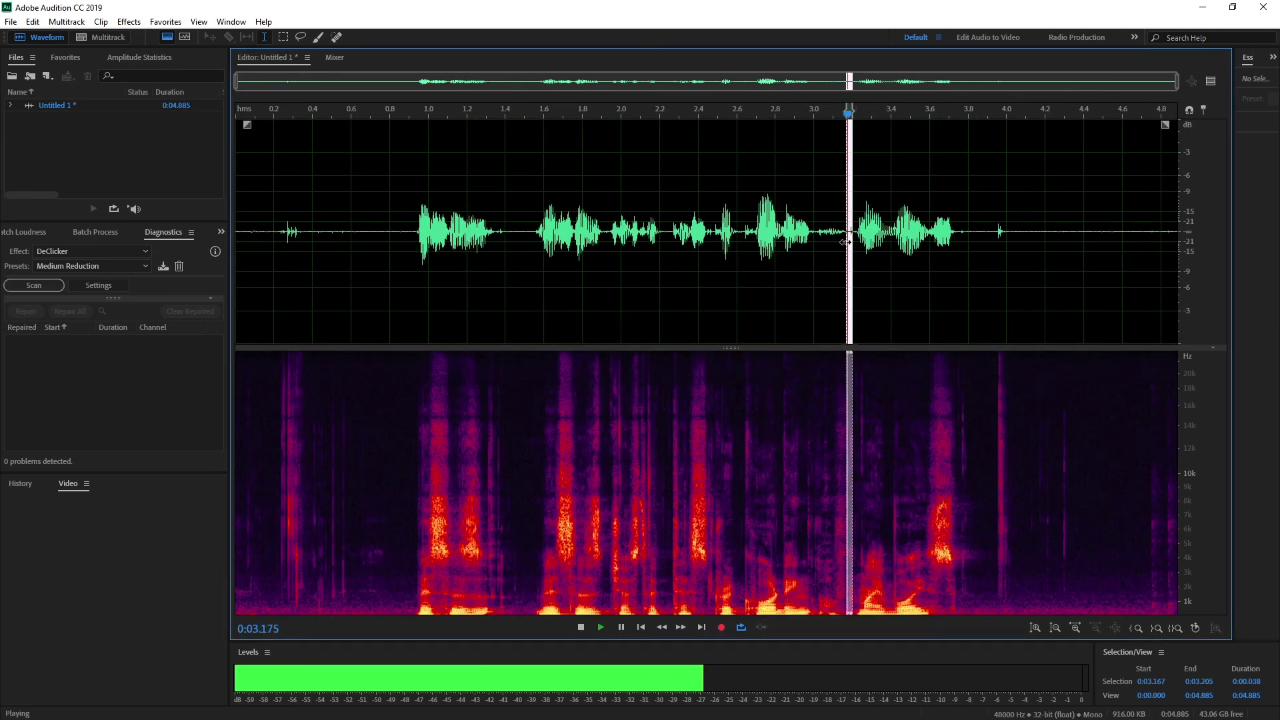
pyautogui.moveTo(521, 247); pyautogui.dragTo(662, 247)
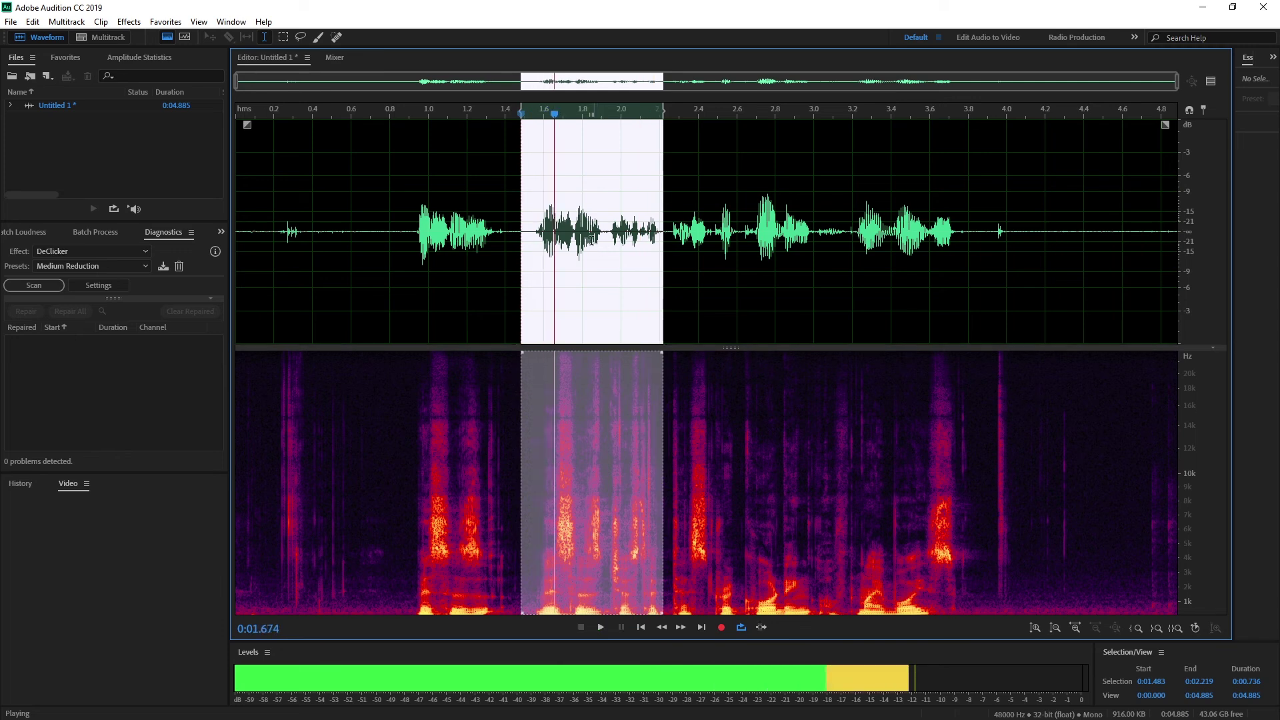
pyautogui.moveTo(584, 250); pyautogui.dragTo(634, 250)
pyautogui.press('space')
pyautogui.moveTo(527, 250); pyautogui.dragTo(662, 250)
pyautogui.press('space')
pyautogui.press('space')
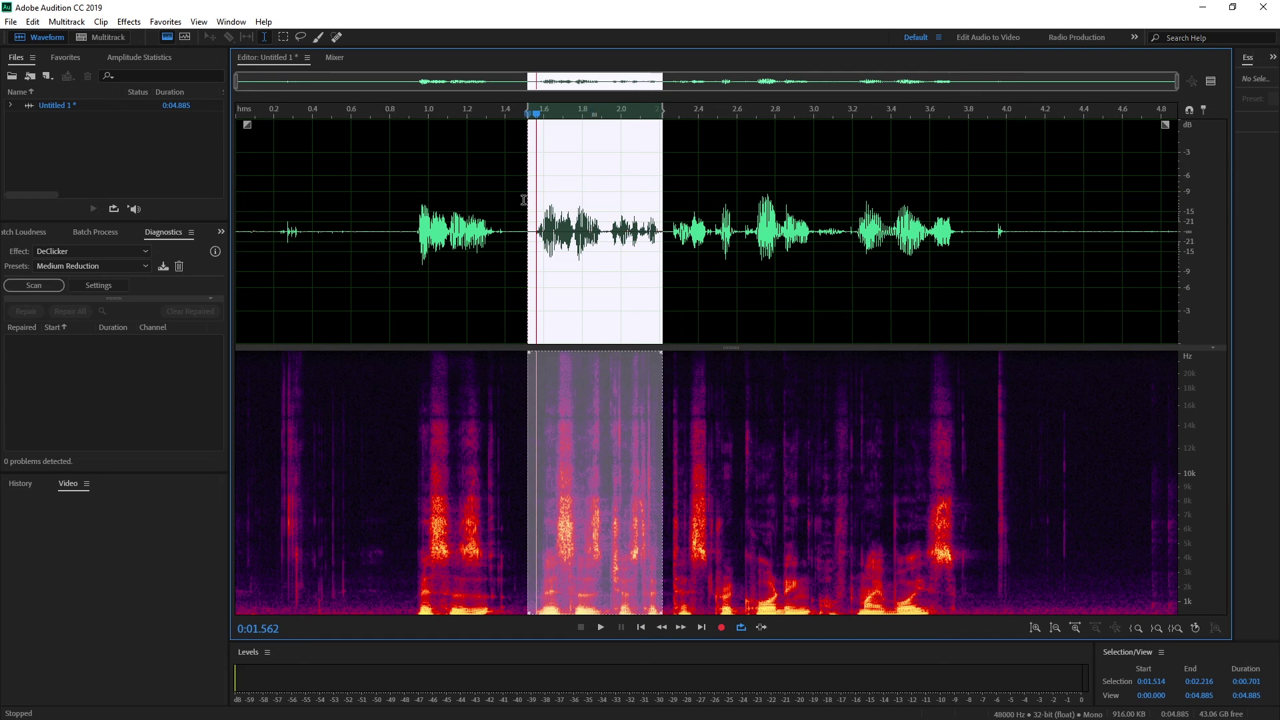
pyautogui.hotkey('ctrl', 'a')
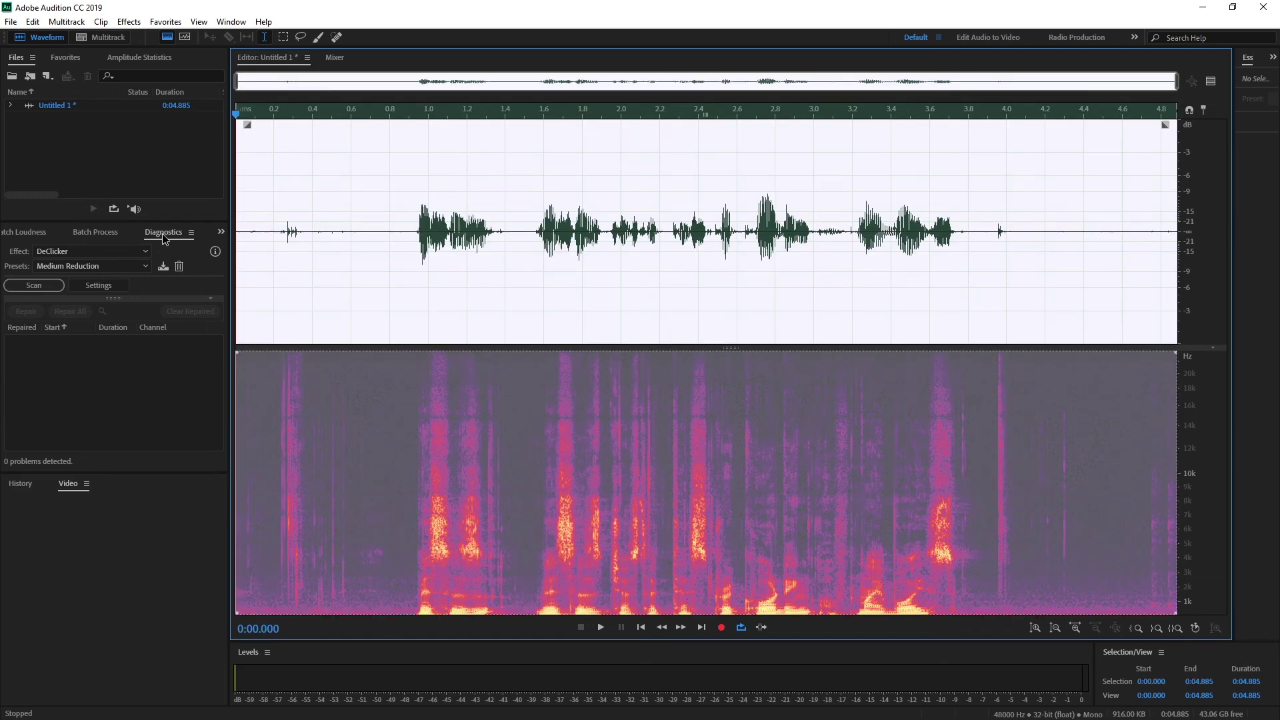
# - Scan Untitled 1 with DeClicker, repair all clicks (56 of 59), and play it from 0.760 s
pyautogui.click(58, 286)
pyautogui.click(70, 311)
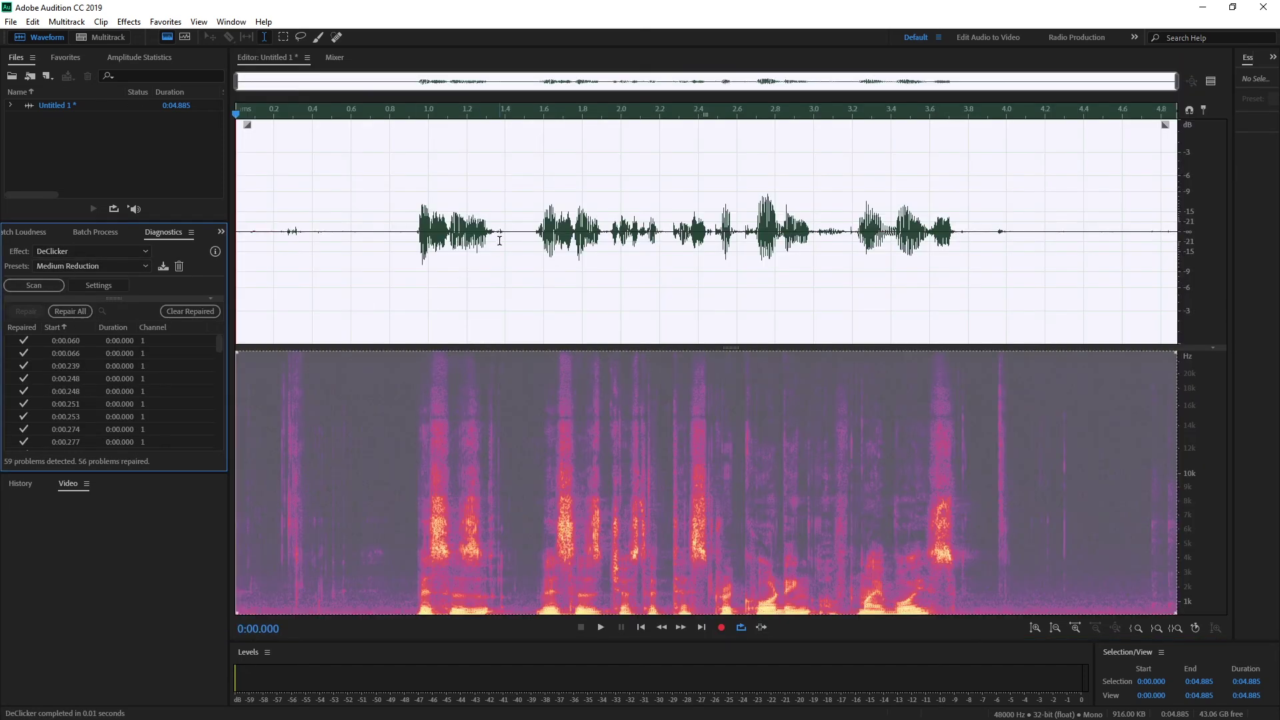
pyautogui.click(382, 228)
pyautogui.press('space')
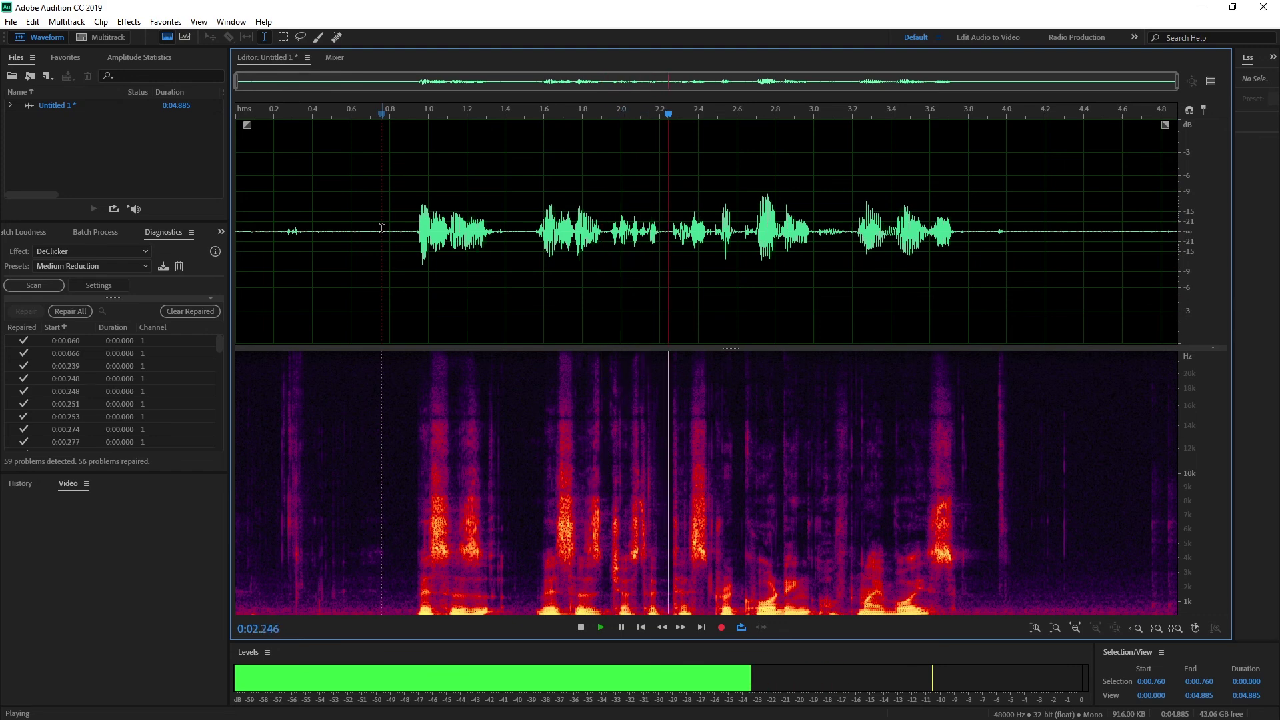
pyautogui.press('space')
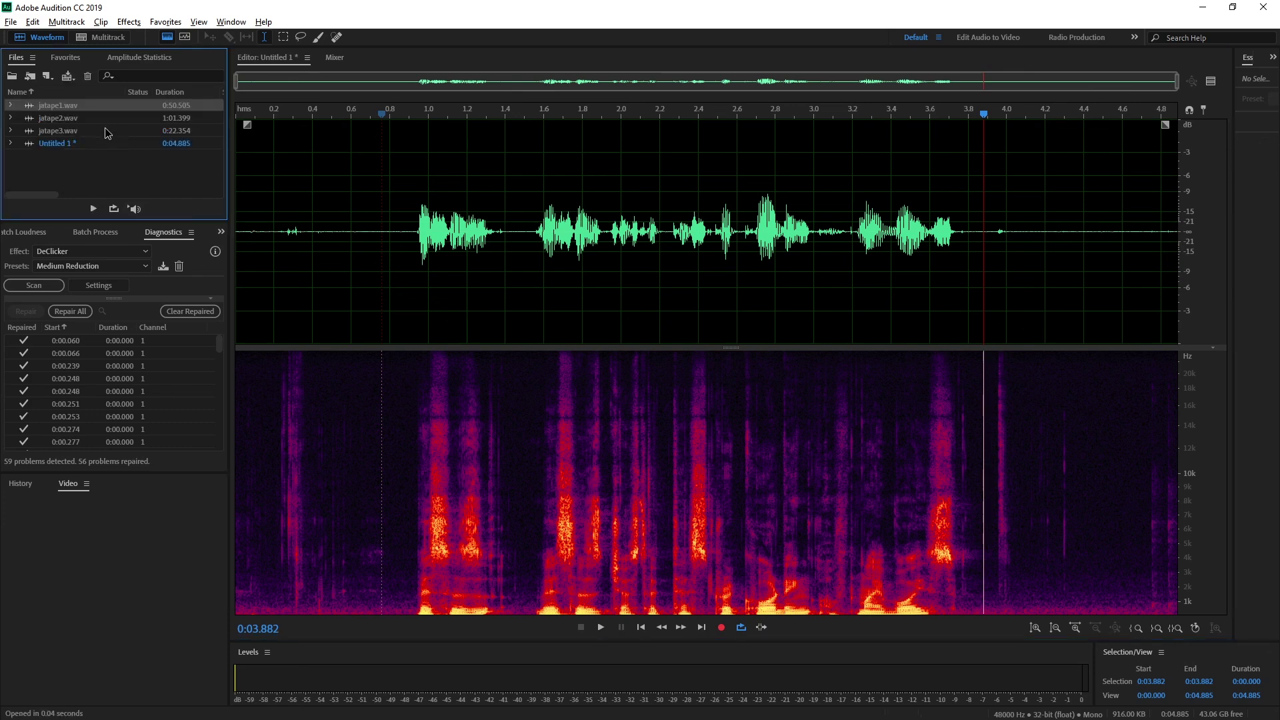
# - Add jatape1–3.wav to Match Loudness, matching Total RMS to jatape3.wav with export settings accepted
pyautogui.keyDown('shift'); pyautogui.click(71, 131); pyautogui.keyUp('shift')
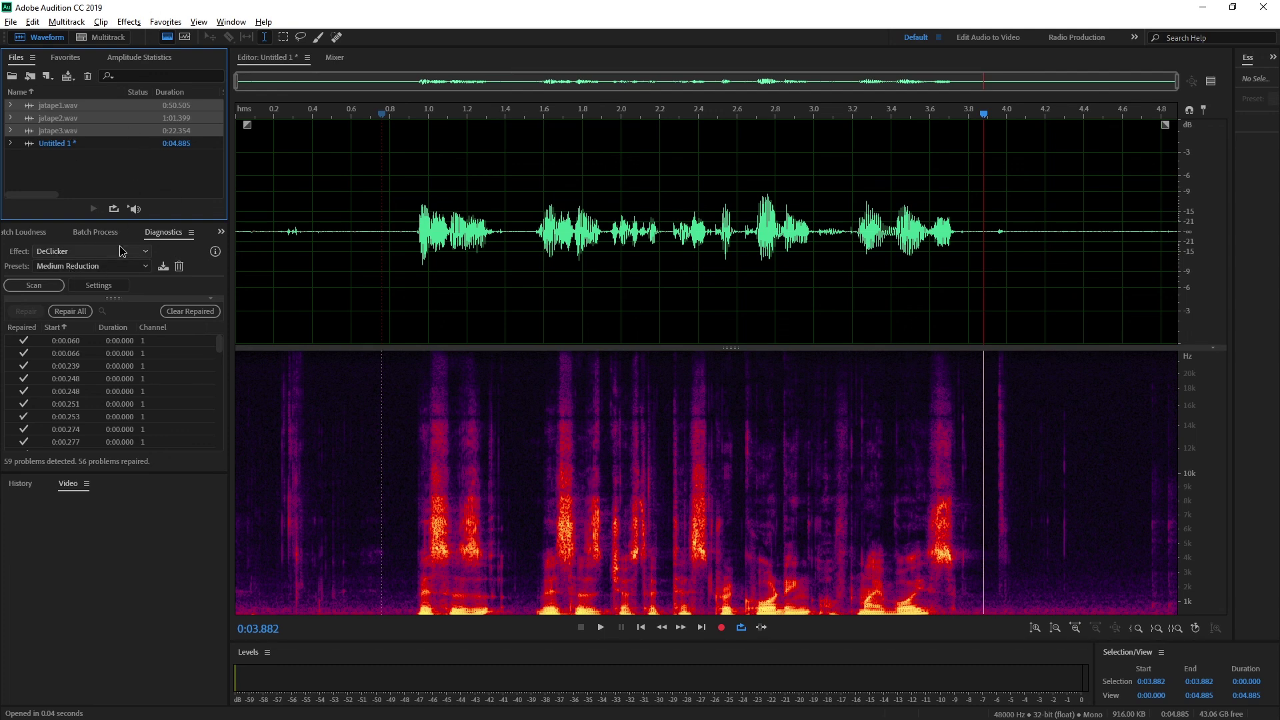
pyautogui.hotkey('ctrl', 'a')
pyautogui.hotkey('alt', '0')
pyautogui.click(143, 232)
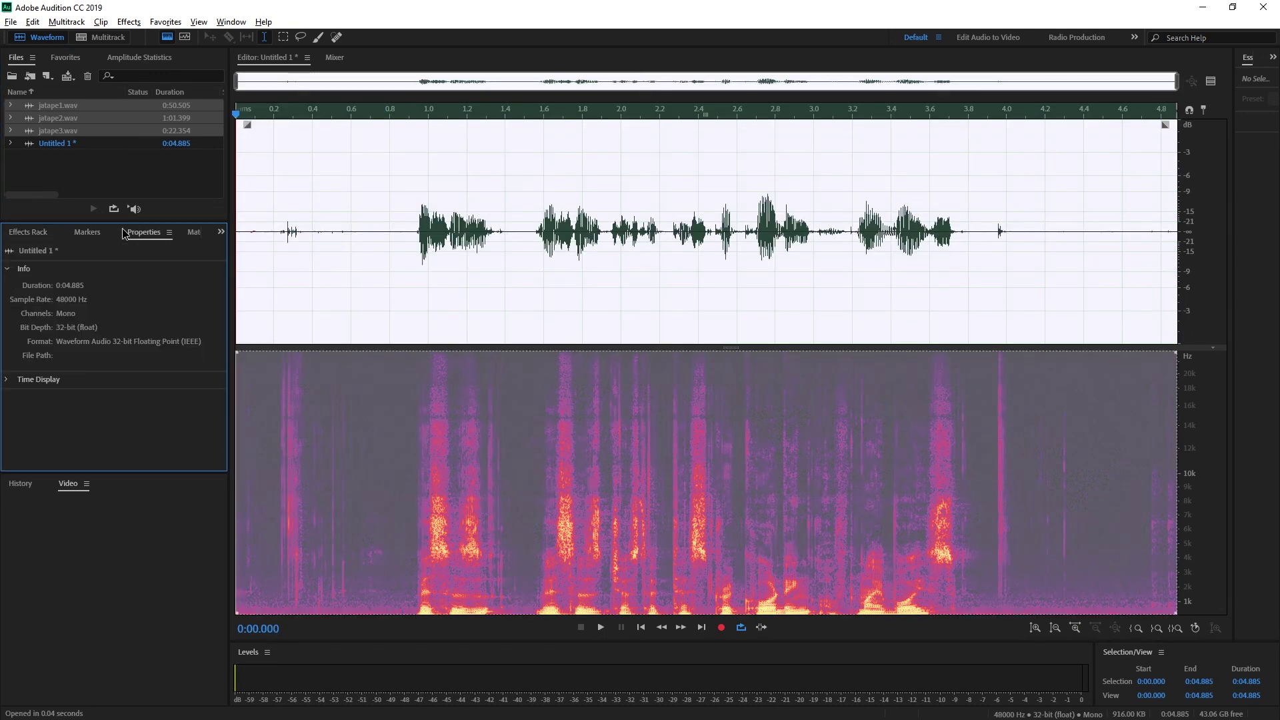
pyautogui.click(193, 232)
pyautogui.moveTo(83, 125); pyautogui.dragTo(100, 296)
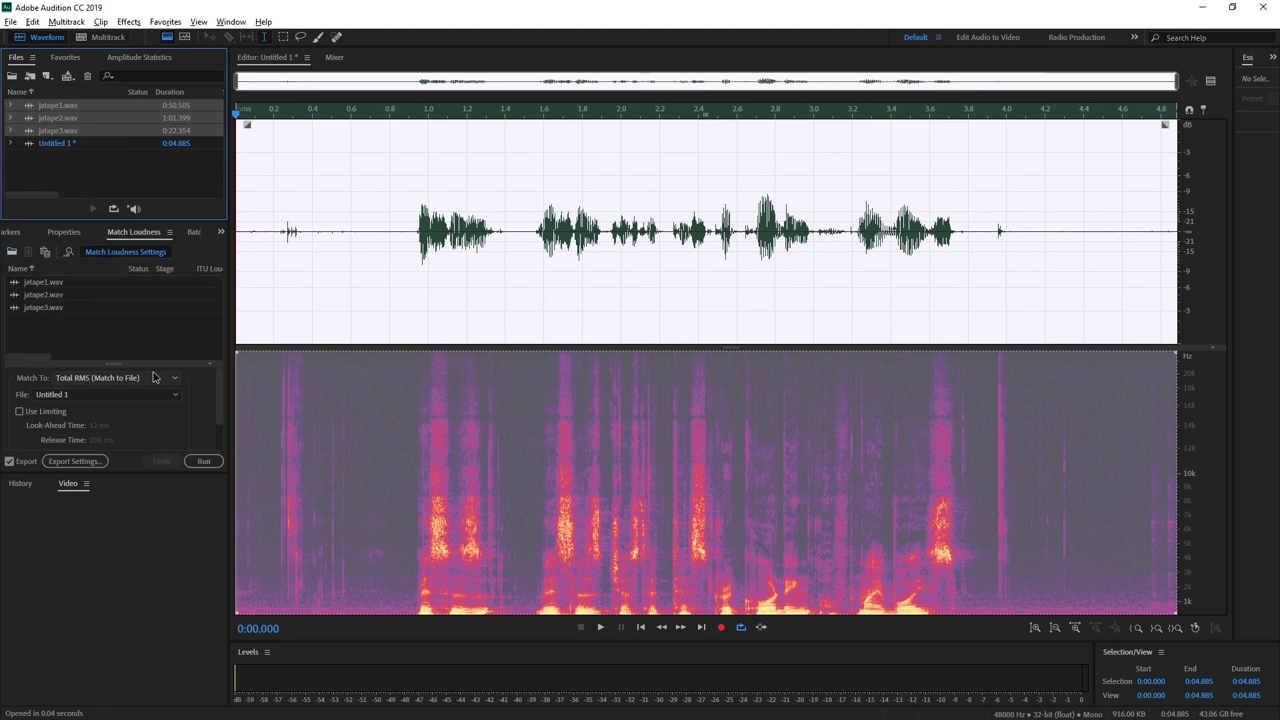
pyautogui.click(118, 394)
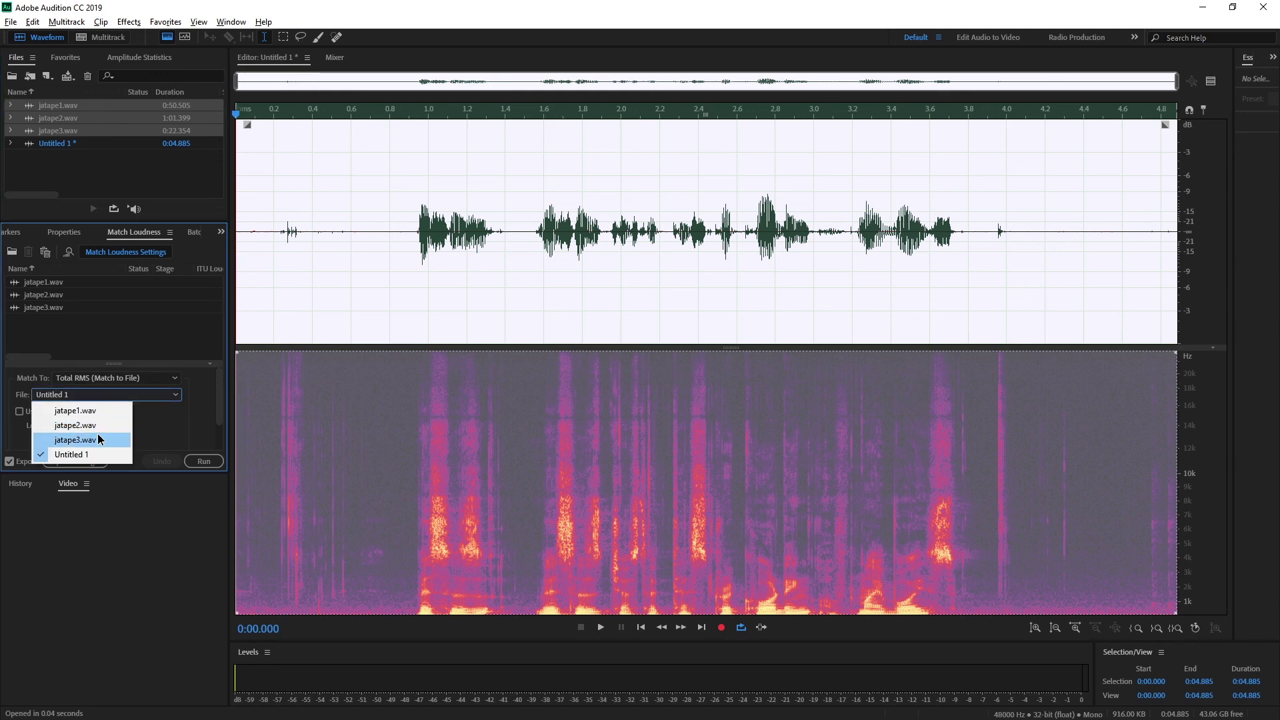
pyautogui.click(75, 439)
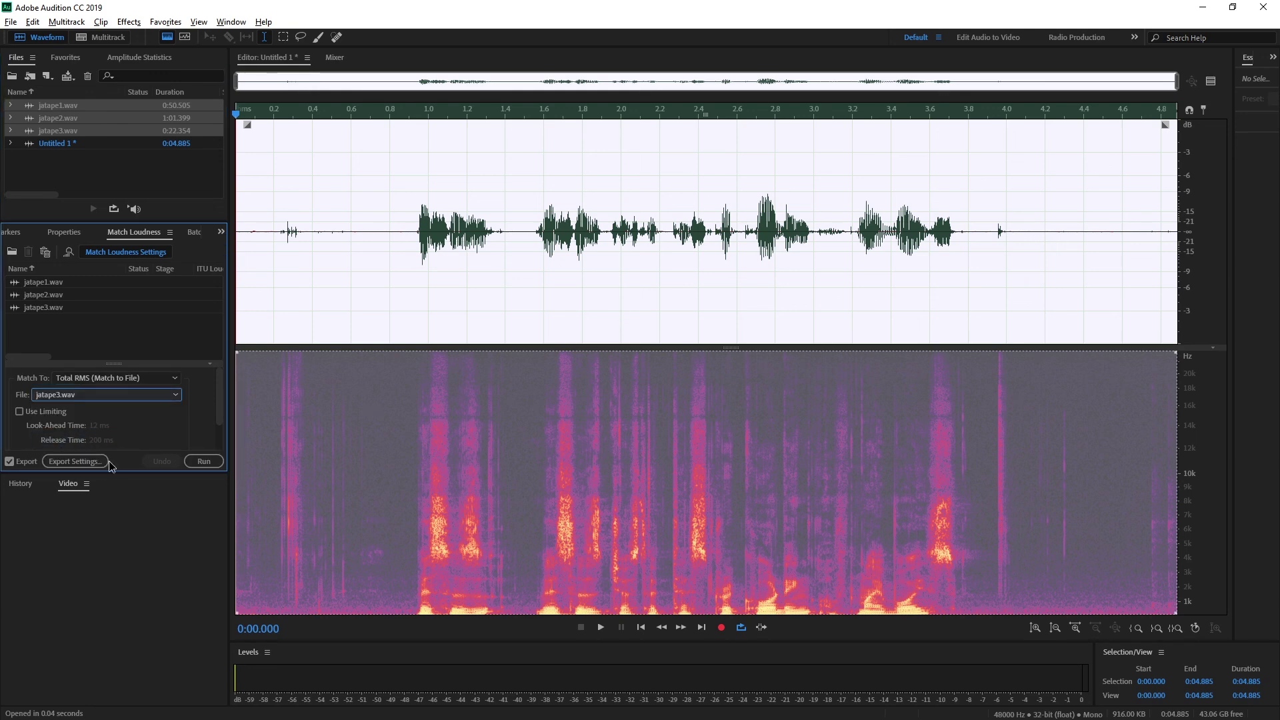
pyautogui.click(74, 461)
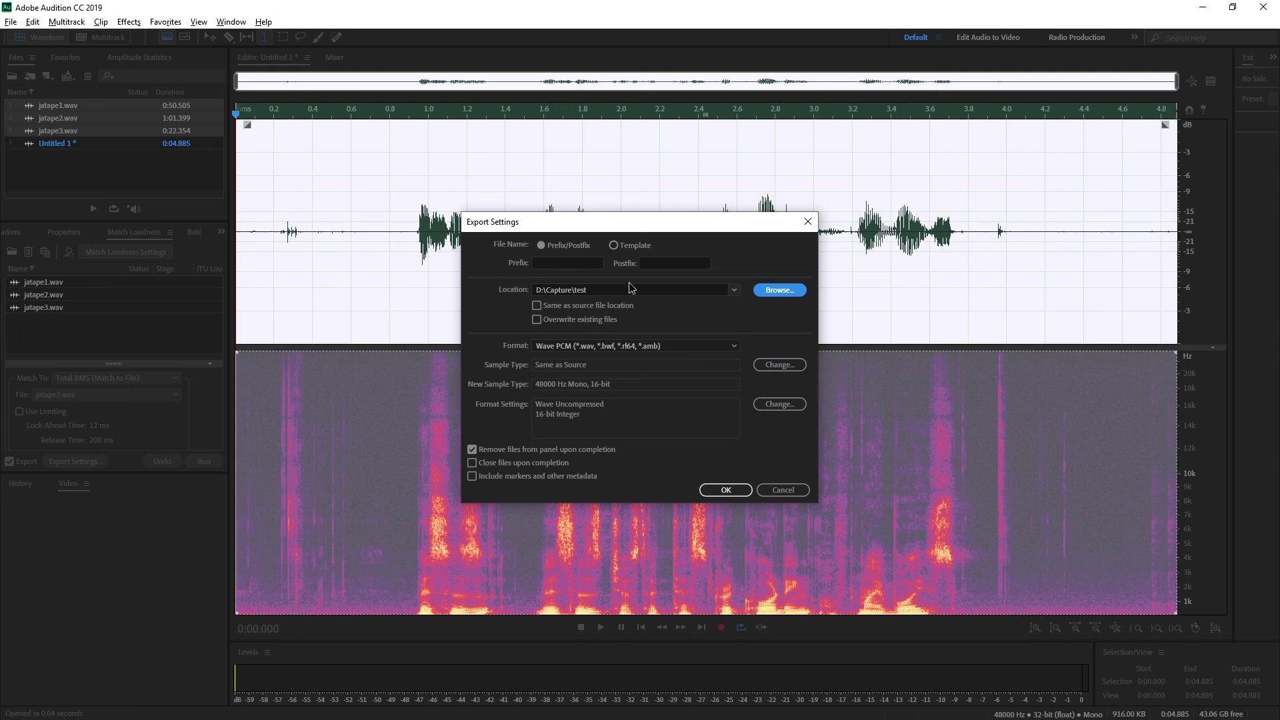
pyautogui.click(725, 489)
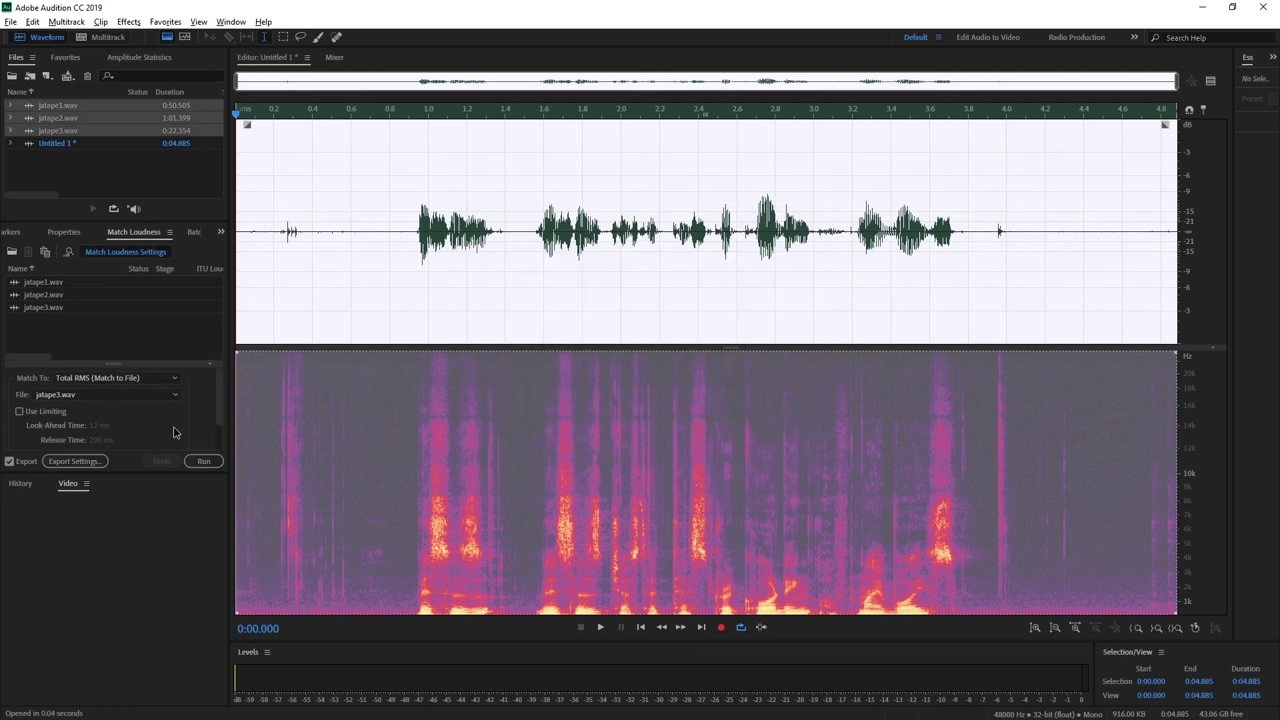
# - Run loudness matching and inspect the exported match_jatape1–3.wav files in D:\Capture\test
pyautogui.click(203, 461)
pyautogui.hotkey('alt', 'Tab')
pyautogui.click(420, 477)
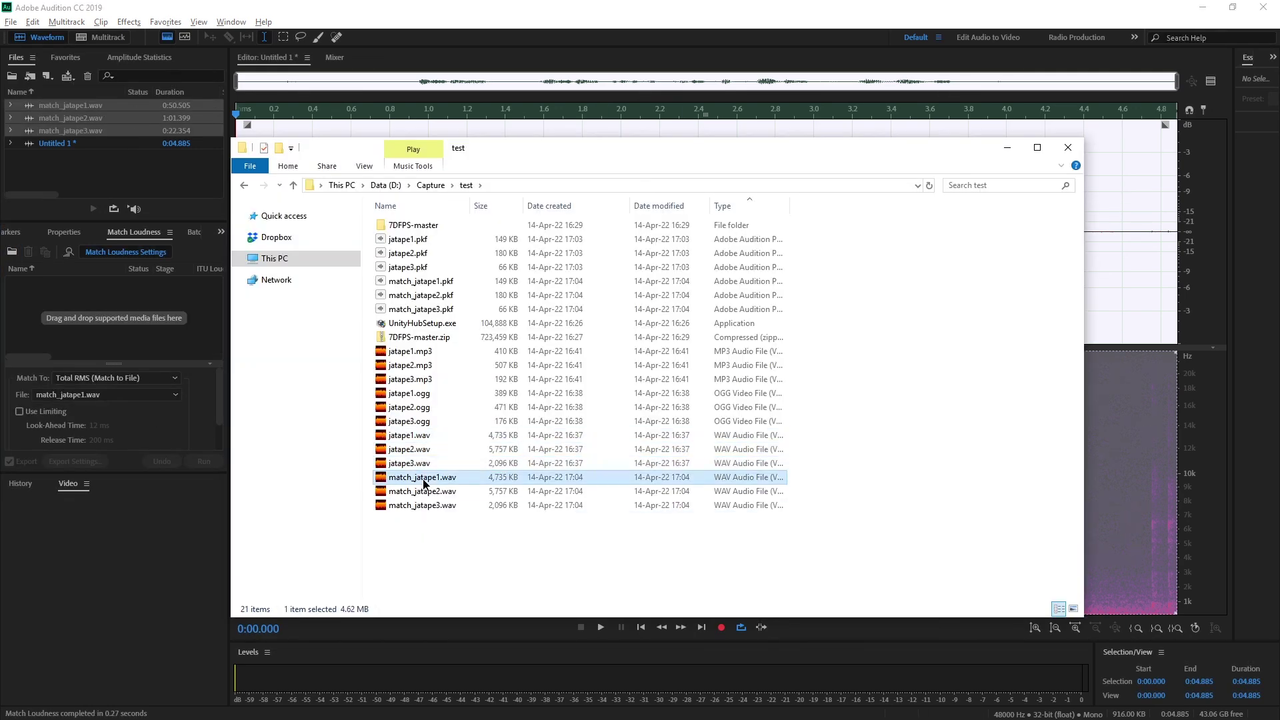
pyautogui.click(420, 504)
pyautogui.click(414, 478)
pyautogui.keyDown('shift'); pyautogui.click(421, 505); pyautogui.keyUp('shift')
pyautogui.click(414, 477)
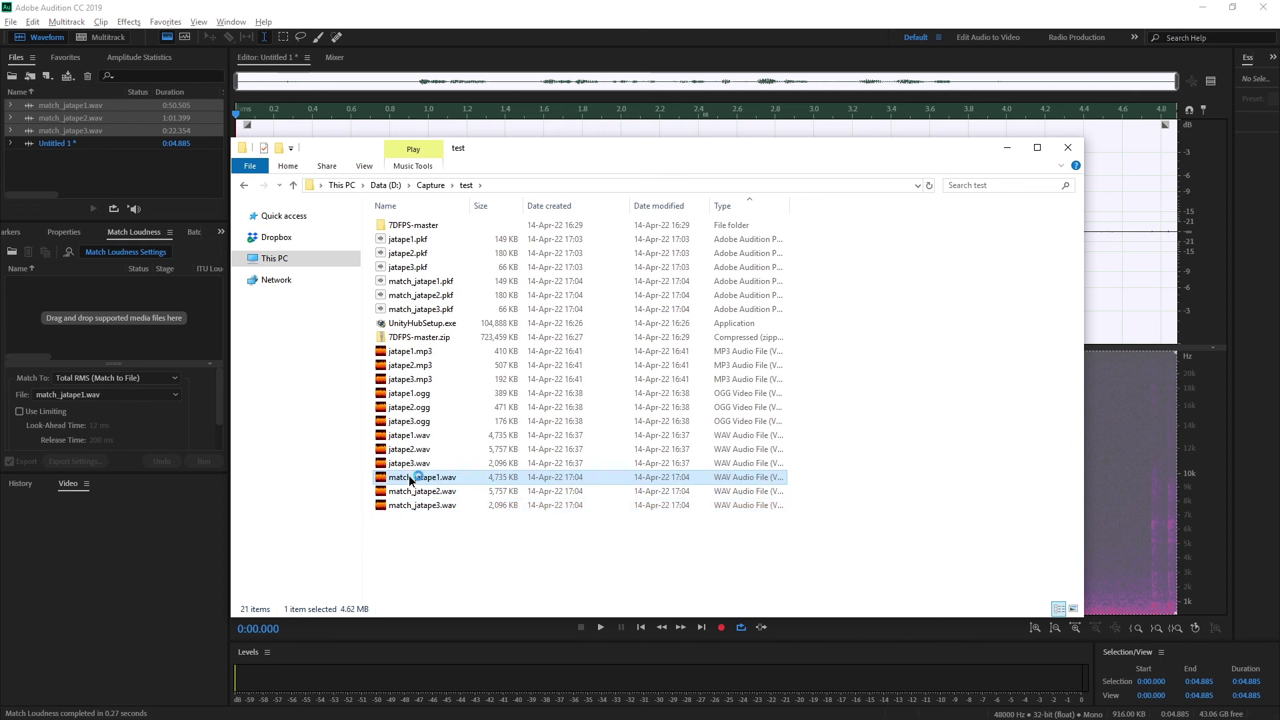
pyautogui.keyDown('ctrl'); pyautogui.click(415, 478); pyautogui.keyUp('ctrl')
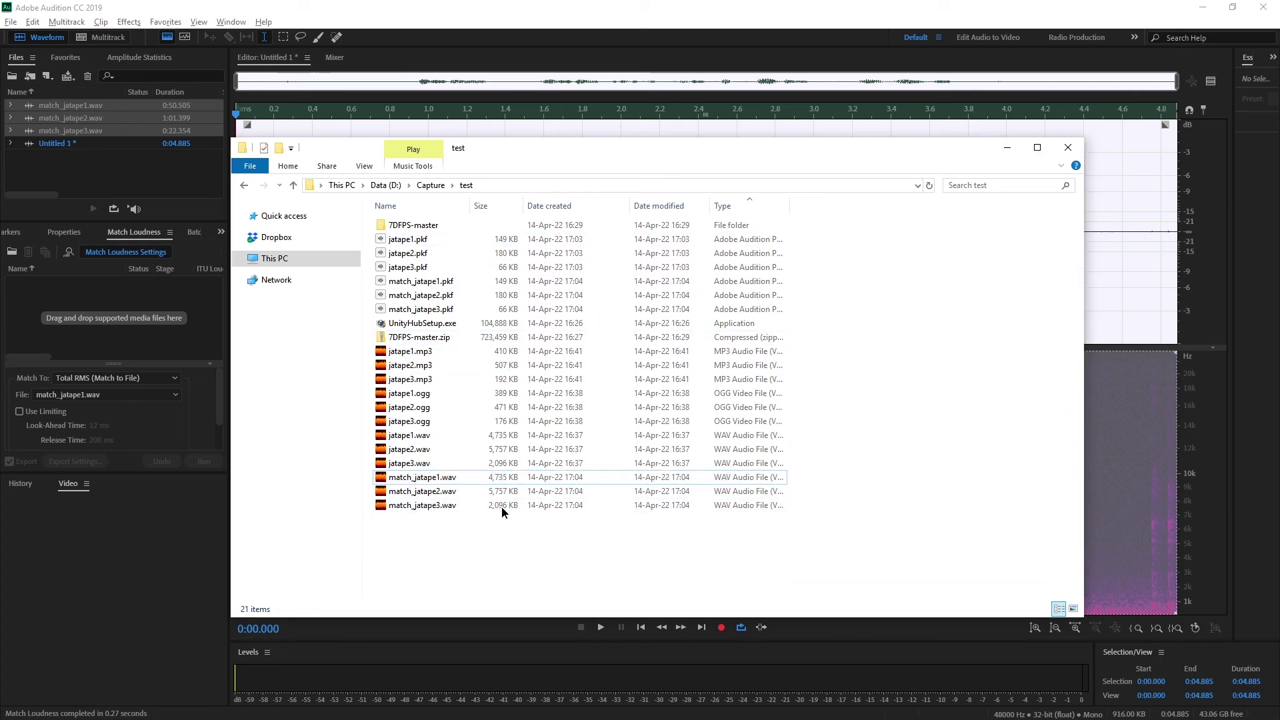